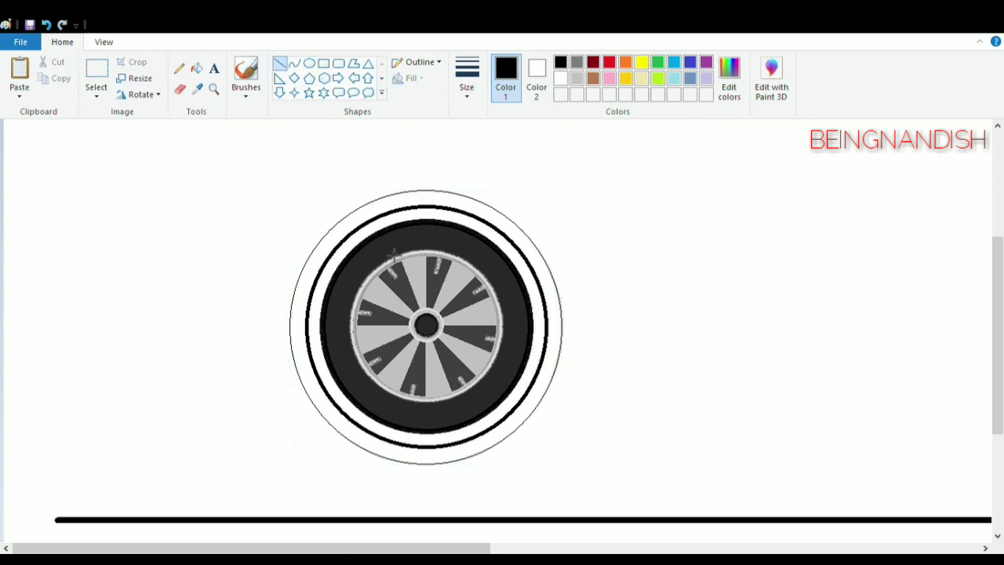
# Step: Erase the lower halves of the two outer circles around the wheel, leaving only the wheel arch above it
pyautogui.click(180, 89)
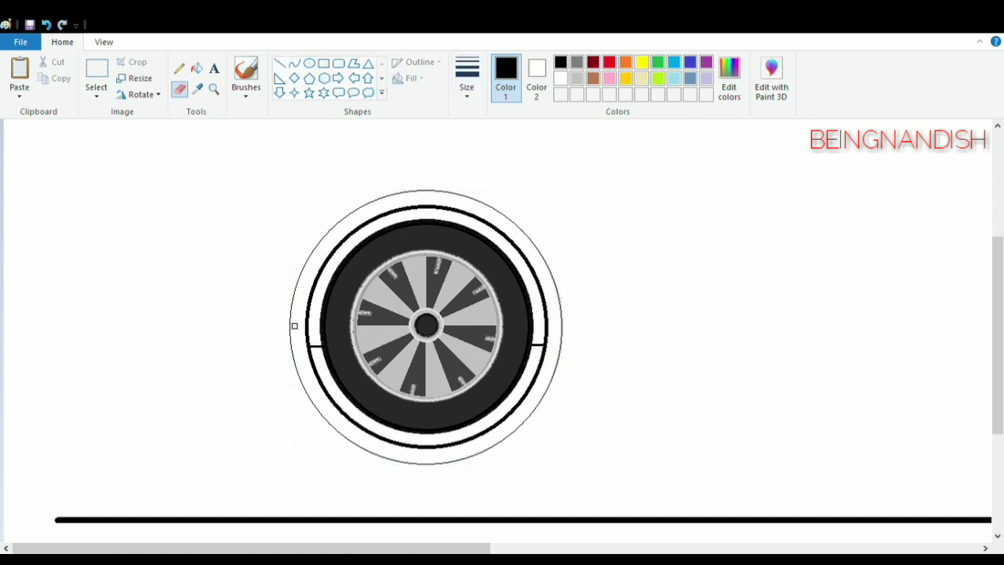
pyautogui.moveTo(293, 329)
pyautogui.mouseDown()
pyautogui.moveTo(308, 394)
pyautogui.moveTo(460, 466)
pyautogui.mouseUp()
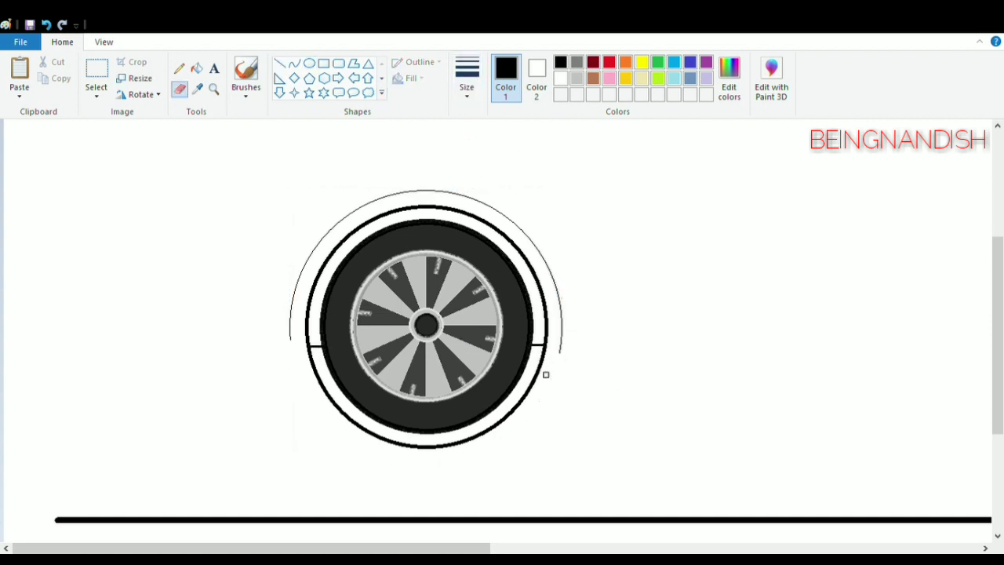
pyautogui.moveTo(546, 374); pyautogui.dragTo(455, 443)
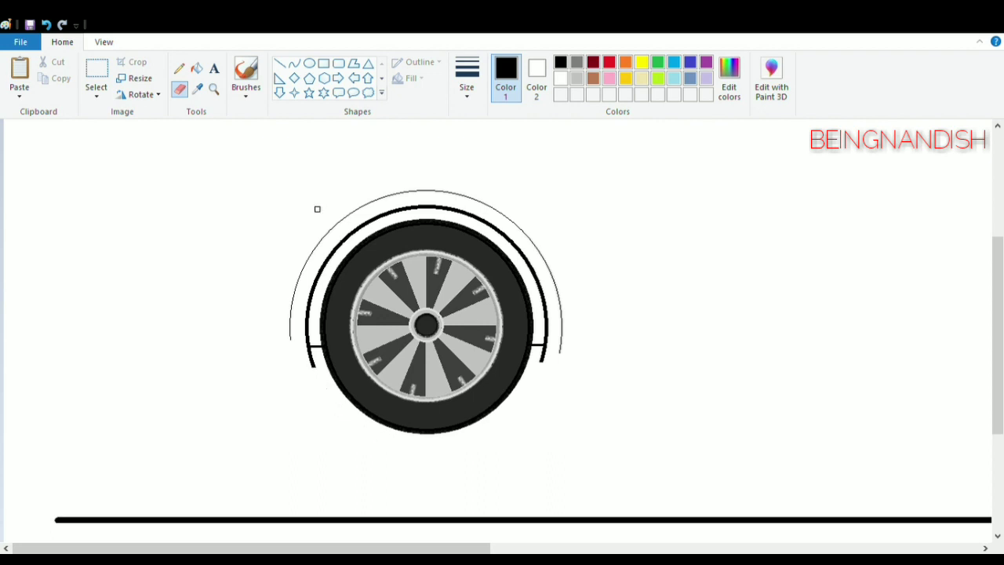
# Step: Select the wheel with its arch and move it down so the tyre rests on the ground line
pyautogui.click(104, 42)
pyautogui.click(56, 75)
pyautogui.click(62, 42)
pyautogui.click(96, 71)
pyautogui.moveTo(139, 227); pyautogui.dragTo(287, 385)
pyautogui.moveTo(224, 322); pyautogui.dragTo(242, 364)
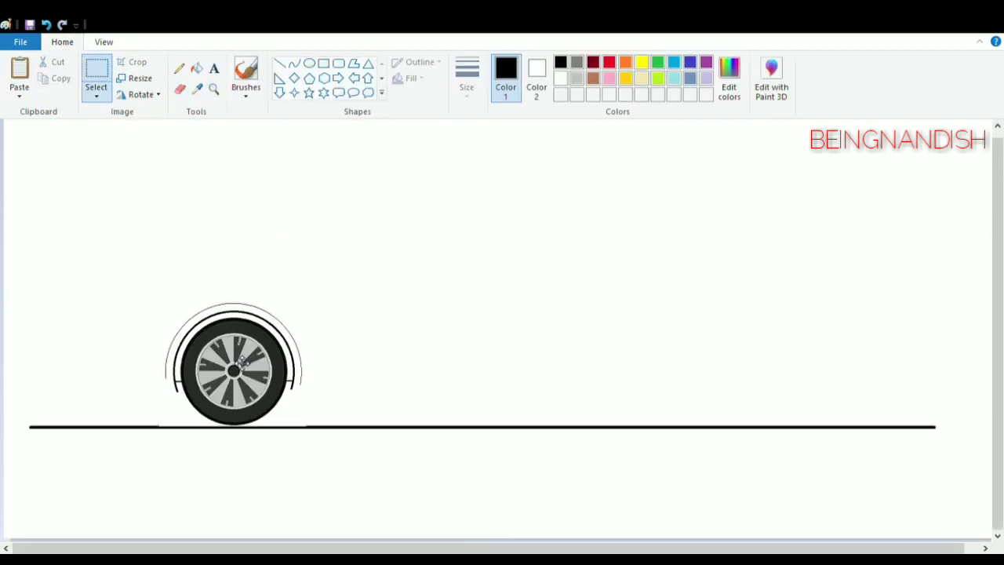
# Step: Duplicate the wheel with its arch and place the copy on the ground line as the rear wheel
pyautogui.hotkey('ctrl', 'c')
pyautogui.hotkey('ctrl', 'v')
pyautogui.moveTo(81, 219); pyautogui.dragTo(623, 368)
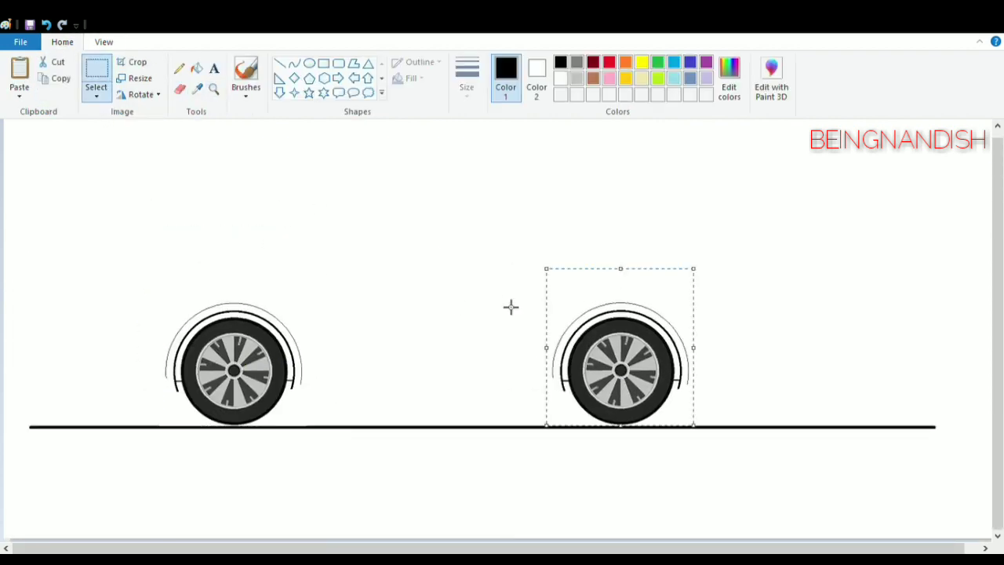
# Step: Draw a straight horizontal sill line joining the lower ends of the front and rear wheel arches
pyautogui.click(507, 327)
pyautogui.click(279, 63)
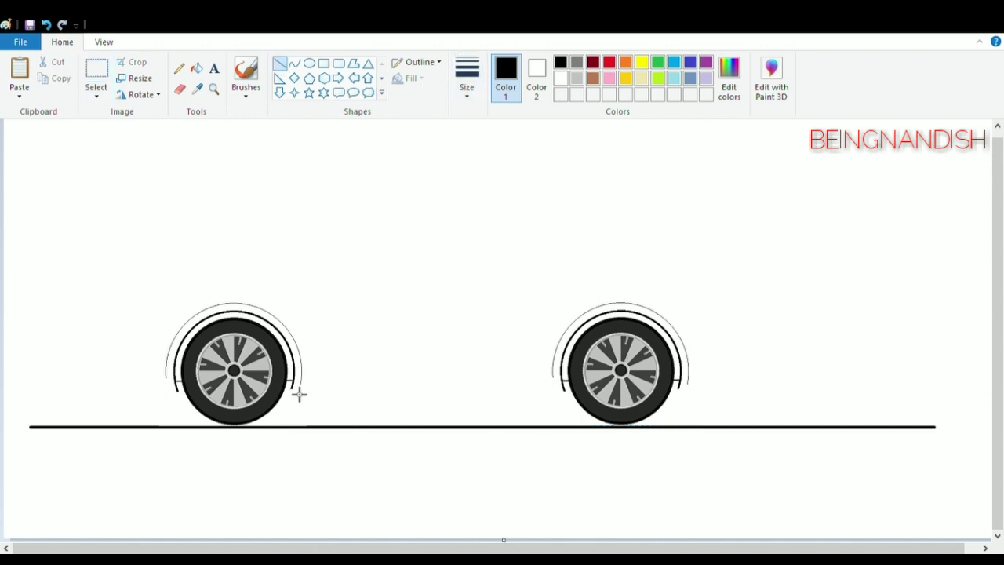
pyautogui.moveTo(292, 386); pyautogui.dragTo(563, 387)
# Step: Draw a curved bonnet outline rising from the car's nose, over the front wheel arch, to the windscreen base
pyautogui.click(103, 42)
pyautogui.click(19, 74)
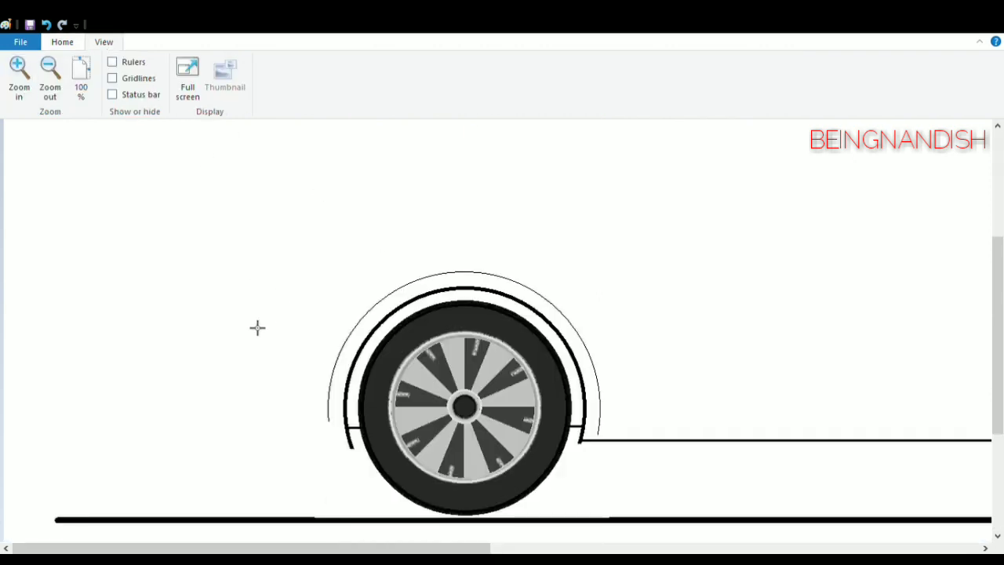
pyautogui.moveTo(250, 317)
pyautogui.mouseDown()
pyautogui.moveTo(595, 160)
pyautogui.moveTo(573, 161)
pyautogui.mouseUp()
pyautogui.click(46, 24)
pyautogui.click(62, 42)
pyautogui.click(294, 63)
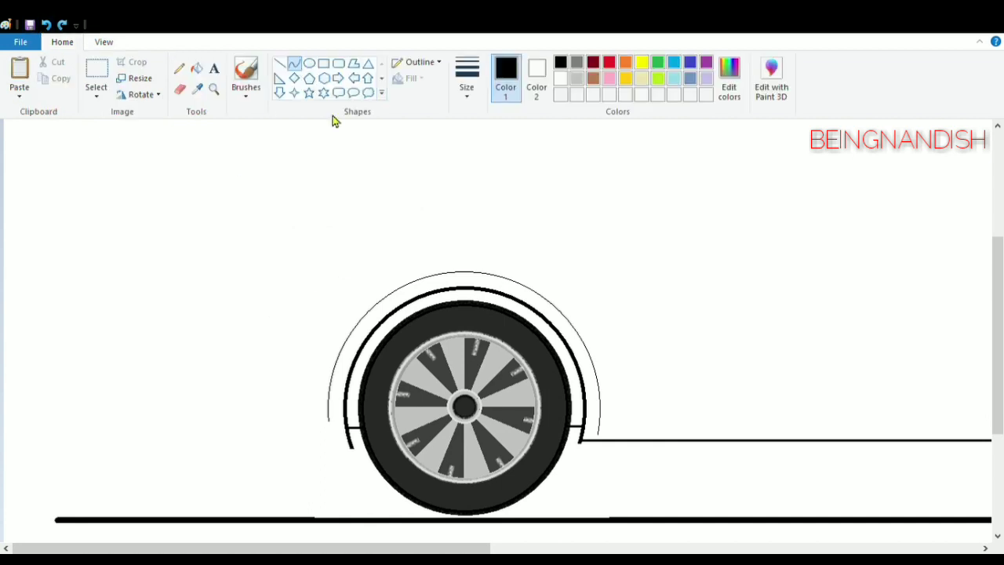
pyautogui.moveTo(262, 318); pyautogui.dragTo(571, 175)
pyautogui.moveTo(346, 235); pyautogui.dragTo(291, 206)
pyautogui.click(291, 206)
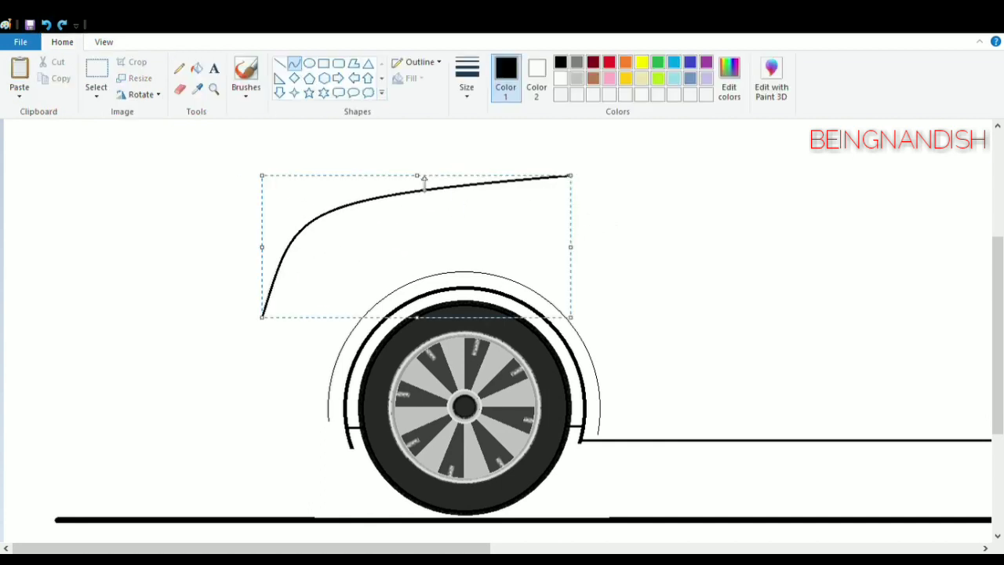
pyautogui.click(251, 379)
# Step: Draw the front bumper outline with curves running down from the bonnet's front end and back to the wheel arch
pyautogui.moveTo(258, 318); pyautogui.dragTo(248, 381)
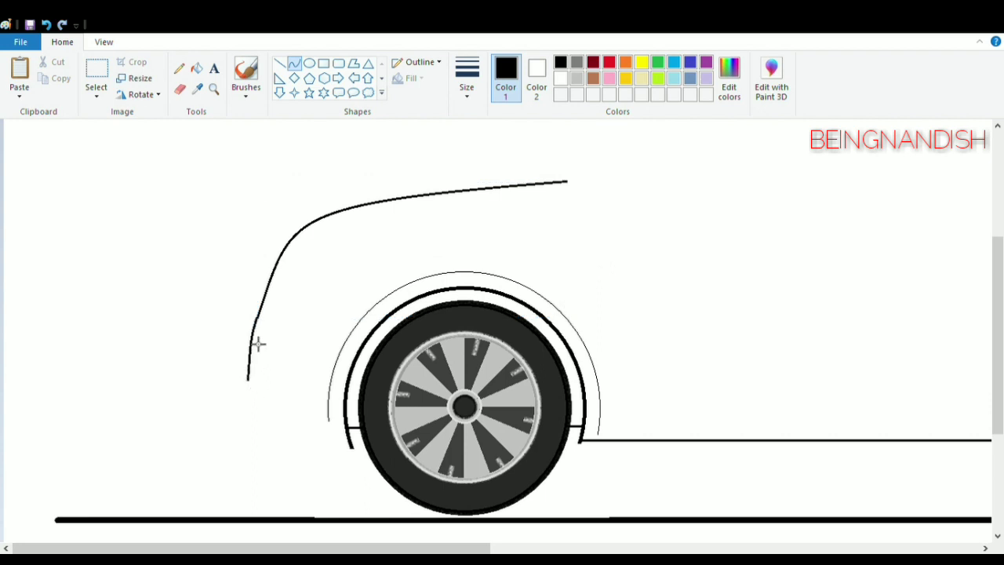
pyautogui.moveTo(258, 343); pyautogui.dragTo(248, 335)
pyautogui.click(248, 335)
pyautogui.click(256, 387)
pyautogui.moveTo(248, 376); pyautogui.dragTo(306, 441)
pyautogui.moveTo(271, 410); pyautogui.dragTo(257, 412)
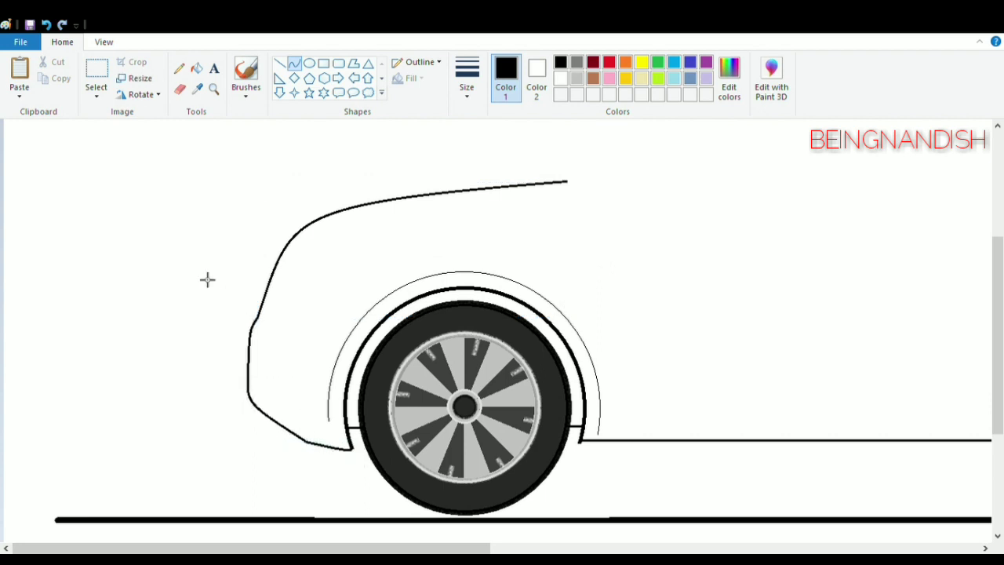
# Step: Draw the headlight's curved lower edge, rising rearward from the point where the bonnet meets the bumper
pyautogui.click(279, 303)
pyautogui.moveTo(292, 296); pyautogui.dragTo(330, 256)
pyautogui.click(278, 303)
pyautogui.click(306, 288)
pyautogui.click(338, 276)
pyautogui.click(338, 276)
pyautogui.hotkey('ctrl', 'z')
pyautogui.moveTo(300, 300); pyautogui.dragTo(373, 255)
pyautogui.click(334, 280)
pyautogui.click(334, 280)
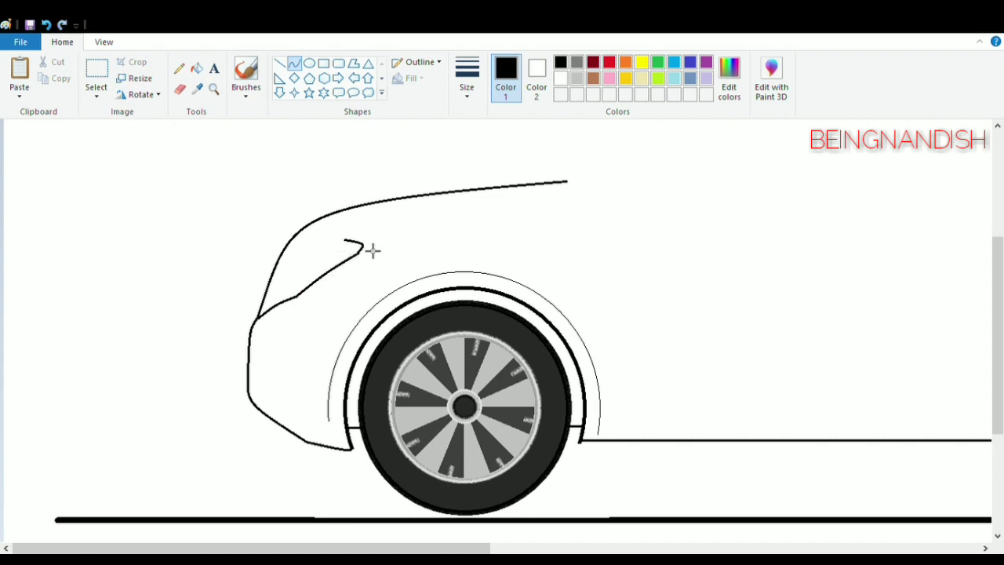
pyautogui.hotkey('ctrl', 'z')
# Step: Close the headlight outline with a curved upper edge from the bonnet and a rounded rear tip
pyautogui.click(104, 42)
pyautogui.click(19, 71)
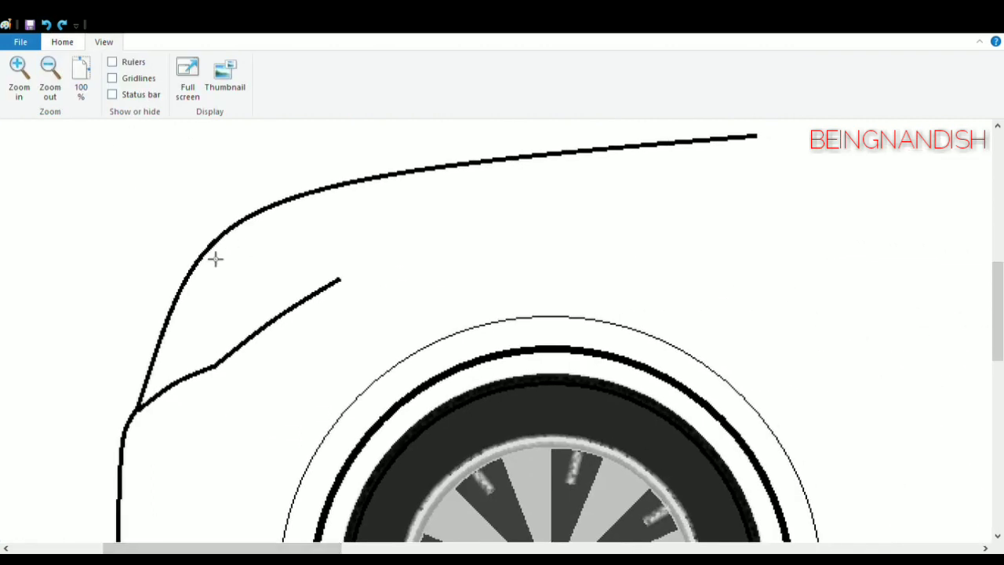
pyautogui.moveTo(214, 255)
pyautogui.mouseDown()
pyautogui.moveTo(345, 269)
pyautogui.moveTo(330, 251)
pyautogui.moveTo(344, 274)
pyautogui.mouseUp()
pyautogui.click(338, 254)
pyautogui.click(345, 235)
pyautogui.click(65, 42)
pyautogui.click(180, 88)
pyautogui.click(294, 64)
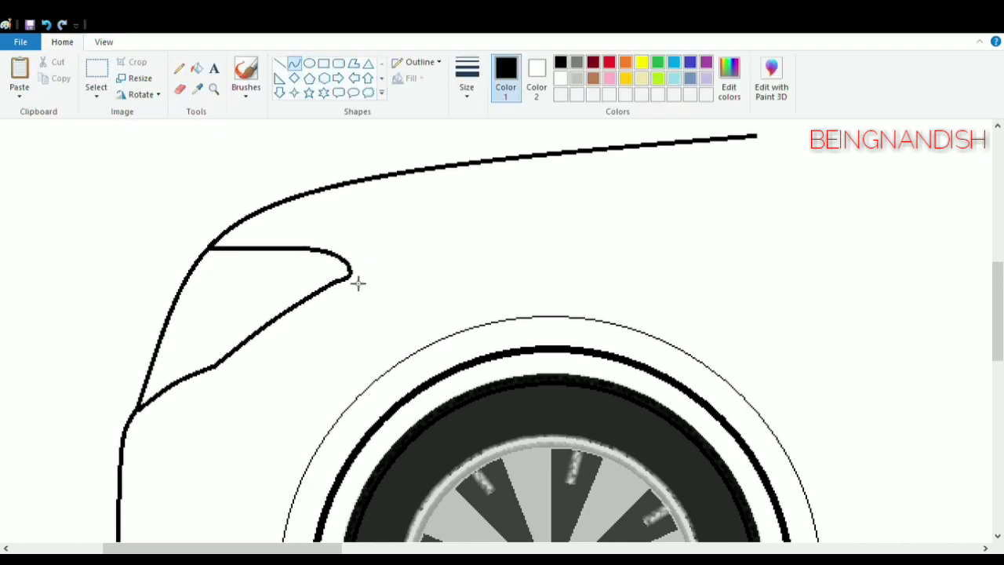
# Step: Draw a curved inner line near the headlight's front edge, from its upper edge to its lower edge
pyautogui.click(104, 41)
pyautogui.click(50, 74)
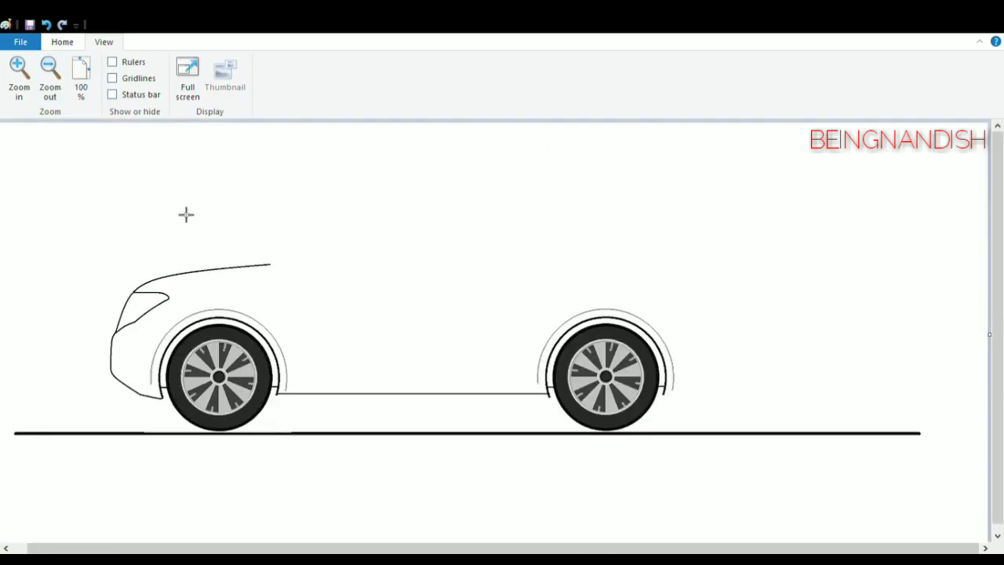
pyautogui.scroll(1, 153, 207)
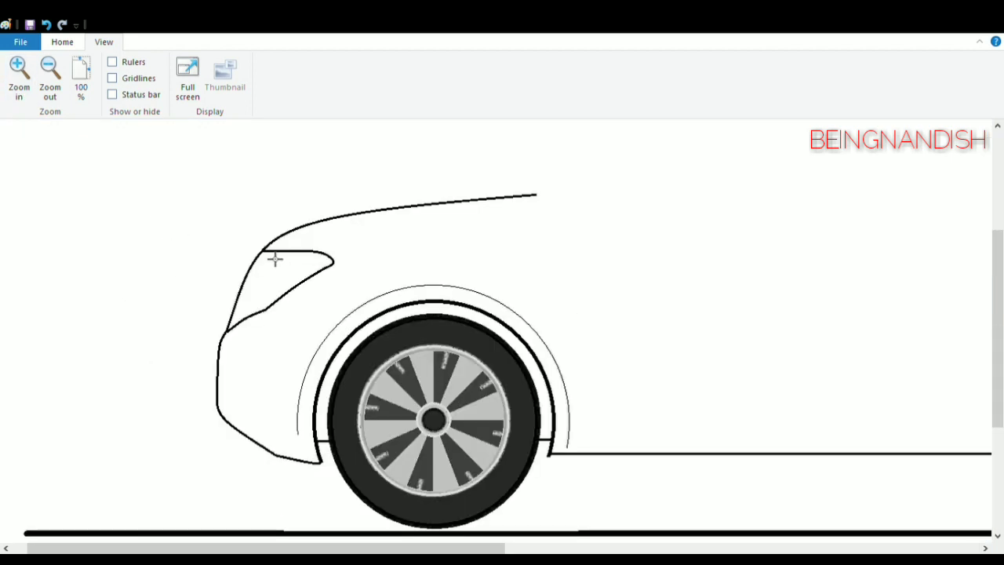
pyautogui.moveTo(274, 252); pyautogui.dragTo(235, 325)
pyautogui.moveTo(264, 278); pyautogui.dragTo(256, 291)
# Step: Draw a short, slightly bent line sloping down rearward from the bonnet's rear end
pyautogui.click(51, 74)
pyautogui.click(19, 75)
pyautogui.moveTo(317, 548); pyautogui.dragTo(427, 548)
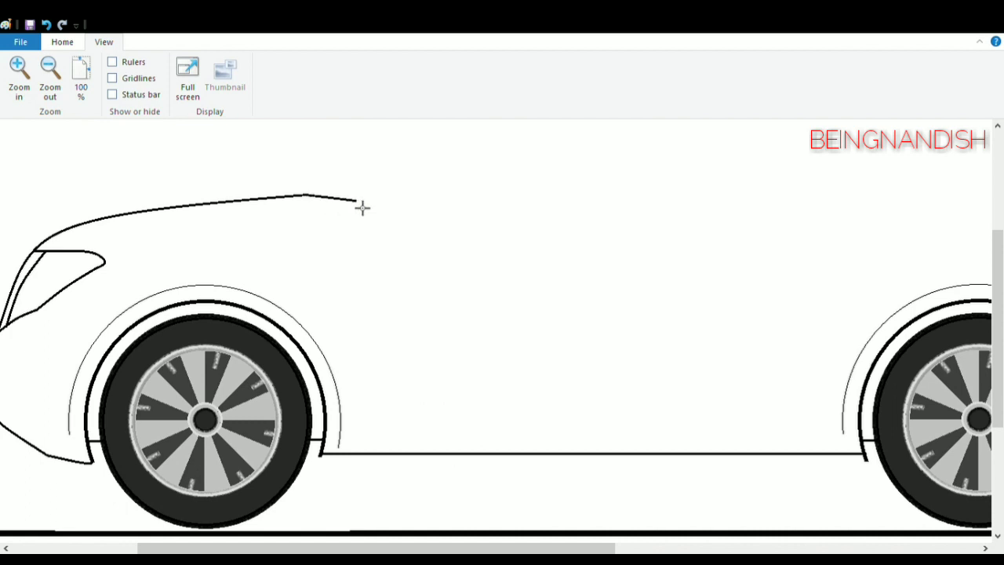
pyautogui.moveTo(363, 208); pyautogui.dragTo(364, 205)
pyautogui.click(298, 167)
# Step: Draw a curved windscreen line from the bonnet's rear end up to the roof and stretch it slightly larger
pyautogui.click(51, 74)
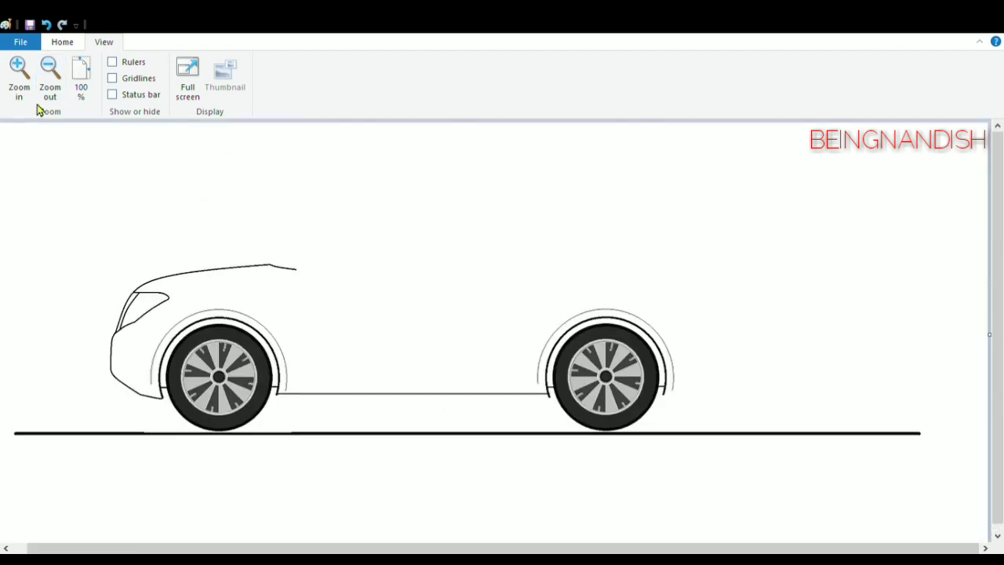
pyautogui.click(62, 42)
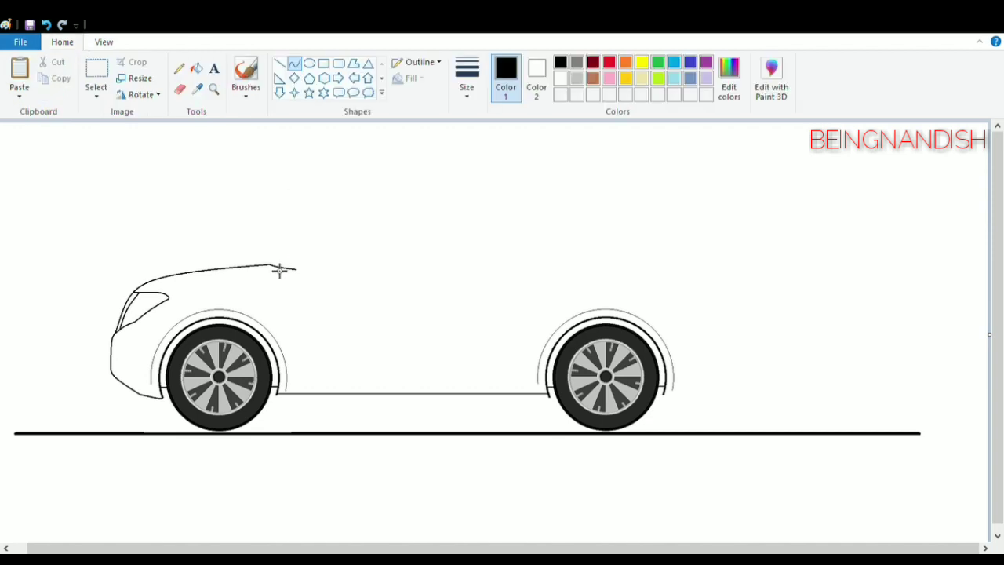
pyautogui.moveTo(340, 229); pyautogui.dragTo(377, 202)
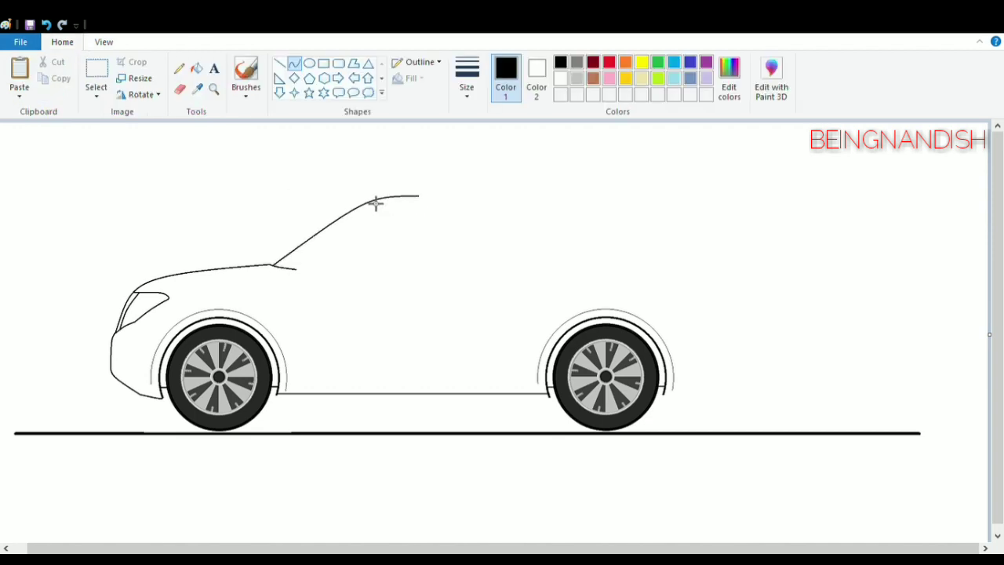
pyautogui.click(379, 203)
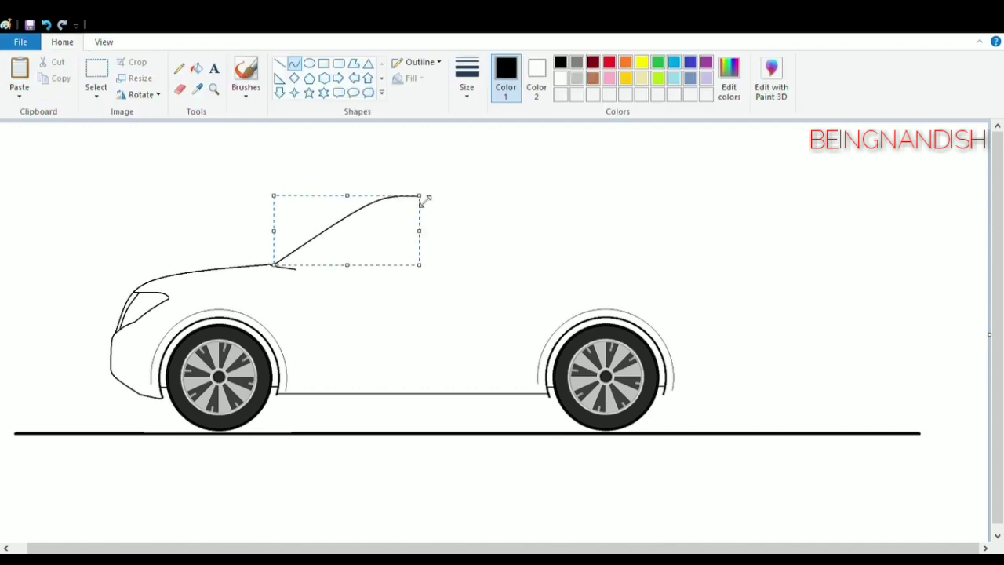
pyautogui.moveTo(424, 200); pyautogui.dragTo(435, 196)
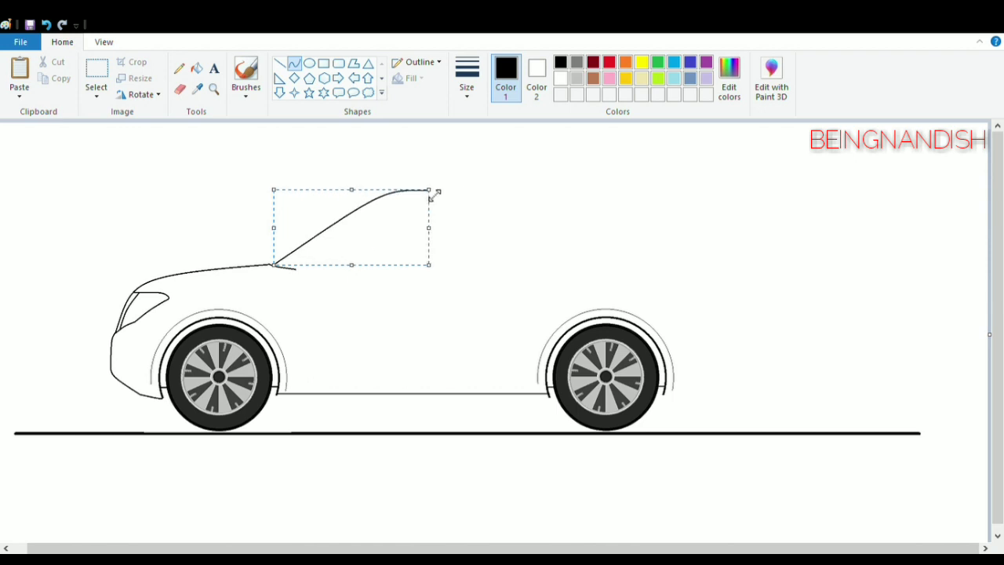
pyautogui.click(481, 197)
# Step: Extend the roof with a straight horizontal line from the windscreen curve to beyond the rear wheel
pyautogui.click(104, 42)
pyautogui.click(19, 78)
pyautogui.scroll(-1, 345, 458)
pyautogui.moveTo(345, 548); pyautogui.dragTo(583, 548)
pyautogui.click(62, 41)
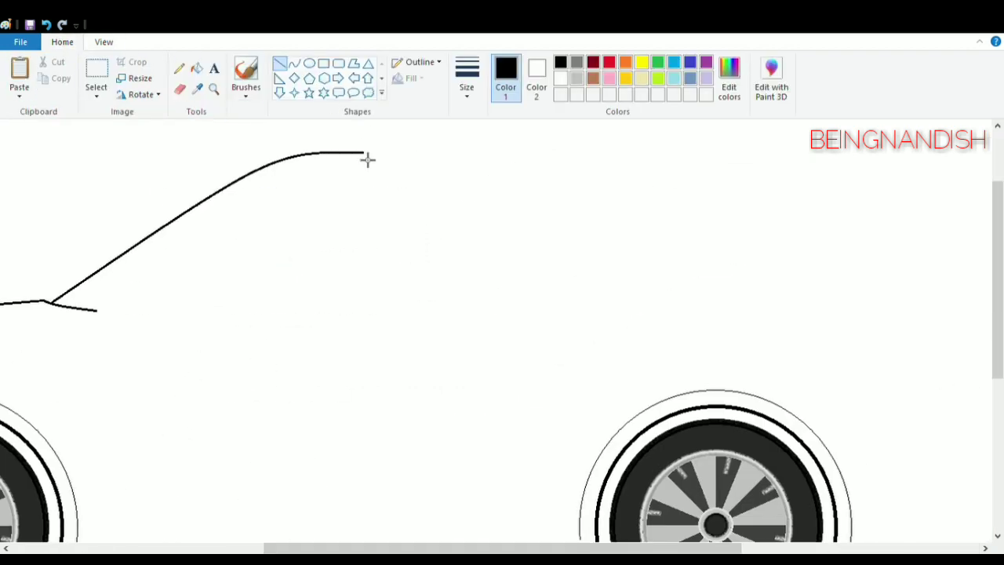
pyautogui.moveTo(364, 153)
pyautogui.mouseDown()
pyautogui.moveTo(888, 166)
pyautogui.moveTo(939, 154)
pyautogui.mouseUp()
# Step: Draw a horizontal line just under the roof and a horizontal beltline rearward from the windscreen base
pyautogui.click(103, 42)
pyautogui.click(81, 78)
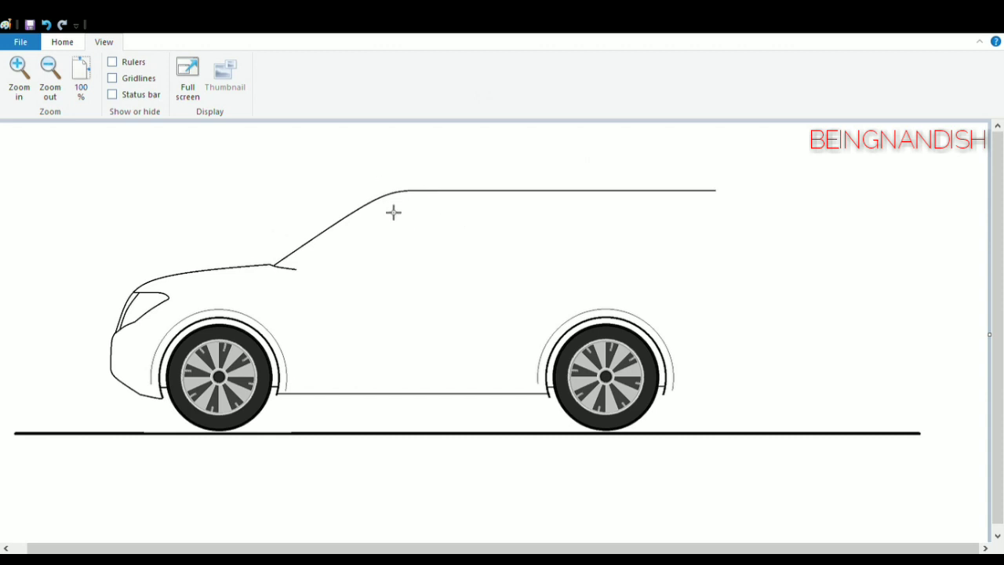
pyautogui.moveTo(381, 207); pyautogui.dragTo(648, 206)
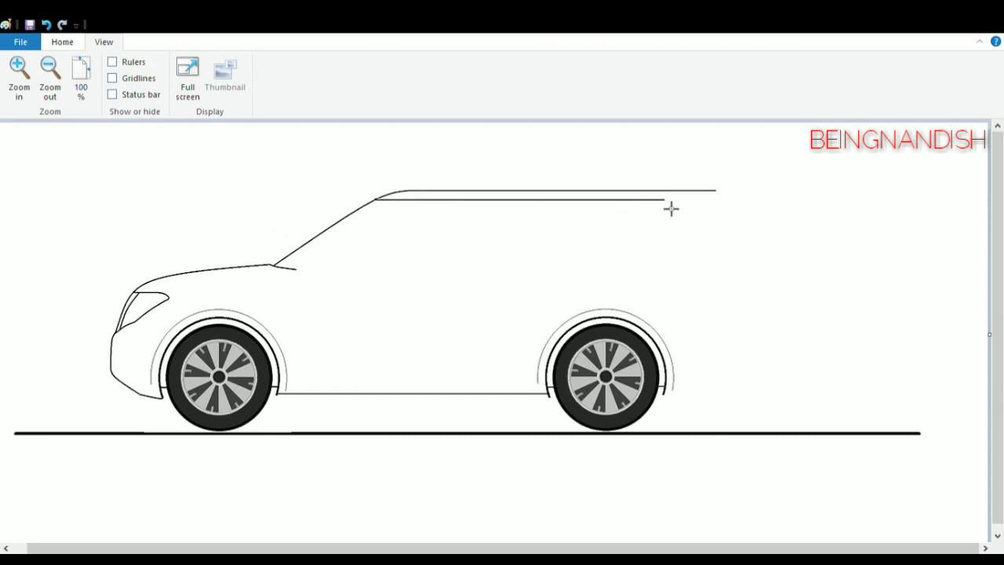
pyautogui.moveTo(302, 276); pyautogui.dragTo(589, 275)
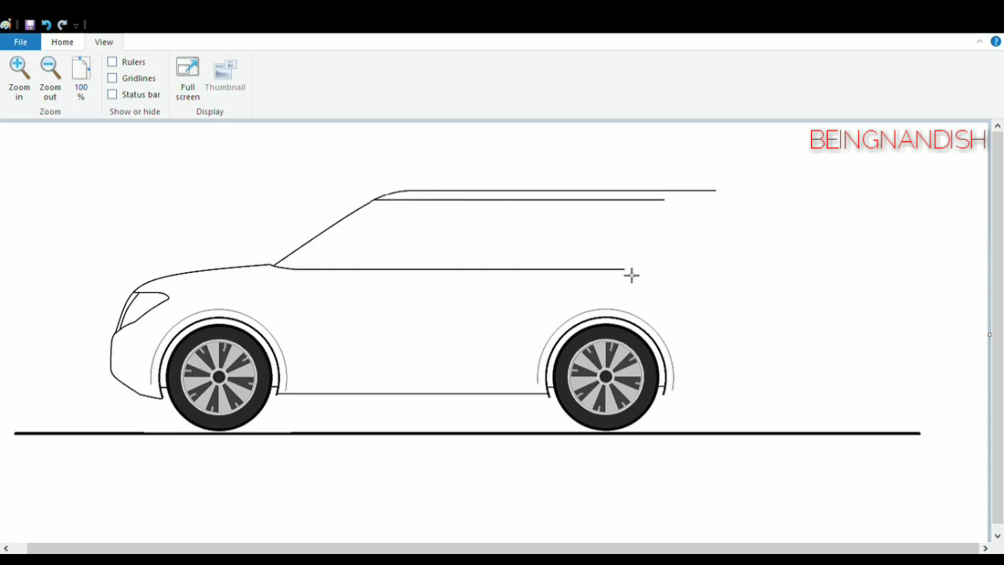
# Step: Draw a straight pillar line parallel to the windscreen, from the beltline up to the line under the roof
pyautogui.click(19, 77)
pyautogui.moveTo(259, 549); pyautogui.dragTo(426, 548)
pyautogui.click(62, 41)
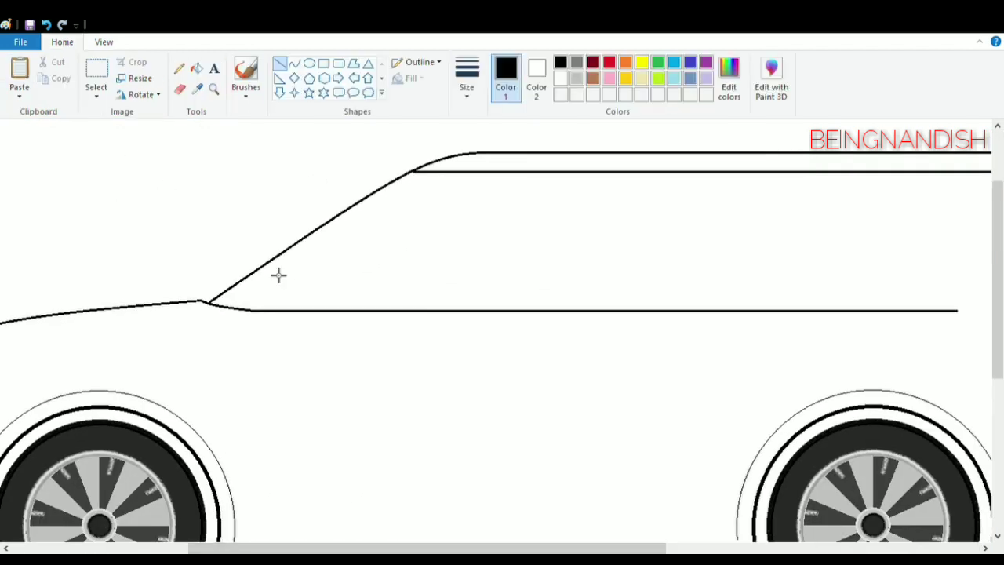
pyautogui.moveTo(244, 312); pyautogui.dragTo(430, 171)
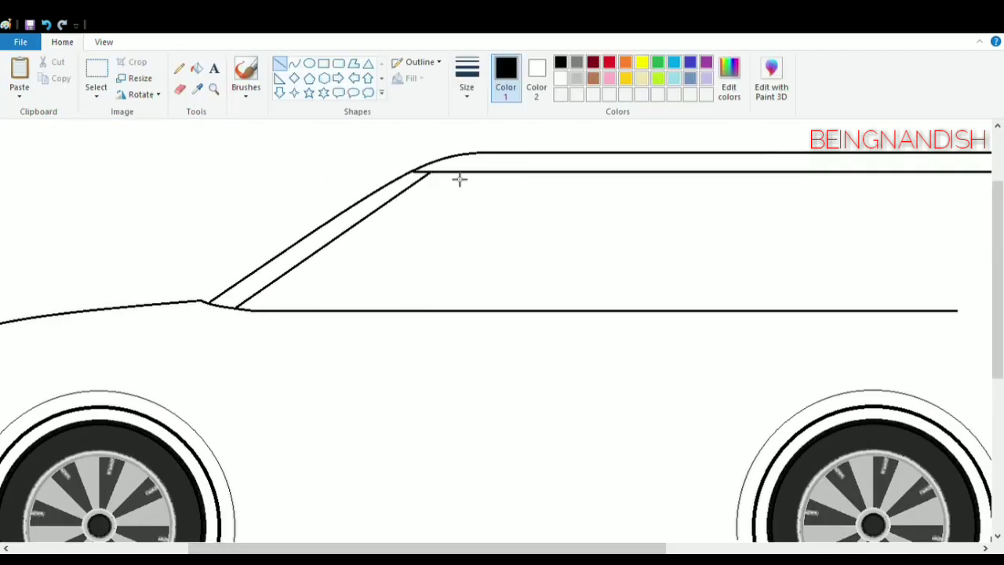
# Step: Draw the side window's front edge as a curve from the beltline, bending level just below the roof
pyautogui.click(293, 63)
pyautogui.moveTo(271, 310)
pyautogui.mouseDown()
pyautogui.moveTo(474, 176)
pyautogui.moveTo(443, 180)
pyautogui.mouseUp()
pyautogui.moveTo(302, 248); pyautogui.dragTo(307, 248)
# Step: Draw the side window's straight upper edge rearward from the end of its front curve
pyautogui.hscroll(5, 542, 207)
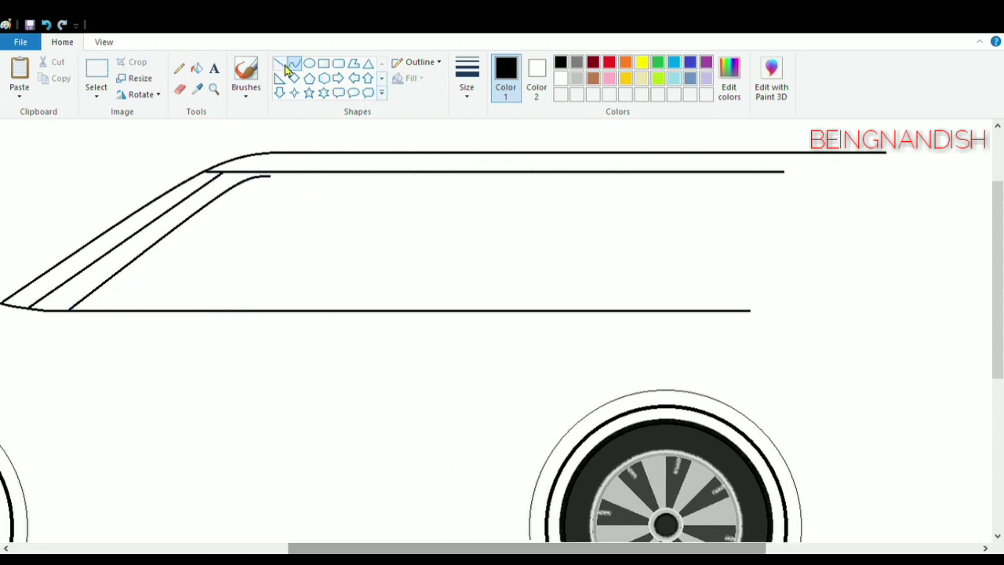
pyautogui.click(279, 63)
pyautogui.moveTo(275, 181); pyautogui.dragTo(642, 195)
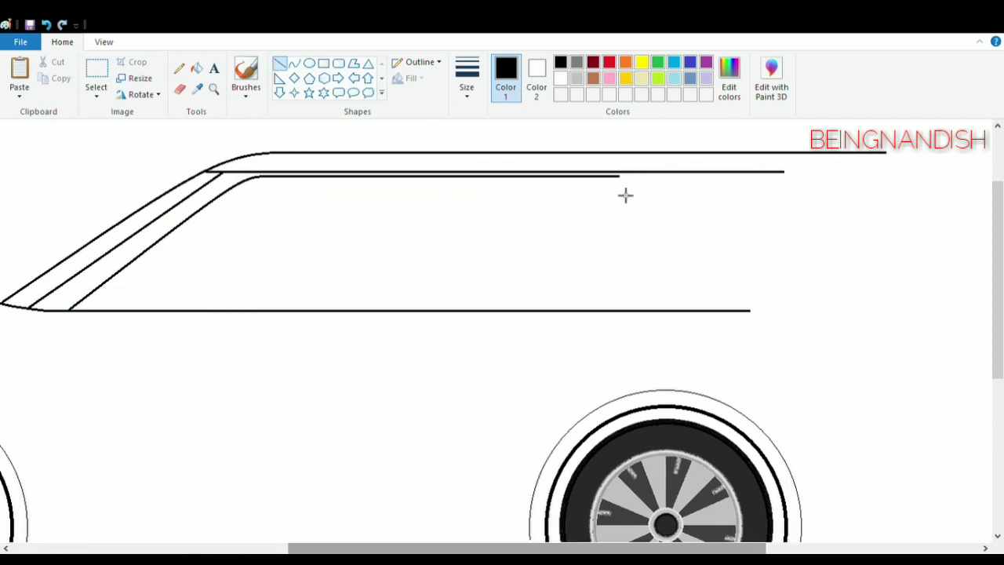
# Step: Select the rear wheel with its arch and move it slightly toward the rear of the car
pyautogui.click(103, 42)
pyautogui.click(48, 76)
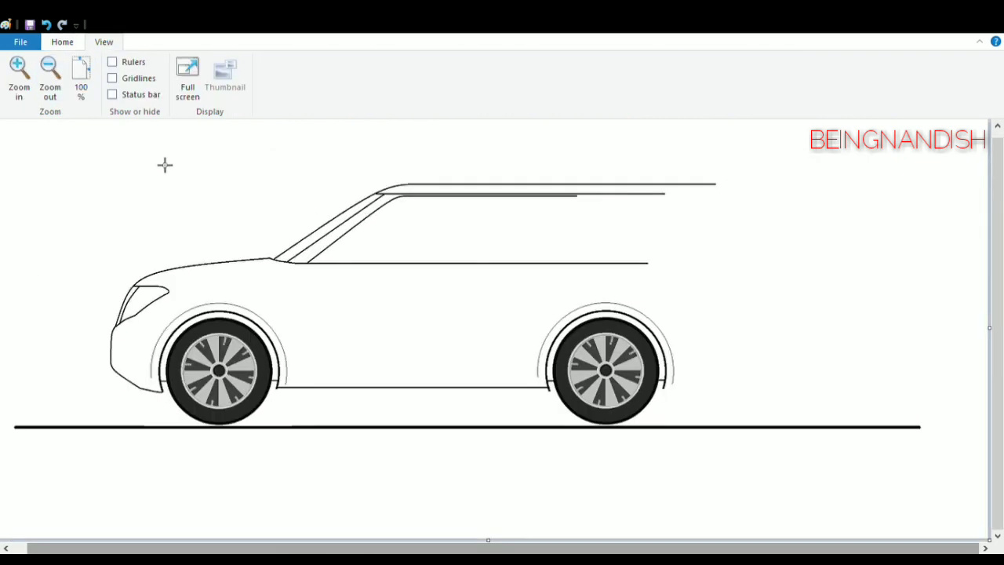
pyautogui.click(19, 76)
pyautogui.hscroll(7, 502, 330)
pyautogui.scroll(-3, 502, 329)
pyautogui.click(62, 41)
pyautogui.click(96, 72)
pyautogui.moveTo(410, 154); pyautogui.dragTo(732, 444)
pyautogui.moveTo(596, 322); pyautogui.dragTo(617, 321)
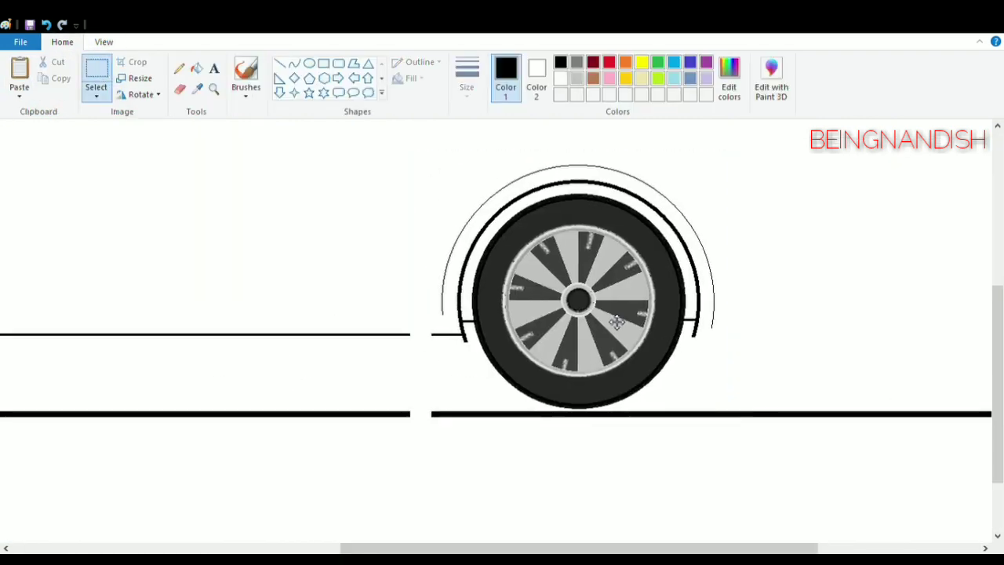
pyautogui.click(347, 246)
# Step: Close the gap in the sill line in front of the rear wheel with a straight line
pyautogui.scroll(2, 347, 245)
pyautogui.click(104, 42)
pyautogui.click(49, 76)
pyautogui.click(19, 76)
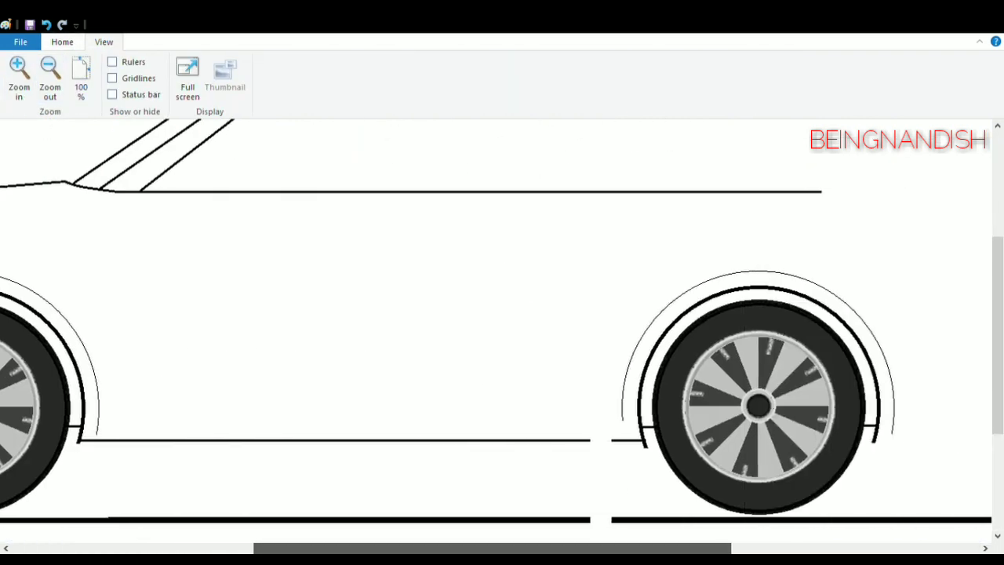
pyautogui.click(62, 41)
pyautogui.click(279, 63)
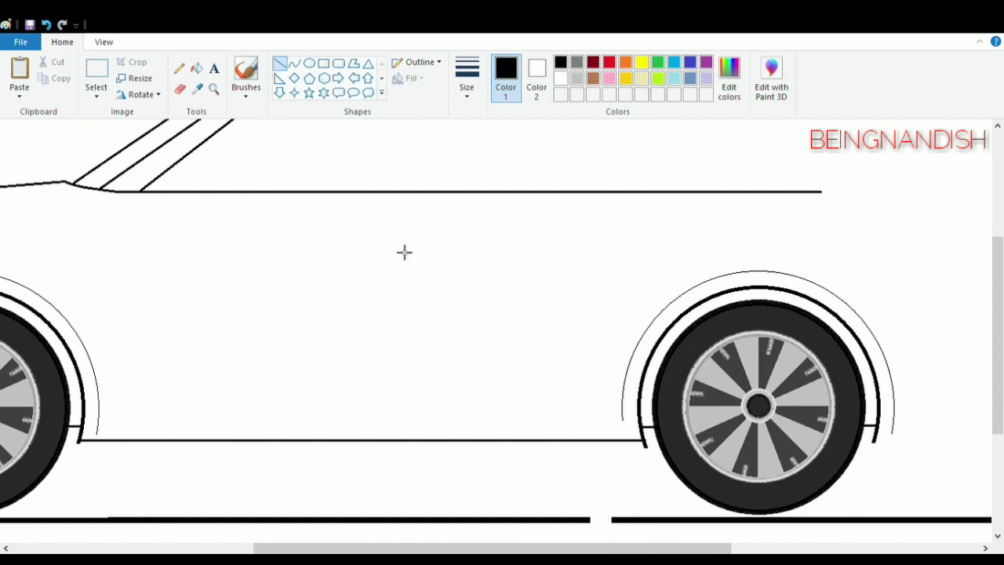
# Step: Draw the side window's slanted rear edge from the end of its upper edge down to the beltline
pyautogui.scroll(3, 404, 251)
pyautogui.hscroll(5, 404, 252)
pyautogui.moveTo(471, 163); pyautogui.dragTo(496, 296)
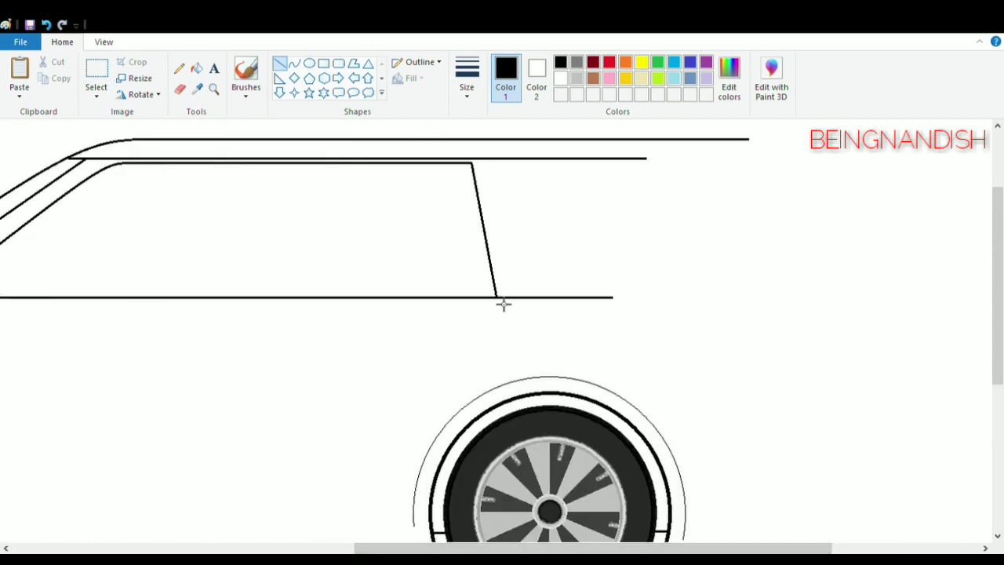
# Step: Shorten the beltline's rear end and outline the rear quarter window with lower and upper curves meeting at a rounded rear tip
pyautogui.click(180, 89)
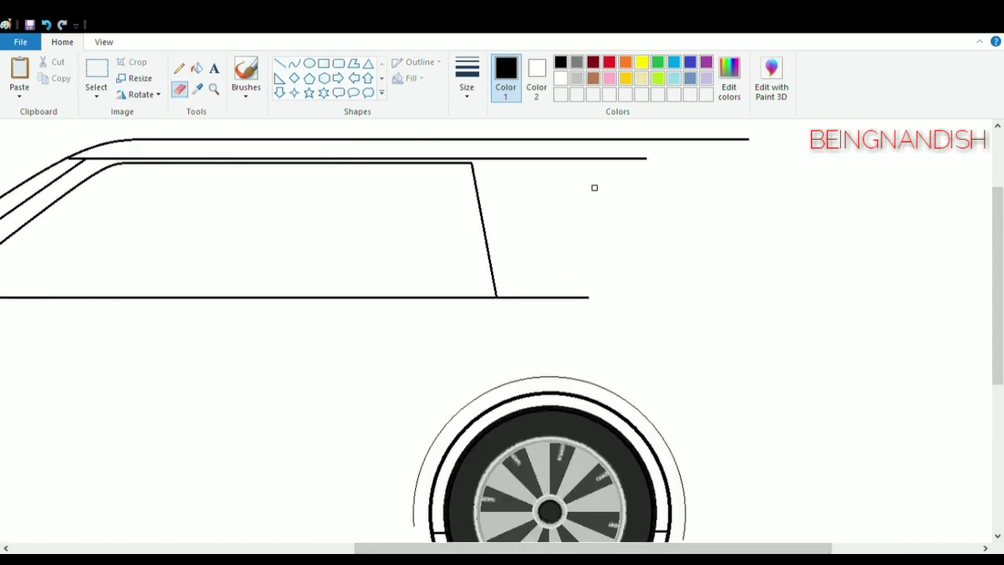
pyautogui.click(294, 63)
pyautogui.moveTo(590, 298)
pyautogui.mouseDown()
pyautogui.moveTo(709, 228)
pyautogui.moveTo(709, 209)
pyautogui.mouseUp()
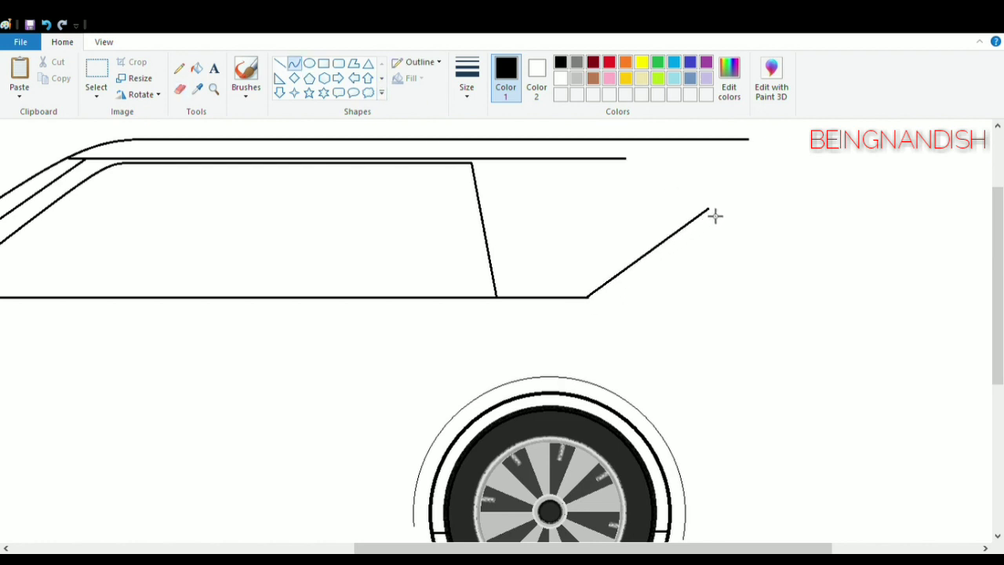
pyautogui.click(633, 302)
pyautogui.click(634, 302)
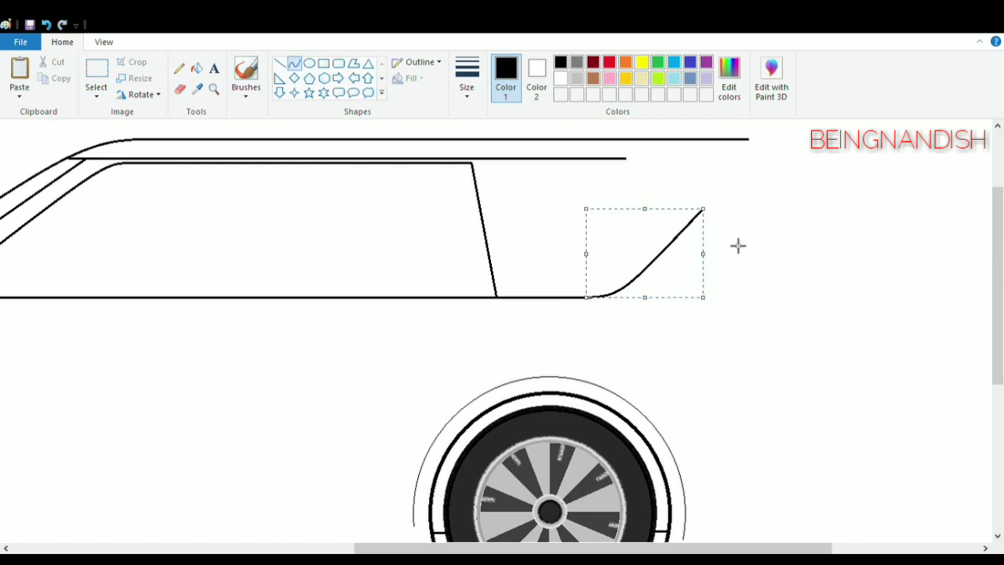
pyautogui.moveTo(619, 158)
pyautogui.mouseDown()
pyautogui.moveTo(706, 208)
pyautogui.moveTo(711, 196)
pyautogui.moveTo(675, 166)
pyautogui.mouseUp()
pyautogui.moveTo(715, 204); pyautogui.dragTo(714, 196)
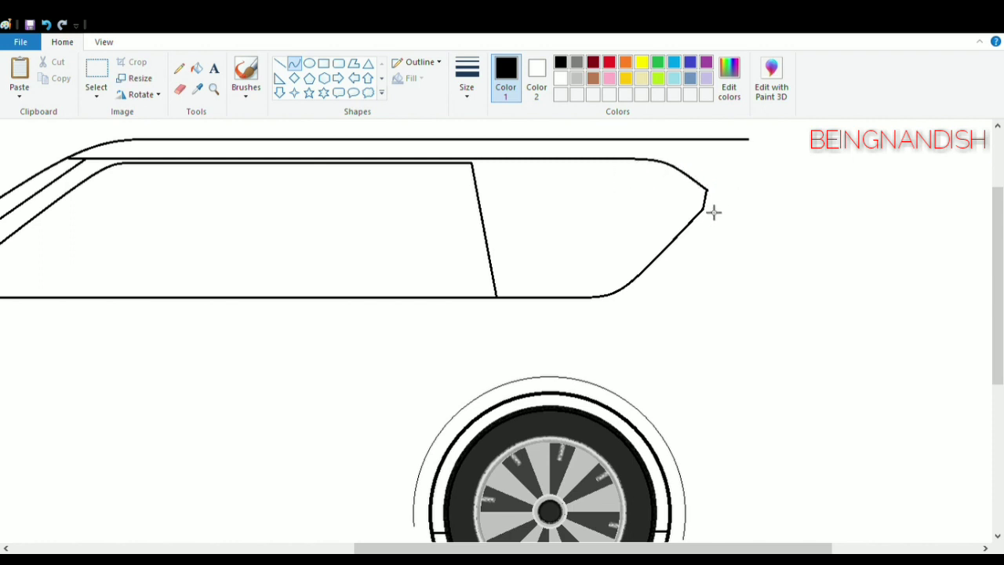
# Step: Draw the car's curved outer rear edge from the roof line's end down to about beltline height and widen it slightly
pyautogui.hscroll(5, 620, 386)
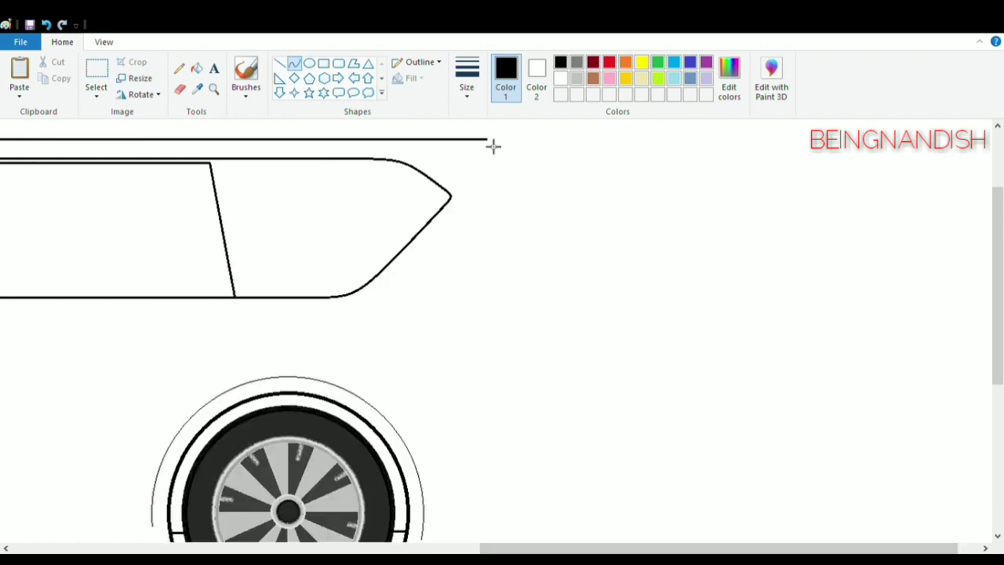
pyautogui.moveTo(487, 139)
pyautogui.mouseDown()
pyautogui.moveTo(544, 228)
pyautogui.moveTo(557, 323)
pyautogui.moveTo(547, 295)
pyautogui.mouseUp()
pyautogui.moveTo(543, 207); pyautogui.dragTo(537, 173)
pyautogui.click(538, 173)
pyautogui.click(103, 42)
pyautogui.click(50, 77)
pyautogui.click(20, 82)
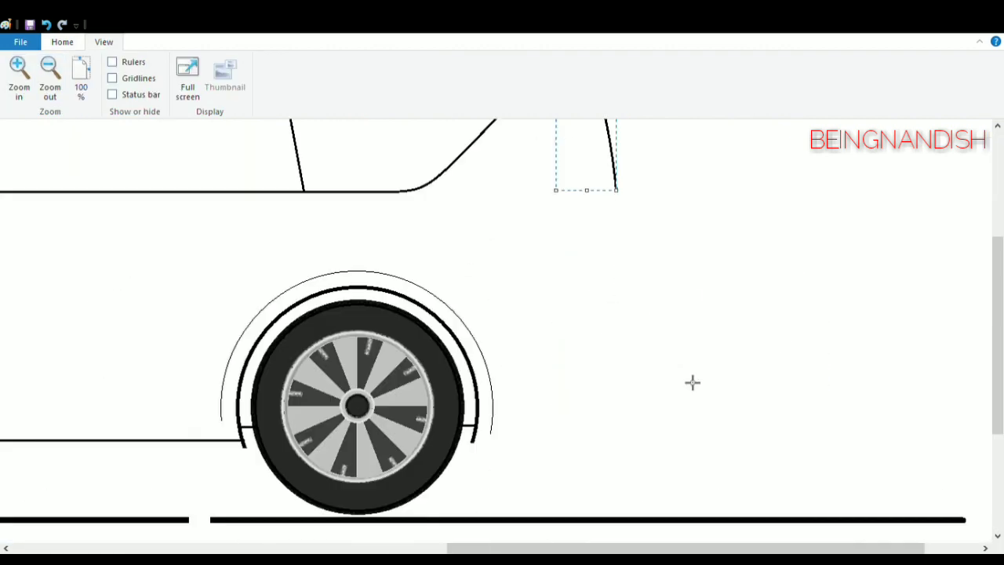
pyautogui.scroll(2, 692, 381)
pyautogui.moveTo(619, 229); pyautogui.dragTo(631, 223)
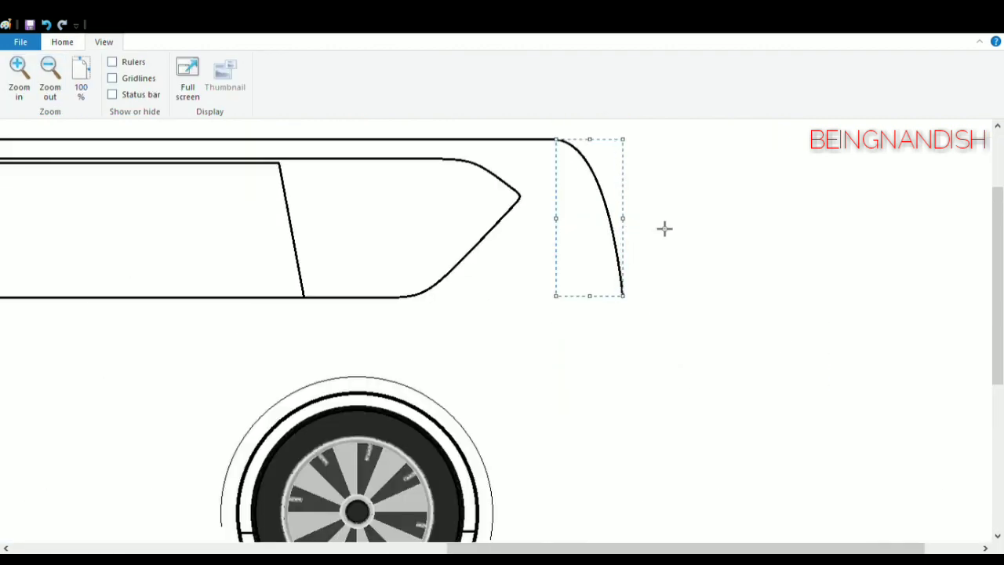
pyautogui.click(665, 228)
# Step: Draw the rear bumper curve from the lower end of the rear wheel arch rearward and up toward the tail
pyautogui.scroll(-3, 665, 228)
pyautogui.moveTo(475, 439)
pyautogui.mouseDown()
pyautogui.moveTo(635, 340)
pyautogui.moveTo(631, 430)
pyautogui.moveTo(643, 446)
pyautogui.mouseUp()
pyautogui.click(670, 366)
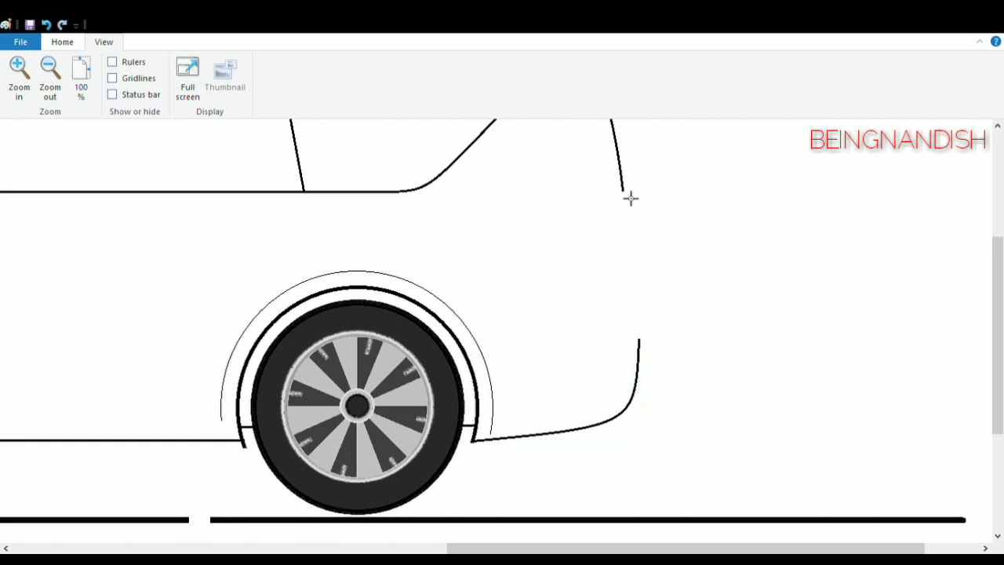
# Step: Draw a second curve inside the outer rear edge, from the roof line down to just above beltline height
pyautogui.scroll(3, 552, 147)
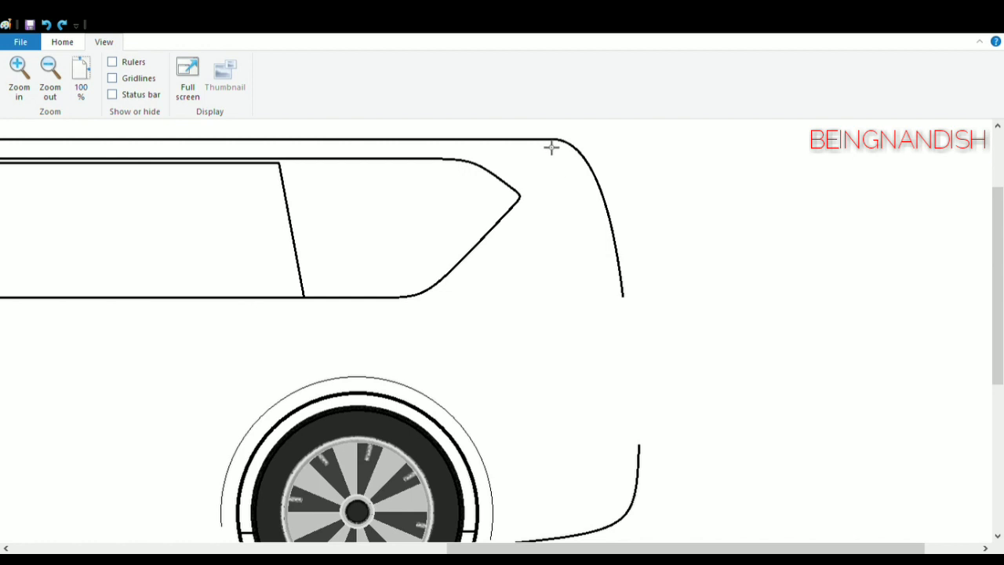
pyautogui.moveTo(552, 147); pyautogui.dragTo(603, 305)
pyautogui.moveTo(577, 189)
pyautogui.mouseDown()
pyautogui.moveTo(565, 148)
pyautogui.moveTo(583, 170)
pyautogui.mouseUp()
pyautogui.click(597, 298)
pyautogui.moveTo(603, 298); pyautogui.dragTo(607, 286)
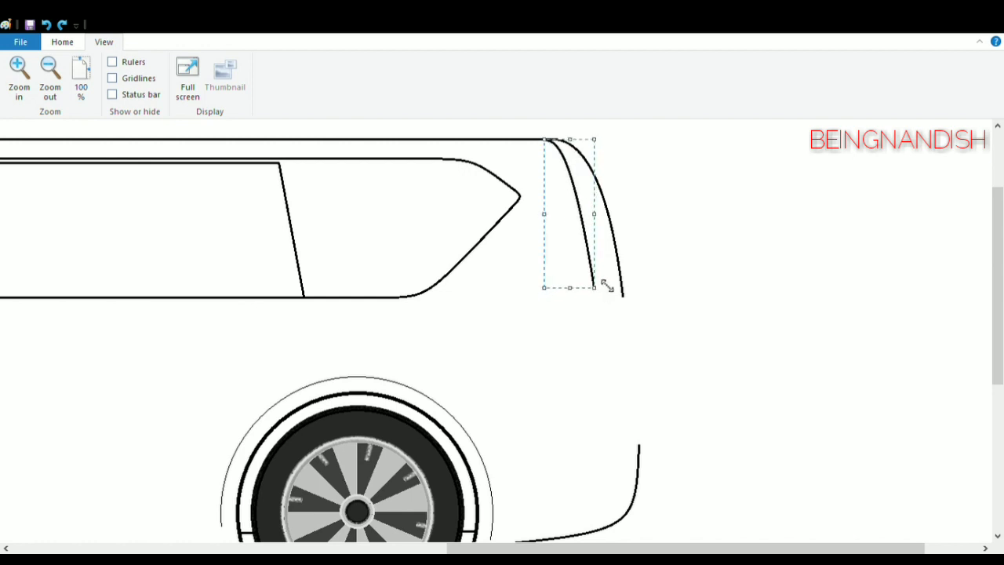
pyautogui.click(557, 237)
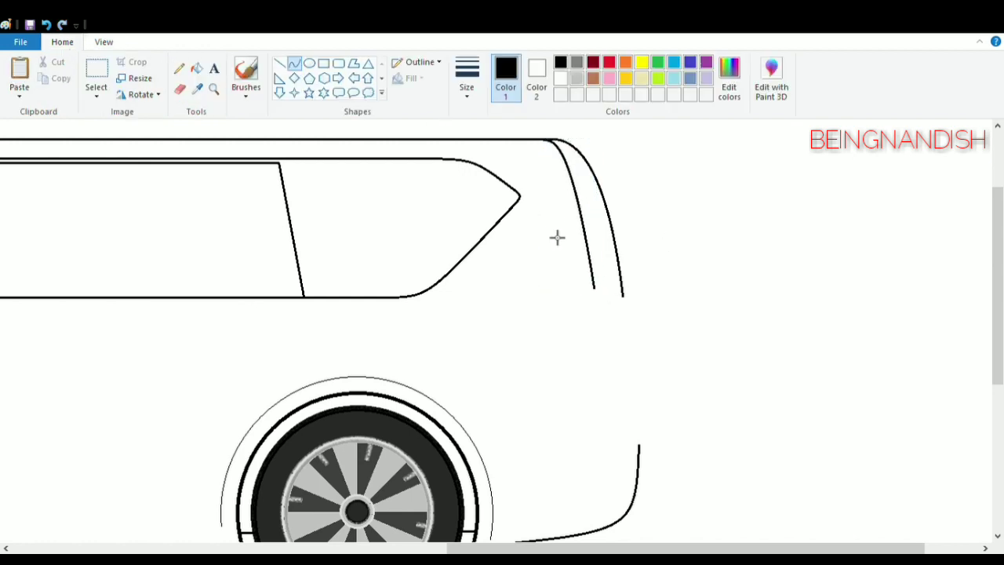
# Step: Join the lower ends of the two rear curves with a short curve and draw the bulging tail curve down toward the bumper
pyautogui.click(603, 302)
pyautogui.moveTo(631, 304)
pyautogui.mouseDown()
pyautogui.moveTo(641, 434)
pyautogui.moveTo(650, 366)
pyautogui.mouseUp()
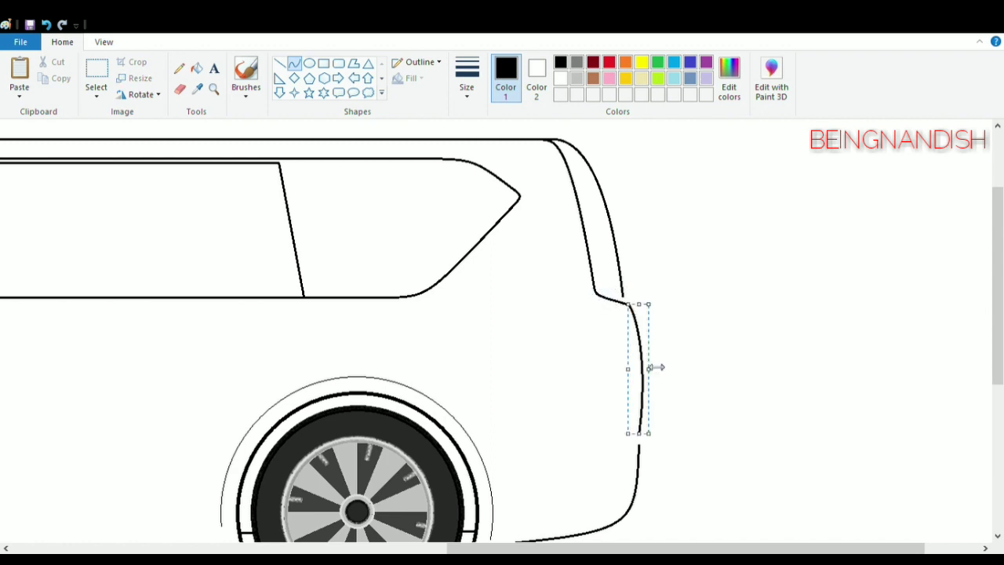
# Step: Draw a pointed spoiler at the roof's rear end and erase the rear edge lines running through it
pyautogui.click(279, 62)
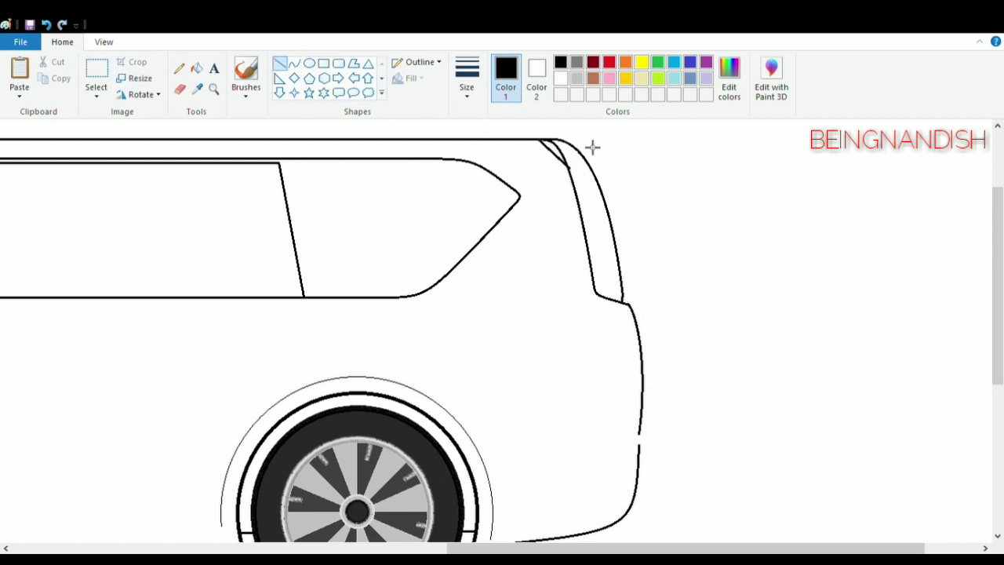
pyautogui.hotkey('ctrl', 'z')
pyautogui.moveTo(540, 139)
pyautogui.mouseDown()
pyautogui.moveTo(571, 170)
pyautogui.moveTo(628, 143)
pyautogui.mouseUp()
pyautogui.click(179, 89)
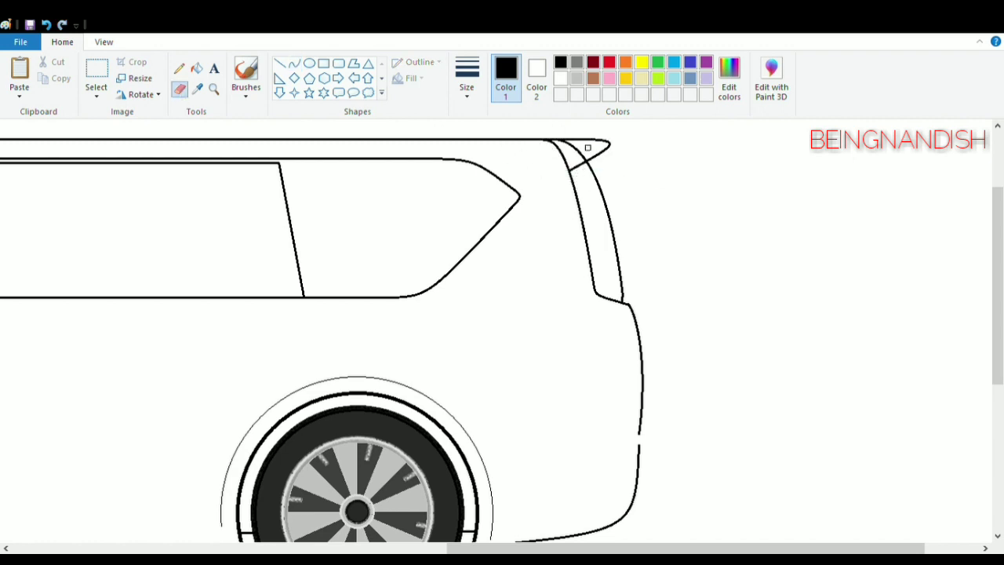
# Step: Erase the old bumper curve and redraw a bumper from the rear wheel arch, protruding slightly beyond the tail with a stepped upper corner
pyautogui.scroll(-3, 635, 251)
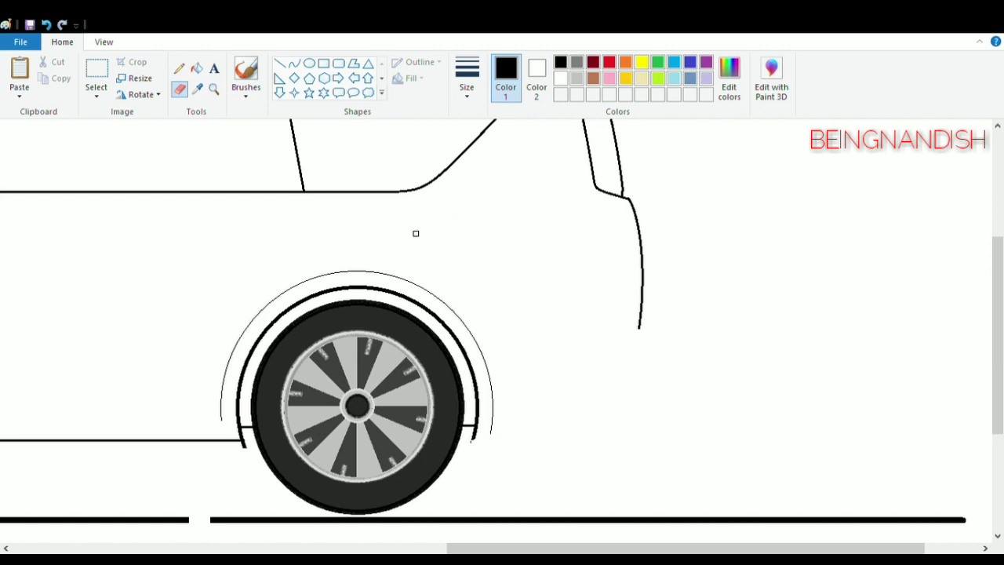
pyautogui.click(293, 62)
pyautogui.moveTo(475, 439)
pyautogui.mouseDown()
pyautogui.moveTo(643, 390)
pyautogui.moveTo(648, 348)
pyautogui.mouseUp()
pyautogui.moveTo(651, 354)
pyautogui.mouseDown()
pyautogui.moveTo(650, 426)
pyautogui.moveTo(651, 335)
pyautogui.mouseUp()
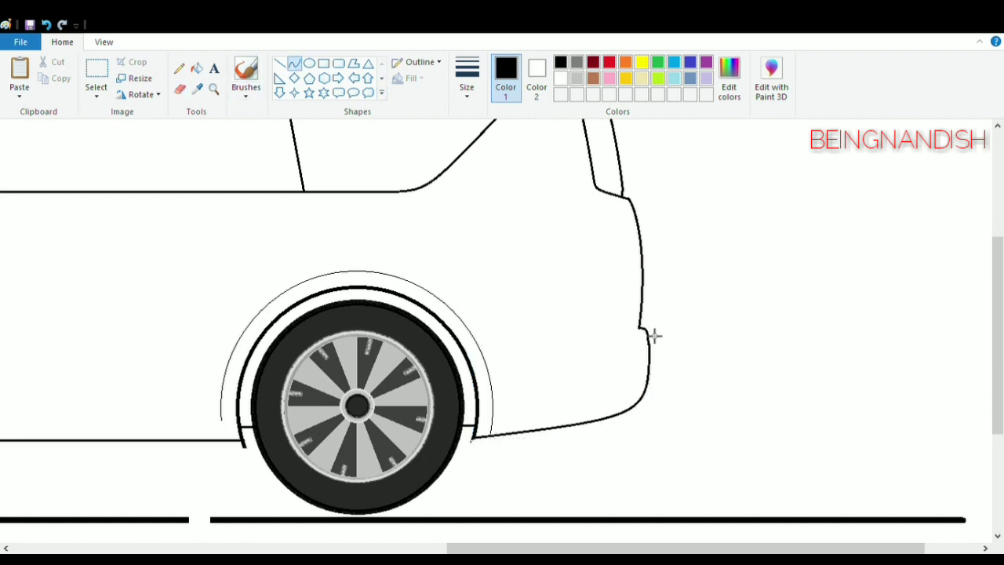
# Step: Fill both thick ground lines under the wheels with white
pyautogui.scroll(3, 689, 320)
pyautogui.click(103, 41)
pyautogui.click(80, 76)
pyautogui.click(62, 42)
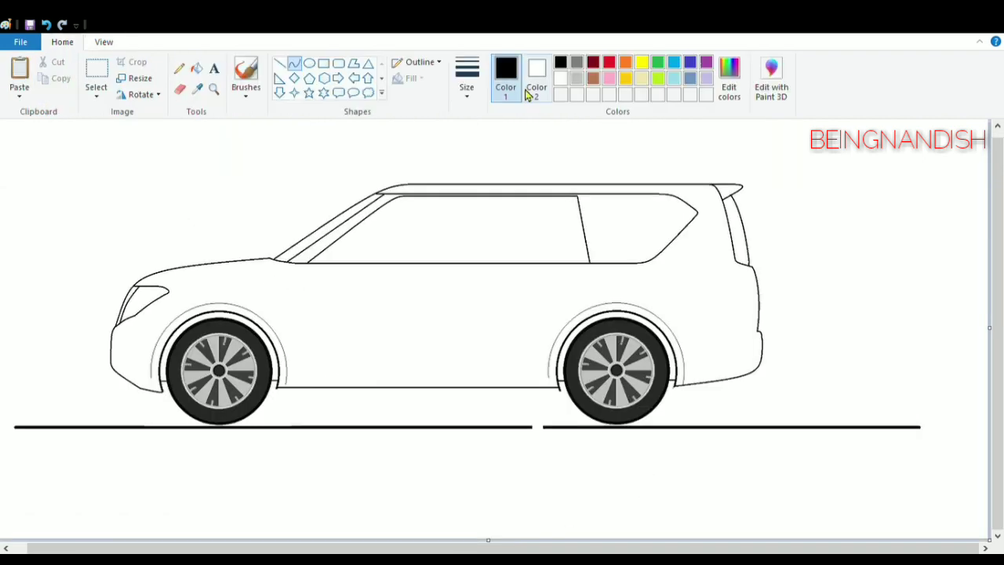
pyautogui.click(560, 78)
pyautogui.click(197, 68)
pyautogui.click(355, 428)
pyautogui.click(549, 428)
# Step: Erase the ends of the wheel arch lines that protrude below the sill
pyautogui.click(99, 43)
pyautogui.click(19, 77)
pyautogui.scroll(-3, 276, 235)
pyautogui.moveTo(296, 549)
pyautogui.mouseDown()
pyautogui.moveTo(554, 549)
pyautogui.moveTo(409, 548)
pyautogui.moveTo(510, 551)
pyautogui.mouseUp()
pyautogui.click(63, 43)
pyautogui.click(180, 89)
pyautogui.click(580, 444)
pyautogui.click(287, 444)
# Step: Draw two black lines across the middle of the side window, one slanted and one vertical, as a pillar
pyautogui.scroll(3, 394, 463)
pyautogui.click(279, 63)
pyautogui.click(561, 64)
pyautogui.moveTo(459, 164); pyautogui.dragTo(455, 298)
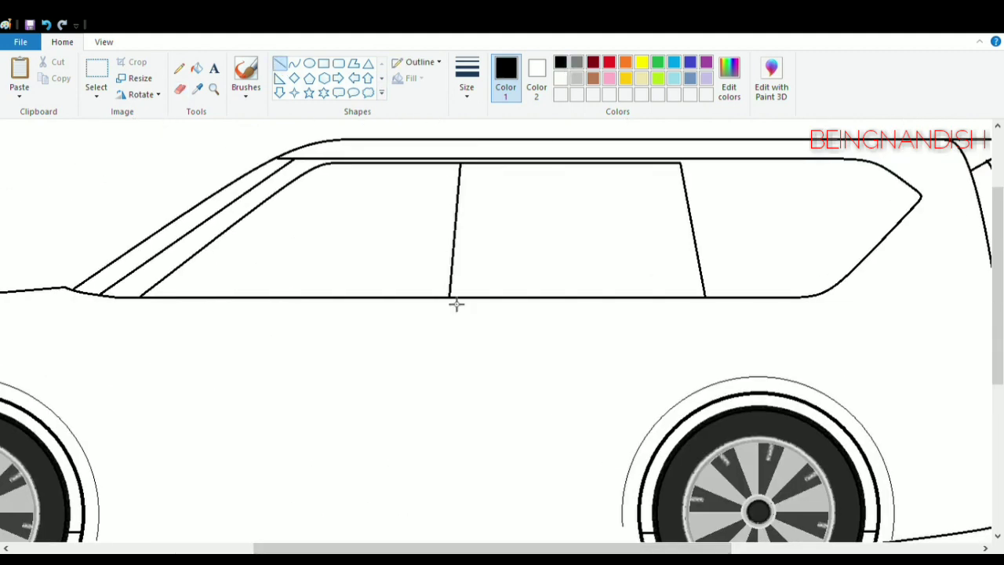
pyautogui.moveTo(478, 164); pyautogui.dragTo(484, 300)
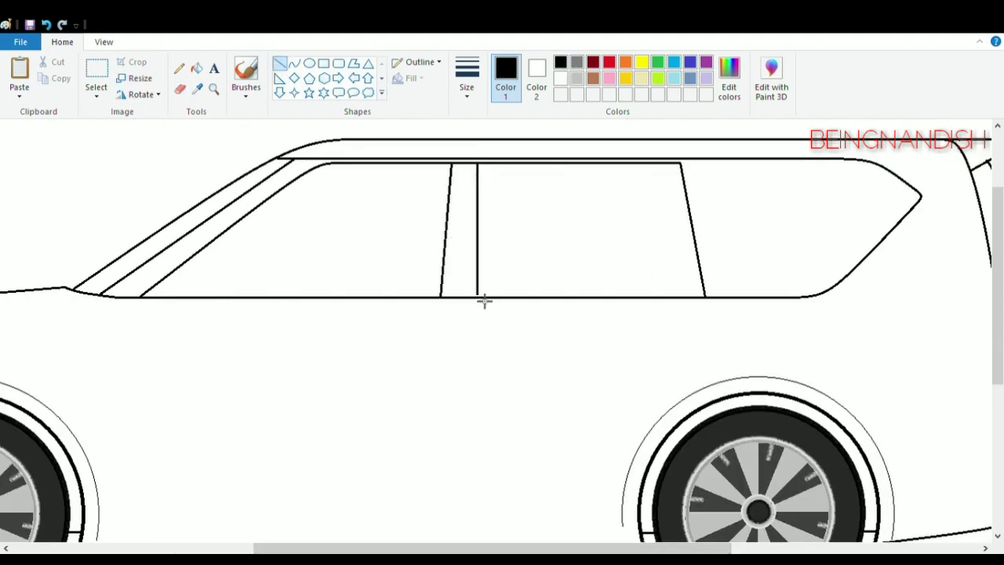
# Step: Draw a slightly curved seam between the doors from the beltline under the pillar down to just above the sill
pyautogui.scroll(-1, 382, 222)
pyautogui.scroll(1, 381, 222)
pyautogui.click(295, 63)
pyautogui.scroll(-1, 463, 199)
pyautogui.moveTo(460, 192); pyautogui.dragTo(454, 432)
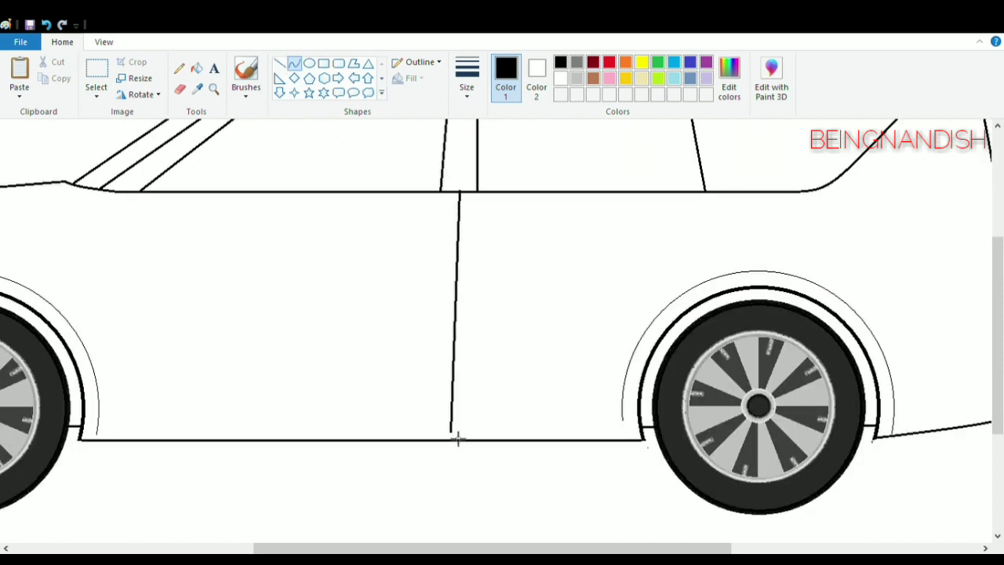
pyautogui.click(451, 294)
pyautogui.click(452, 310)
pyautogui.click(406, 284)
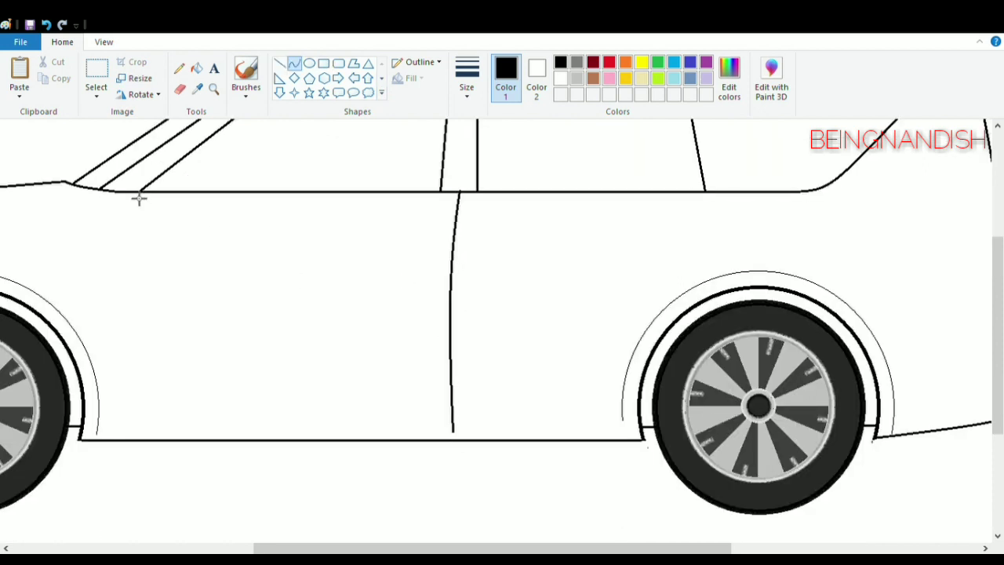
# Step: Draw the front door's curved front seam from the windshield pillar's base down to just above the sill
pyautogui.moveTo(135, 192); pyautogui.dragTo(112, 431)
pyautogui.click(112, 213)
pyautogui.click(105, 262)
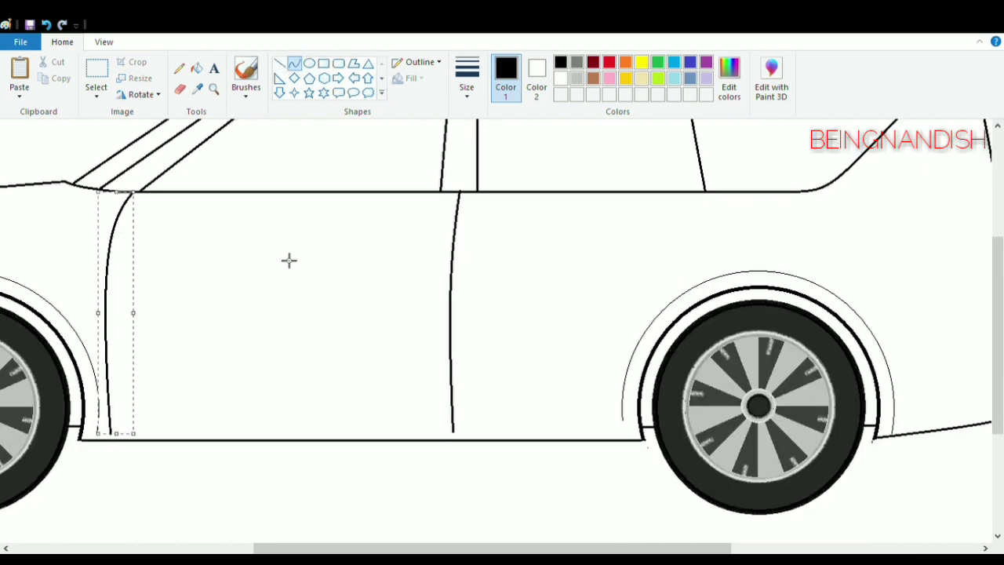
pyautogui.click(334, 256)
# Step: Undo both door seams and both pillar lines
pyautogui.click(104, 42)
pyautogui.click(81, 78)
pyautogui.click(47, 24)
pyautogui.click(48, 24)
pyautogui.click(48, 24)
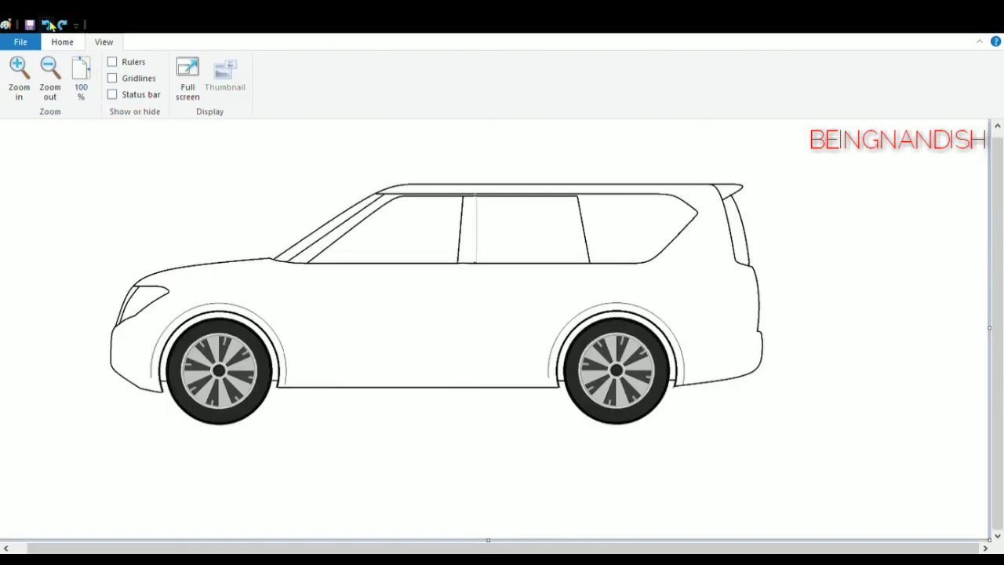
pyautogui.click(47, 24)
# Step: Draw the front door's front seam again as a curve from the side window's front lower corner to just above the sill
pyautogui.click(19, 78)
pyautogui.moveTo(459, 549); pyautogui.dragTo(671, 548)
pyautogui.scroll(-4, 525, 404)
pyautogui.moveTo(192, 206); pyautogui.dragTo(166, 446)
pyautogui.moveTo(180, 298); pyautogui.dragTo(166, 271)
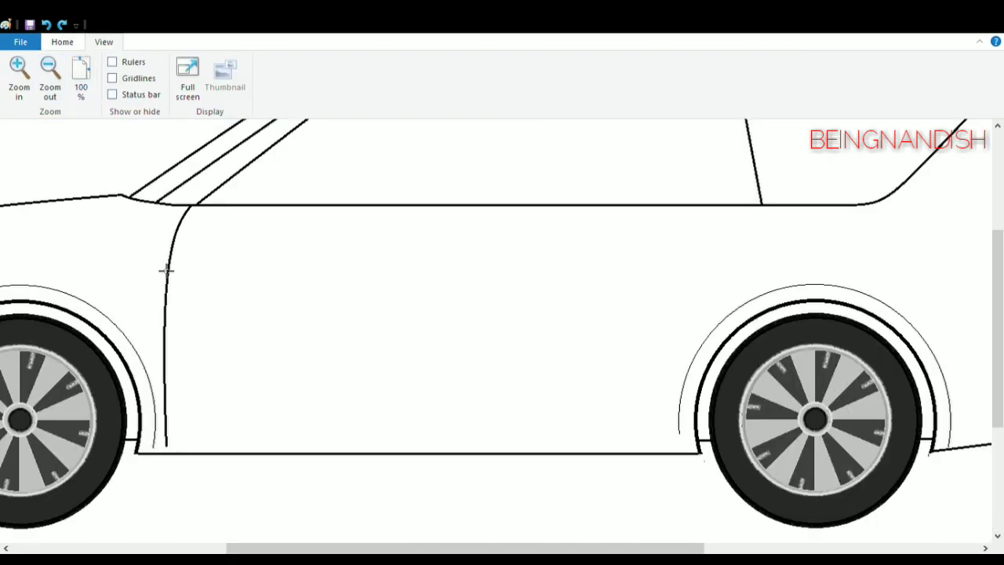
pyautogui.click(164, 279)
pyautogui.click(62, 42)
pyautogui.click(471, 253)
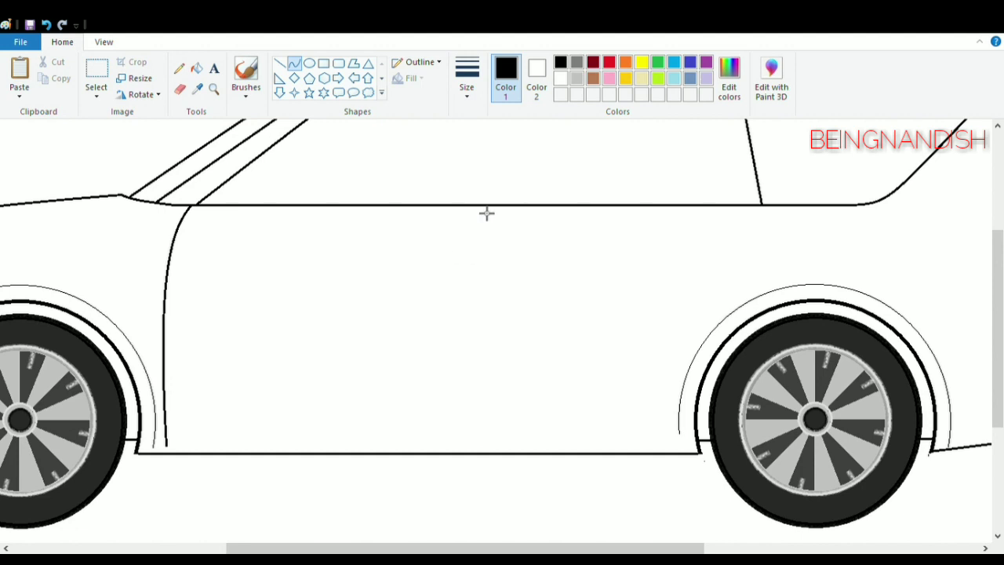
# Step: Draw the curved seam between the doors down to the sill and the rear door's rear seam from the beltline to the wheel arch
pyautogui.moveTo(475, 207); pyautogui.dragTo(464, 449)
pyautogui.moveTo(466, 295)
pyautogui.mouseDown()
pyautogui.moveTo(460, 285)
pyautogui.moveTo(480, 303)
pyautogui.mouseUp()
pyautogui.click(464, 295)
pyautogui.click(774, 202)
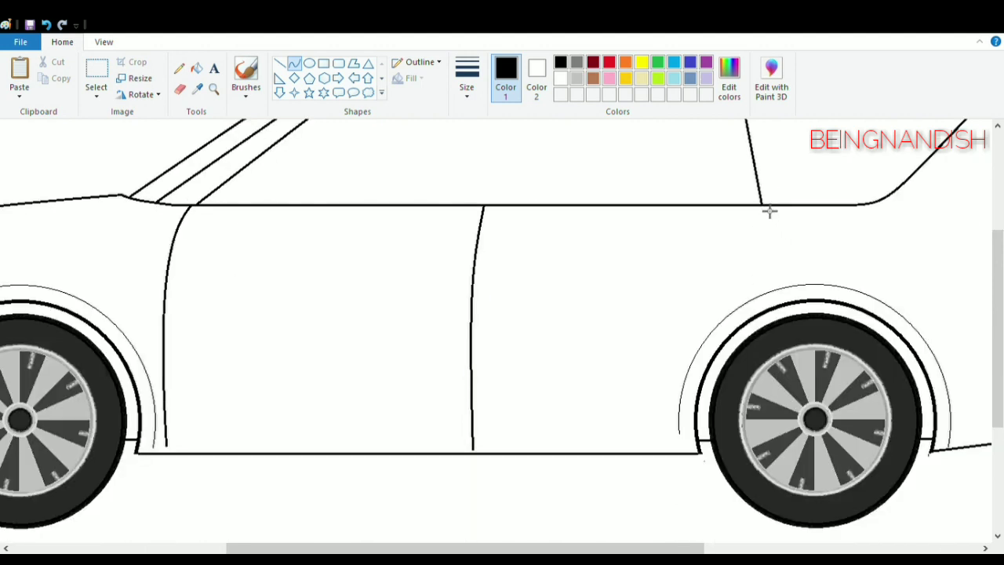
pyautogui.moveTo(763, 207); pyautogui.dragTo(773, 291)
pyautogui.moveTo(772, 229); pyautogui.dragTo(776, 222)
# Step: Draw a straight line above the sill between the wheel arches and erase the door seam ends below it
pyautogui.scroll(-3, 652, 264)
pyautogui.click(282, 63)
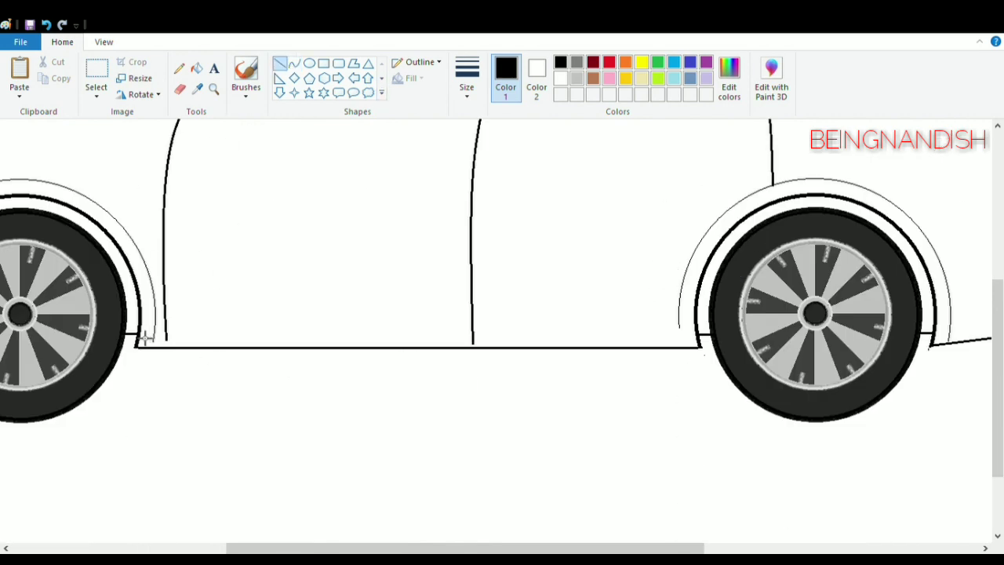
pyautogui.moveTo(140, 330); pyautogui.dragTo(698, 331)
pyautogui.click(180, 89)
pyautogui.click(474, 342)
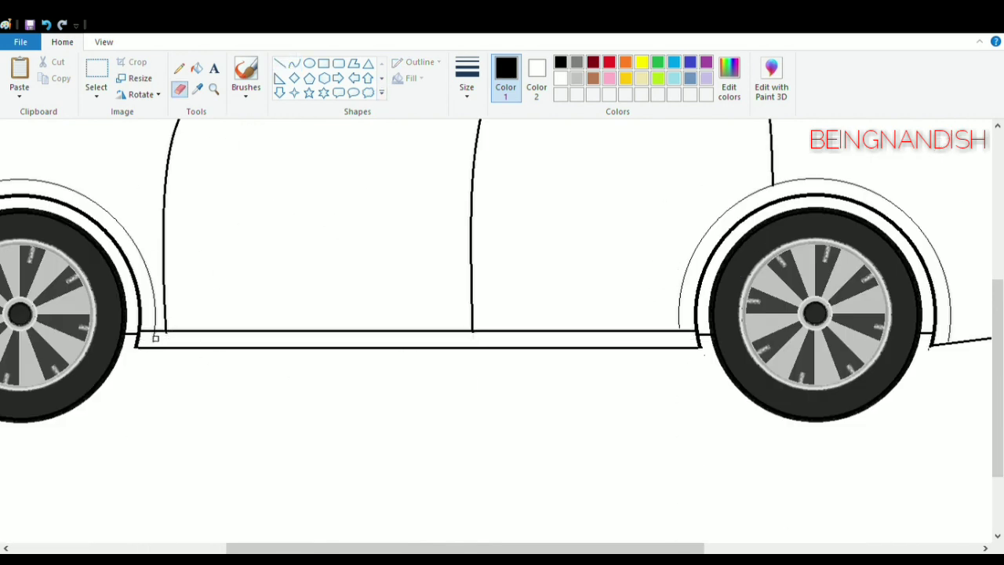
# Step: Draw two slanted pillar lines above the door seam and a thick vertical divider in the rear door window
pyautogui.scroll(6, 487, 330)
pyautogui.click(280, 62)
pyautogui.moveTo(466, 311)
pyautogui.mouseDown()
pyautogui.moveTo(495, 177)
pyautogui.moveTo(506, 312)
pyautogui.mouseUp()
pyautogui.hscroll(3, 518, 528)
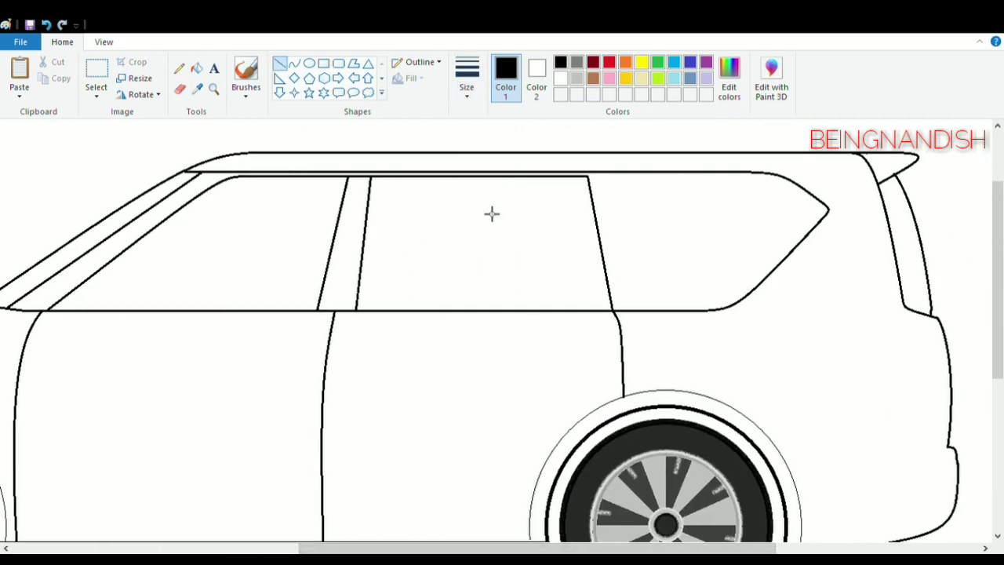
pyautogui.moveTo(541, 177); pyautogui.dragTo(549, 300)
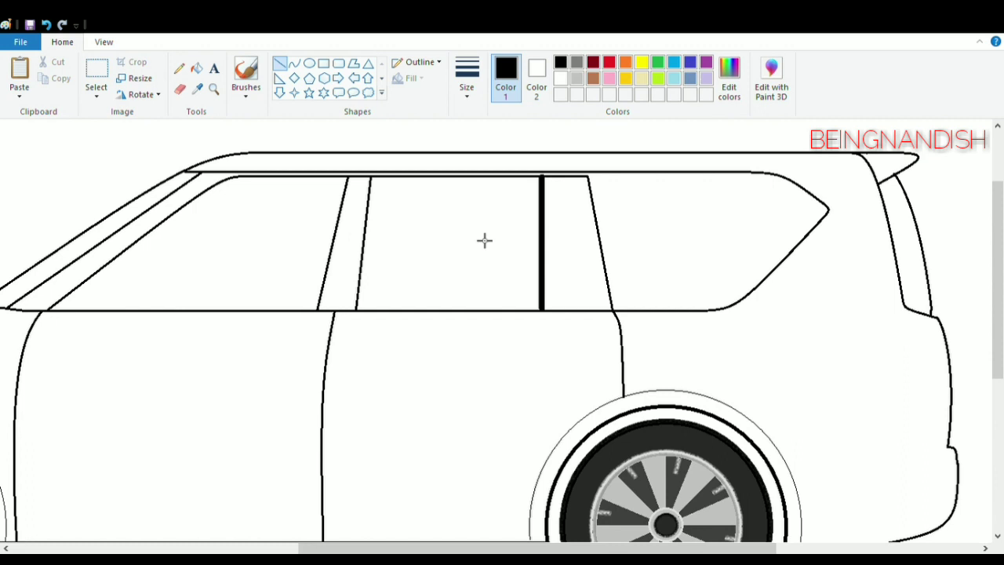
# Step: Draw straight inner lines along the upper, lower and front edges of the rear quarter window
pyautogui.hscroll(4, 484, 240)
pyautogui.moveTo(395, 177); pyautogui.dragTo(556, 185)
pyautogui.hotkey('ctrl', 'z')
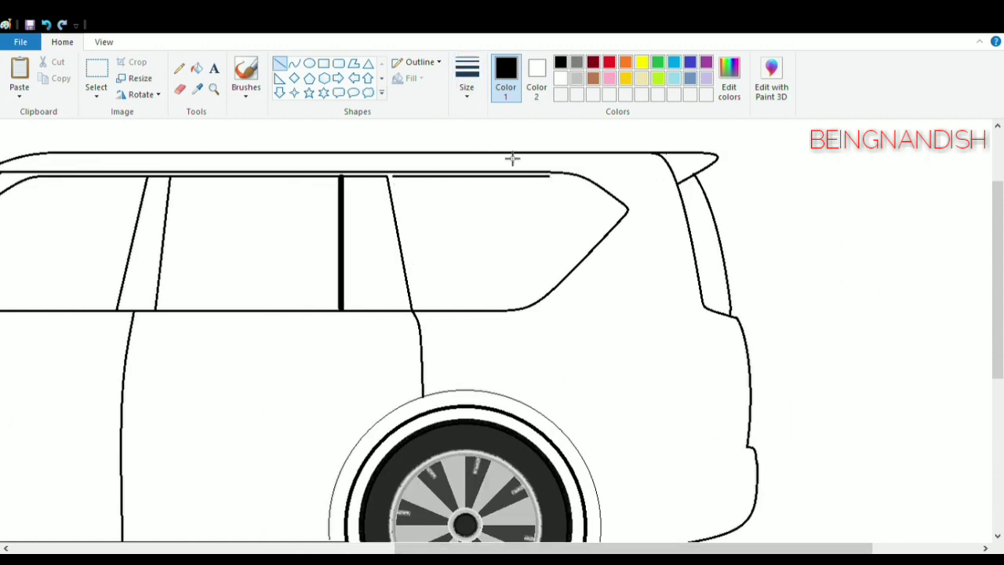
pyautogui.moveTo(418, 308); pyautogui.dragTo(505, 309)
pyautogui.moveTo(393, 177); pyautogui.dragTo(418, 309)
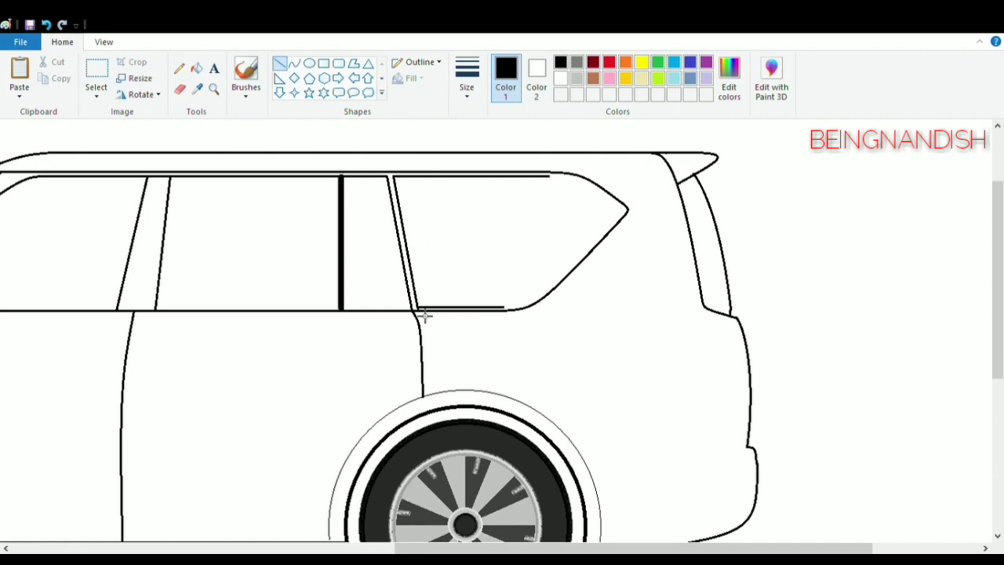
# Step: Extend the quarter window's upper inner line with a curve that follows the outer edge down to near the rear tip
pyautogui.click(103, 41)
pyautogui.click(20, 93)
pyautogui.moveTo(420, 549)
pyautogui.mouseDown()
pyautogui.moveTo(657, 551)
pyautogui.moveTo(567, 548)
pyautogui.mouseUp()
pyautogui.scroll(1, 534, 251)
pyautogui.moveTo(492, 231); pyautogui.dragTo(640, 298)
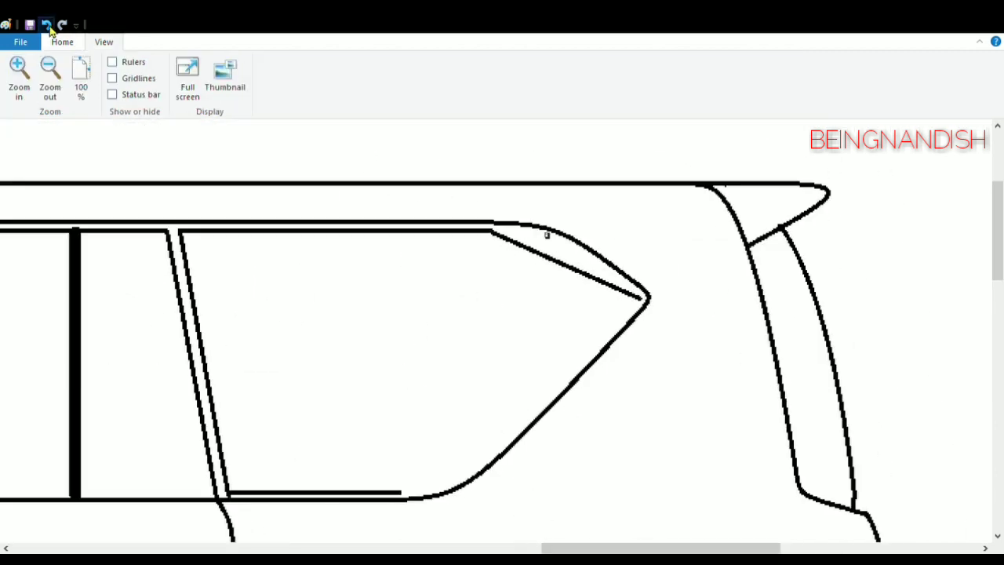
pyautogui.click(46, 25)
pyautogui.click(62, 41)
pyautogui.click(294, 63)
pyautogui.moveTo(492, 232); pyautogui.dragTo(640, 298)
pyautogui.moveTo(589, 268)
pyautogui.mouseDown()
pyautogui.moveTo(589, 255)
pyautogui.moveTo(559, 240)
pyautogui.mouseUp()
pyautogui.moveTo(639, 231); pyautogui.dragTo(635, 229)
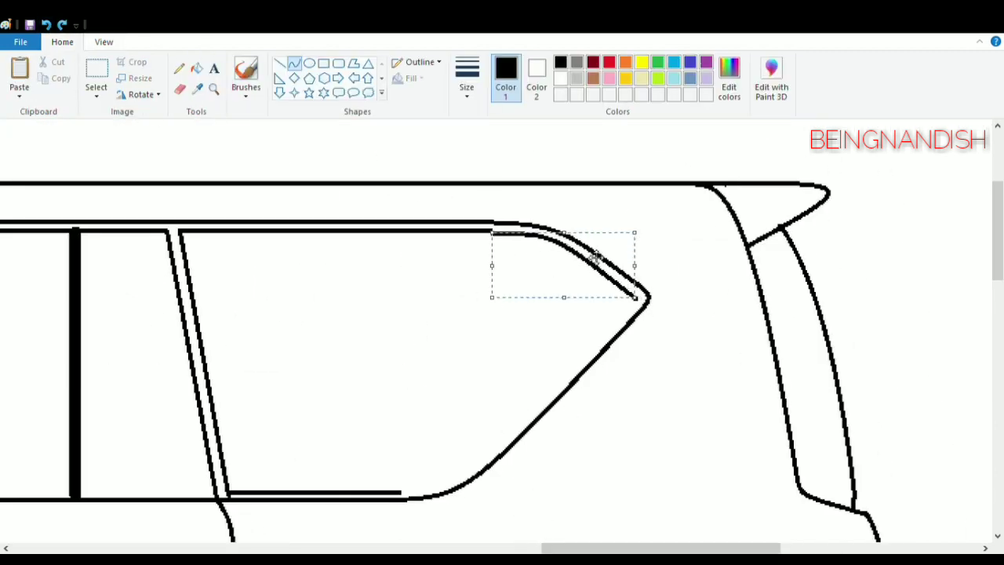
pyautogui.moveTo(563, 260); pyautogui.dragTo(561, 255)
pyautogui.moveTo(492, 295); pyautogui.dragTo(493, 299)
pyautogui.click(656, 298)
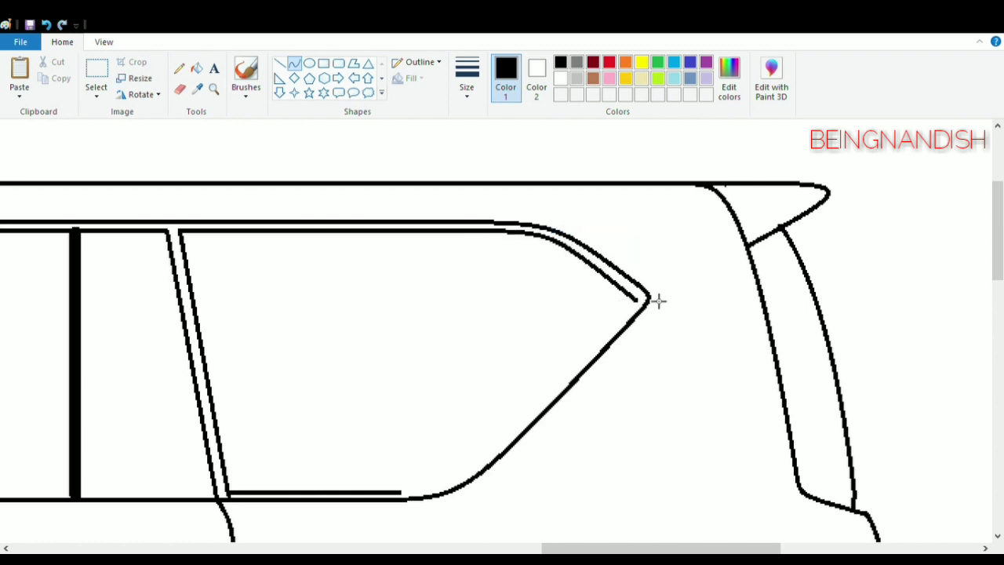
# Step: Complete the quarter window's inner outline around the rounded rear tip and along the slanted edge to the lower inner line
pyautogui.click(179, 89)
pyautogui.click(295, 64)
pyautogui.moveTo(627, 293)
pyautogui.mouseDown()
pyautogui.moveTo(584, 350)
pyautogui.moveTo(631, 304)
pyautogui.mouseUp()
pyautogui.click(280, 64)
pyautogui.moveTo(585, 348); pyautogui.dragTo(475, 468)
pyautogui.scroll(-3, 476, 467)
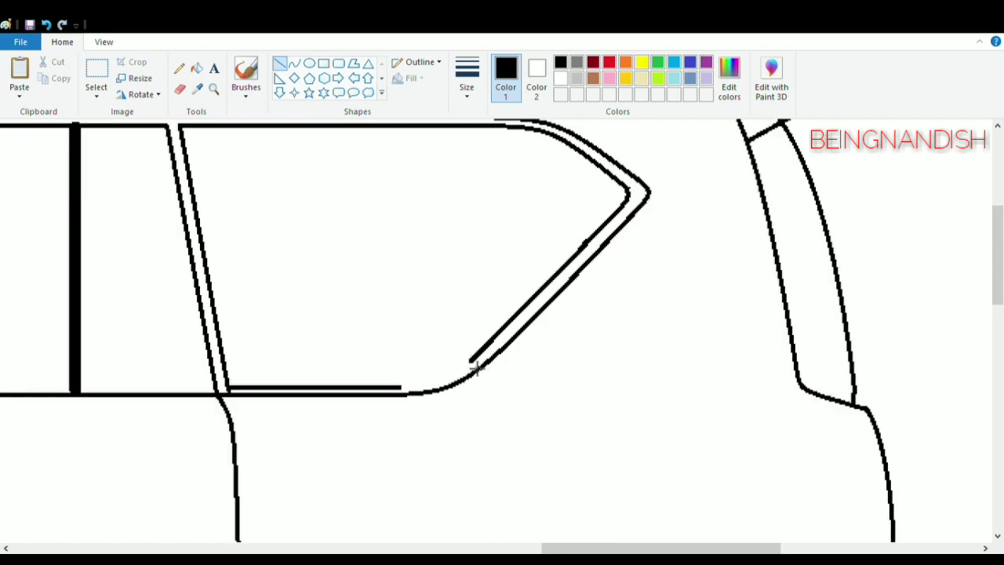
pyautogui.click(295, 64)
pyautogui.moveTo(475, 364); pyautogui.dragTo(404, 387)
pyautogui.moveTo(439, 376); pyautogui.dragTo(452, 388)
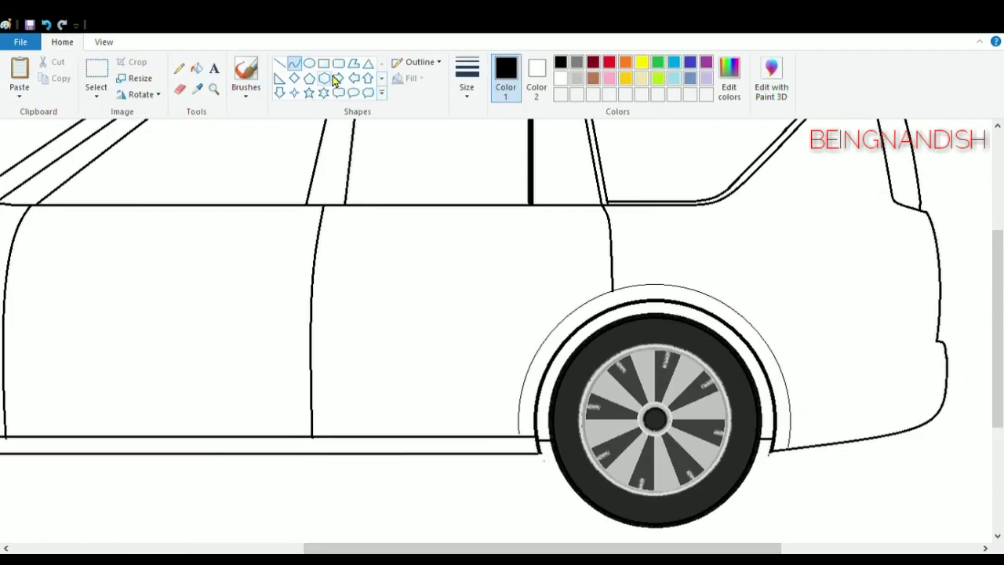
# Step: Draw a small rounded-rectangle fuel flap below the quarter window, above the rear wheel arch
pyautogui.click(338, 63)
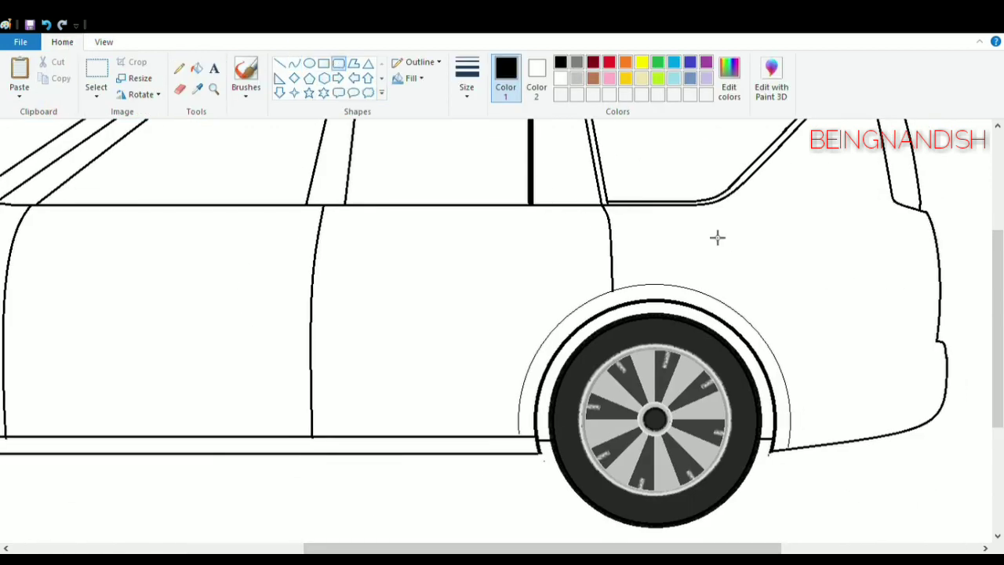
pyautogui.moveTo(713, 225); pyautogui.dragTo(769, 264)
pyautogui.click(502, 256)
# Step: Draw a thin curved crease line just below the hood edge, from the top of the headlight to the windshield base
pyautogui.scroll(1, 502, 256)
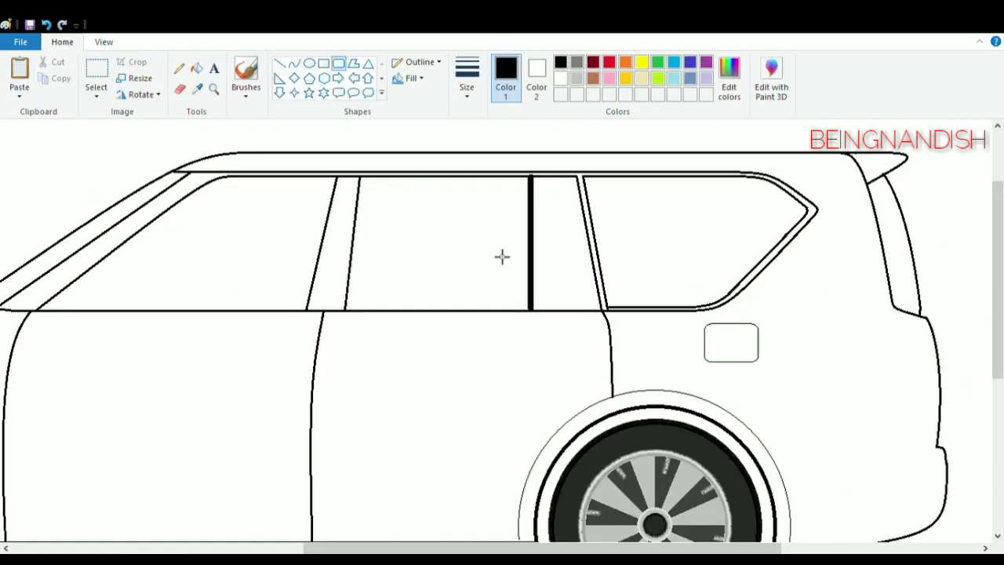
pyautogui.scroll(-1, 502, 256)
pyautogui.scroll(1, 502, 256)
pyautogui.scroll(-1, 502, 256)
pyautogui.moveTo(427, 549); pyautogui.dragTo(151, 552)
pyautogui.click(104, 41)
pyautogui.click(50, 78)
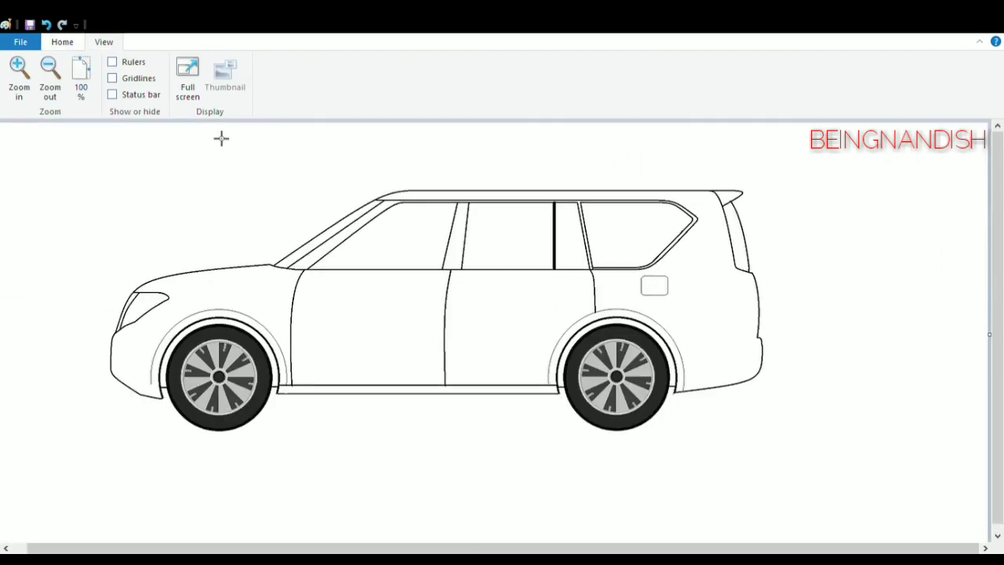
pyautogui.click(18, 77)
pyautogui.click(62, 41)
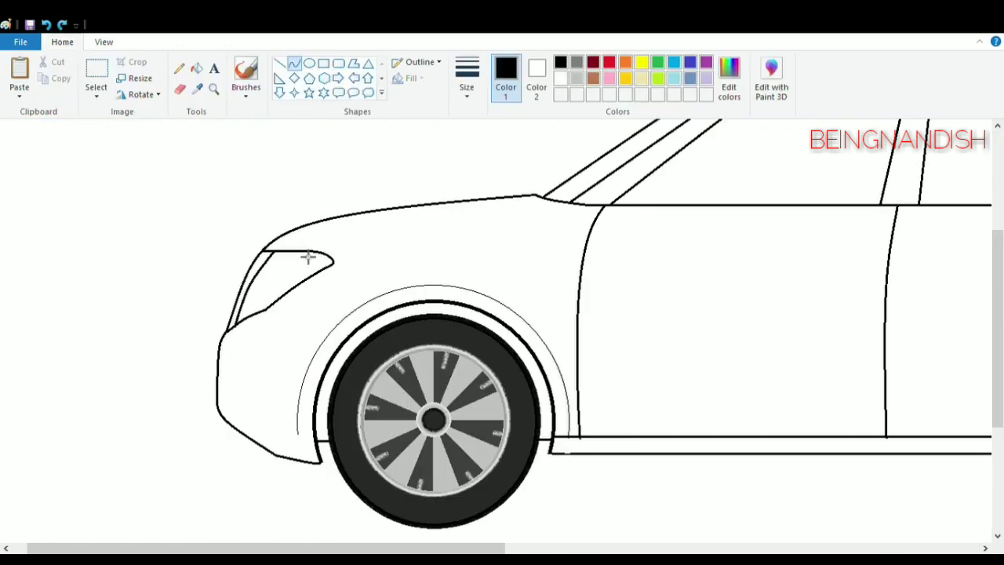
pyautogui.moveTo(302, 249); pyautogui.dragTo(531, 207)
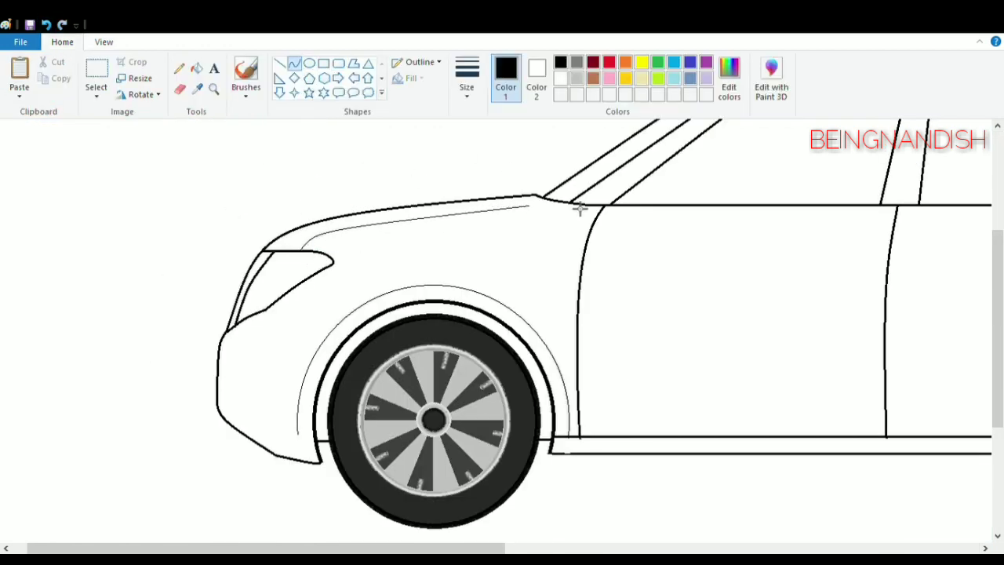
pyautogui.scroll(-3, 514, 173)
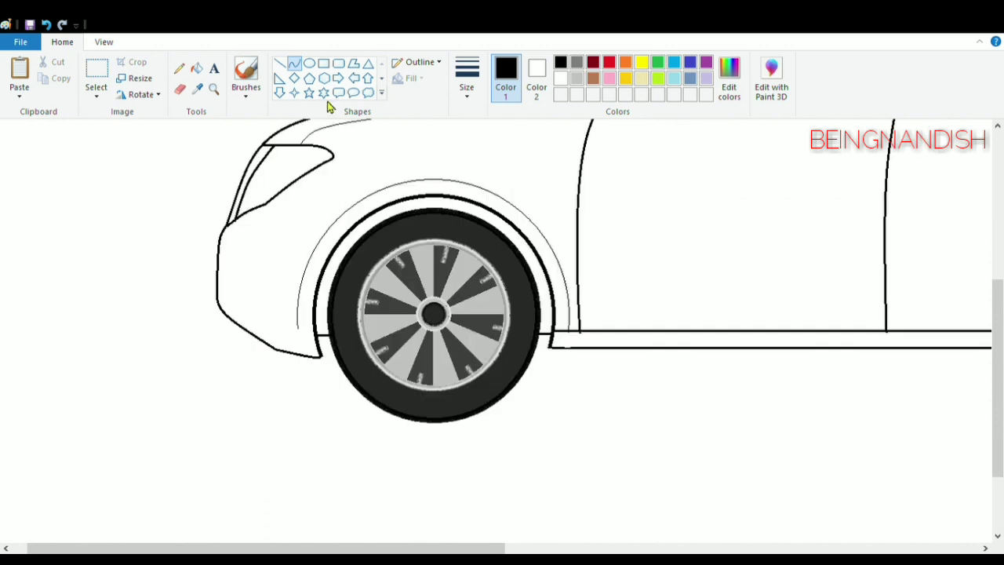
# Step: Draw a thin straight seam from the lower edge of the headlight to the front wheel arch
pyautogui.click(279, 62)
pyautogui.moveTo(352, 232); pyautogui.dragTo(350, 228)
pyautogui.scroll(3, 353, 196)
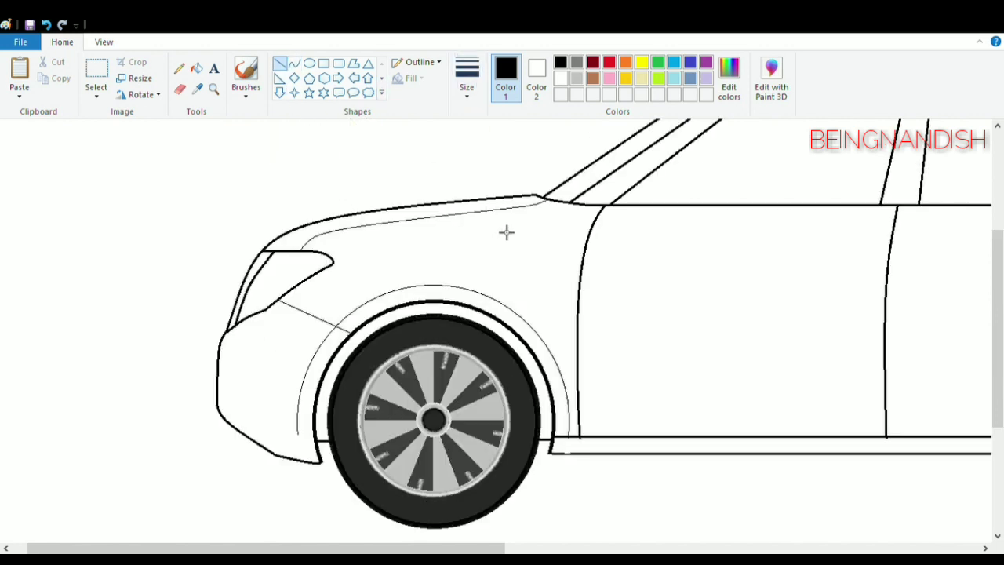
# Step: Draw a closed fender vent between the hood crease and the front door, with rounded upper corners and a slightly curved lower edge
pyautogui.click(103, 42)
pyautogui.click(19, 77)
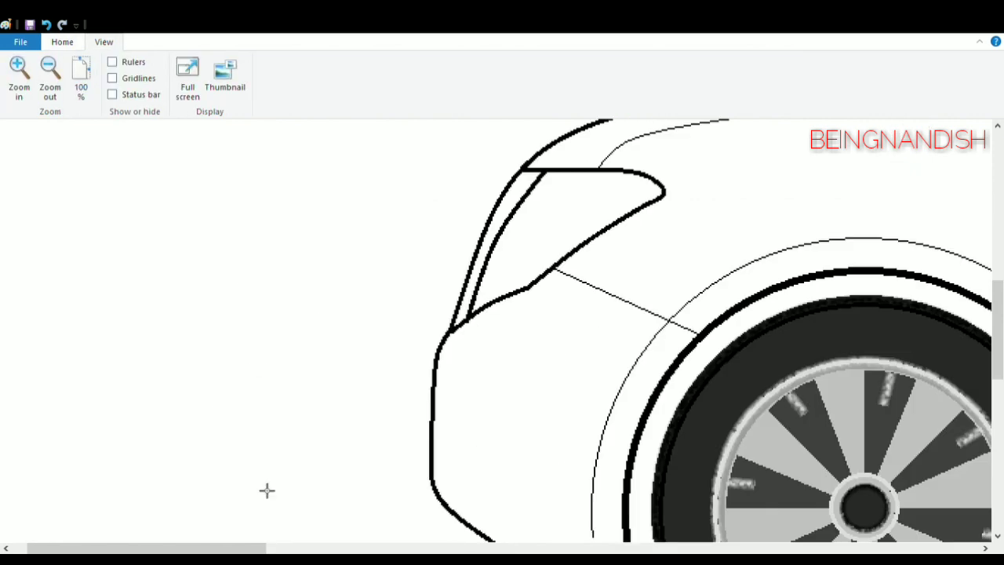
pyautogui.moveTo(82, 548)
pyautogui.mouseDown()
pyautogui.moveTo(293, 548)
pyautogui.moveTo(242, 548)
pyautogui.mouseUp()
pyautogui.click(45, 24)
pyautogui.moveTo(336, 225)
pyautogui.mouseDown()
pyautogui.moveTo(301, 242)
pyautogui.moveTo(303, 265)
pyautogui.moveTo(327, 232)
pyautogui.moveTo(306, 239)
pyautogui.mouseUp()
pyautogui.click(316, 259)
pyautogui.click(386, 245)
pyautogui.moveTo(496, 237)
pyautogui.mouseDown()
pyautogui.moveTo(460, 277)
pyautogui.moveTo(513, 233)
pyautogui.mouseUp()
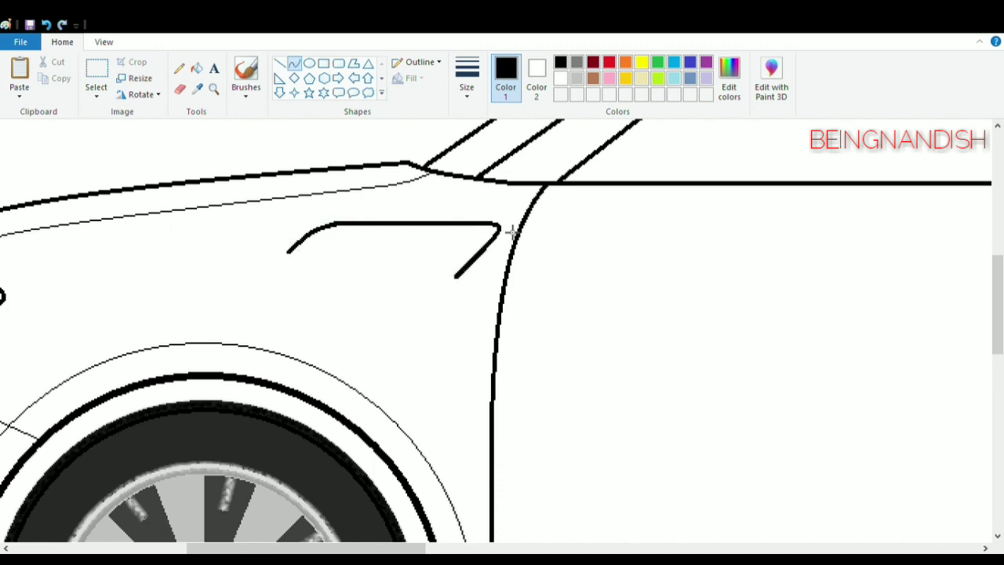
pyautogui.click(513, 233)
pyautogui.click(599, 247)
pyautogui.moveTo(288, 254); pyautogui.dragTo(463, 282)
pyautogui.moveTo(353, 269)
pyautogui.mouseDown()
pyautogui.moveTo(305, 267)
pyautogui.moveTo(379, 267)
pyautogui.mouseUp()
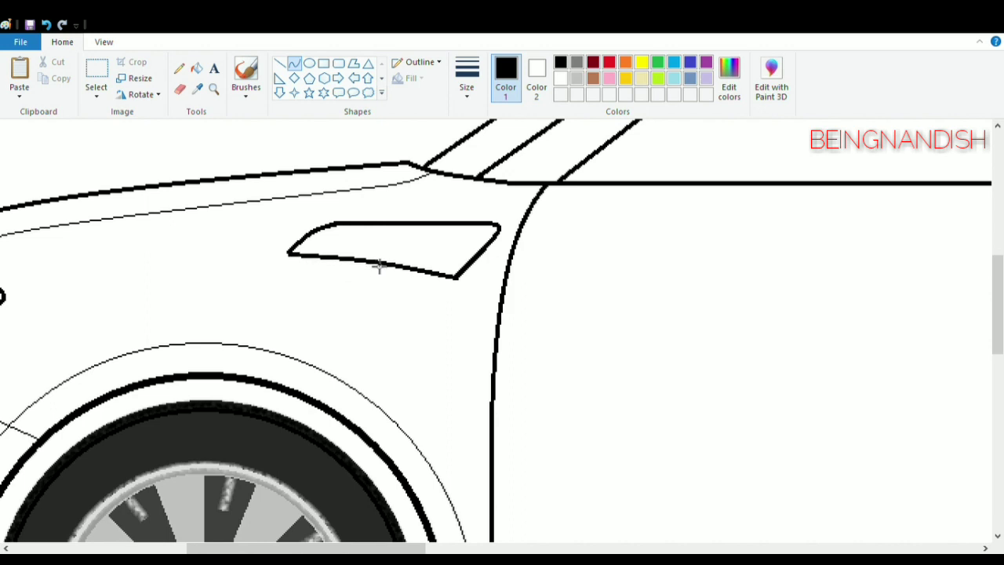
pyautogui.click(379, 267)
# Step: Move the fender vent slightly towards the front of the car and erase the stray mark left behind
pyautogui.click(102, 72)
pyautogui.moveTo(293, 235); pyautogui.dragTo(513, 294)
pyautogui.moveTo(439, 253); pyautogui.dragTo(433, 255)
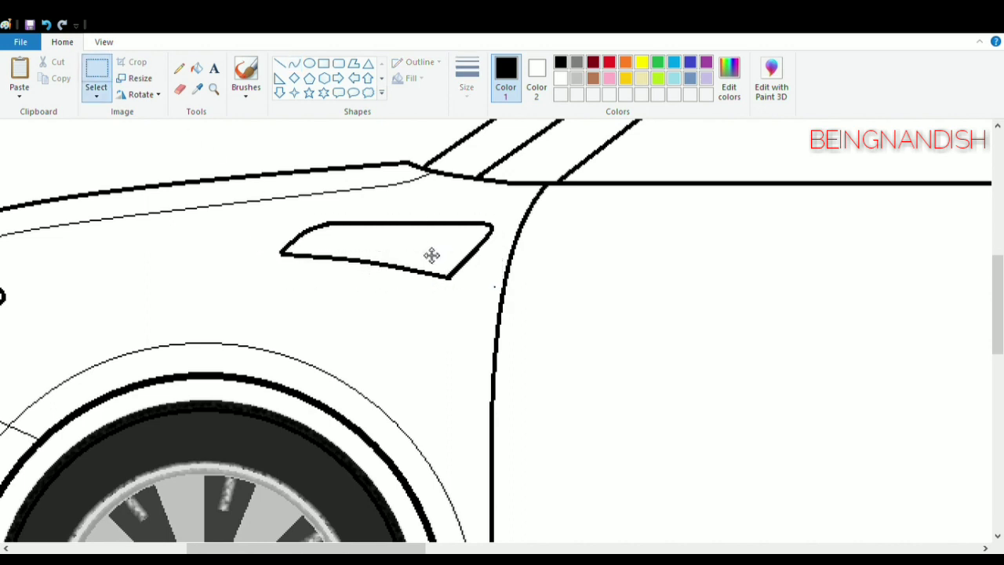
pyautogui.click(180, 89)
# Step: Draw a thick horizontal divider line across the inside of the fender vent, undoing the first slanted attempt
pyautogui.click(279, 66)
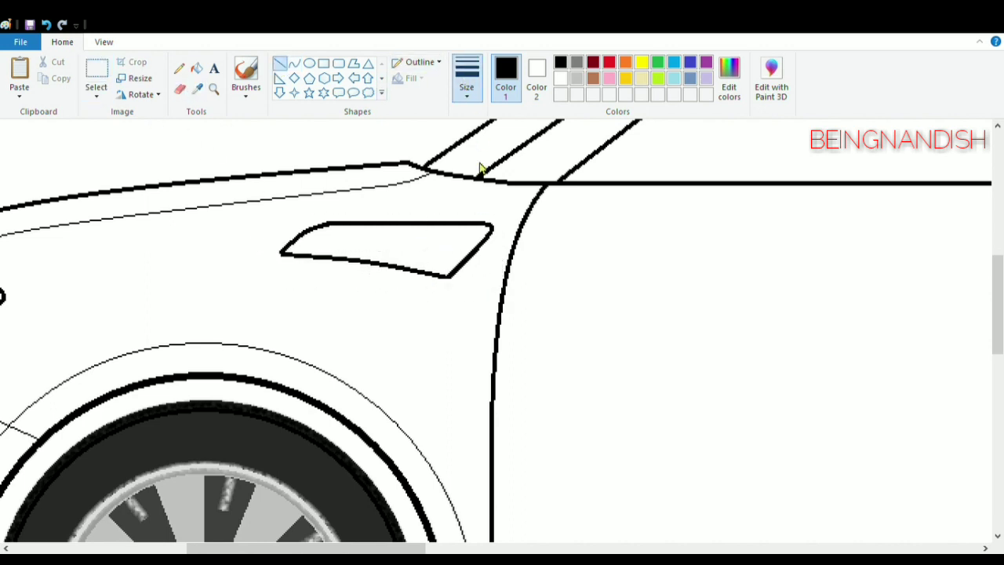
pyautogui.moveTo(303, 238)
pyautogui.mouseDown()
pyautogui.moveTo(480, 243)
pyautogui.moveTo(297, 240)
pyautogui.mouseUp()
pyautogui.hotkey('ctrl', 'z')
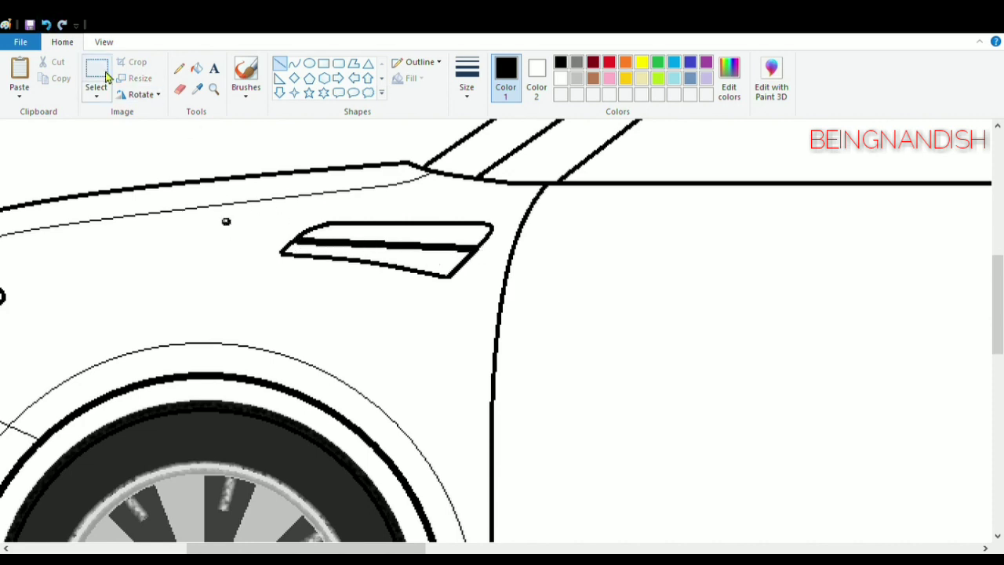
pyautogui.click(103, 42)
pyautogui.click(57, 80)
pyautogui.click(61, 83)
pyautogui.hotkey('ctrl', 'z')
pyautogui.scroll(1, 177, 186)
pyautogui.scroll(-1, 178, 186)
pyautogui.hscroll(2, 307, 510)
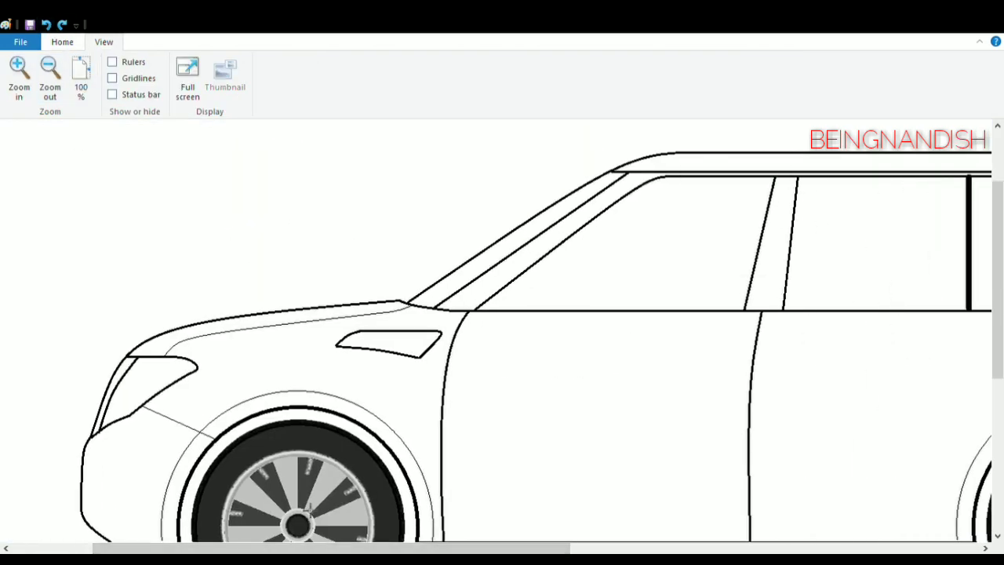
pyautogui.moveTo(346, 340); pyautogui.dragTo(409, 339)
# Step: Draw curves for the taillight's upper, rear and slanted lower edges, between the fuel flap and the rear body edge
pyautogui.scroll(-1, 480, 365)
pyautogui.scroll(-1, 204, 240)
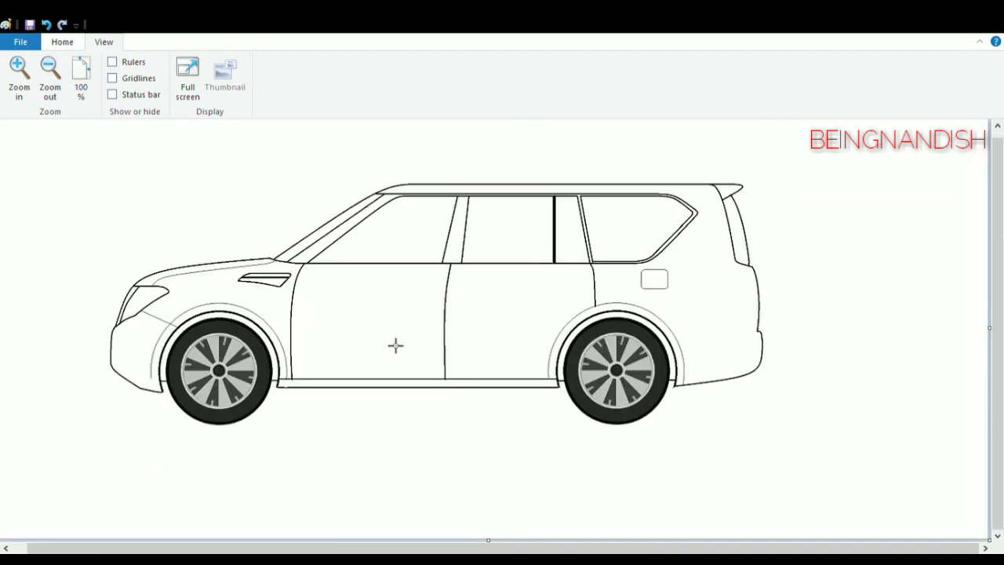
pyautogui.scroll(1, 469, 276)
pyautogui.hscroll(5, 469, 275)
pyautogui.click(69, 44)
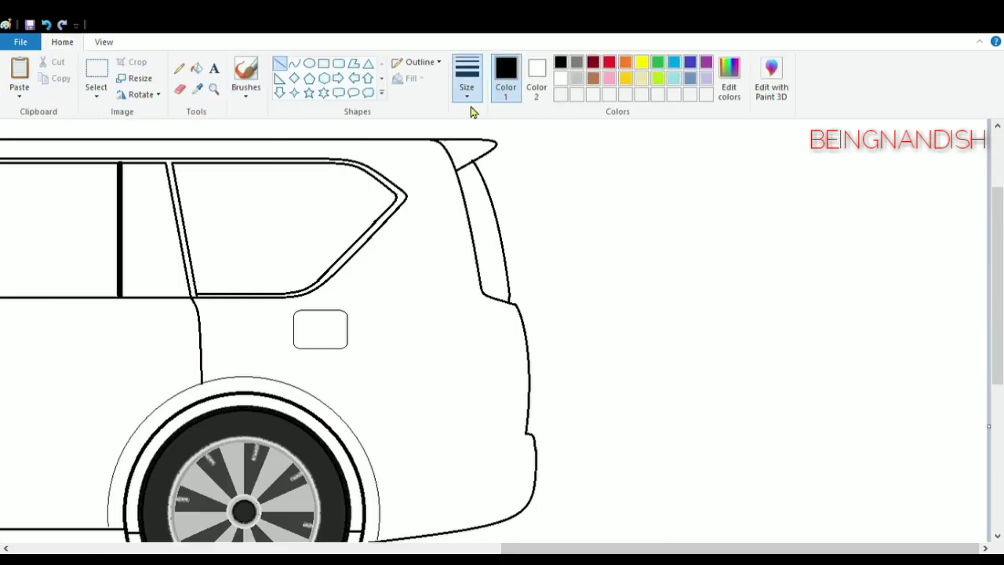
pyautogui.click(47, 25)
pyautogui.click(294, 62)
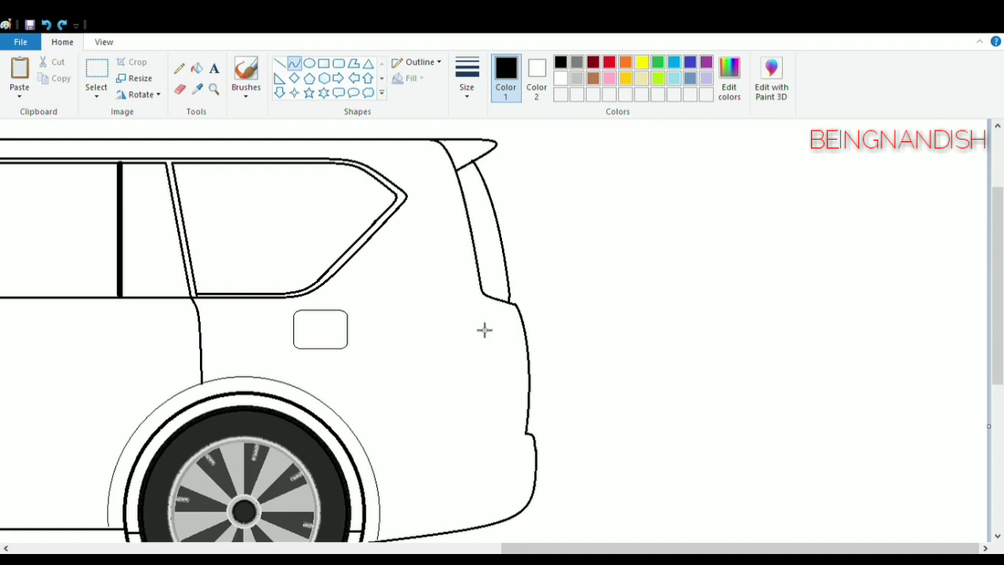
pyautogui.moveTo(526, 335); pyautogui.dragTo(524, 334)
pyautogui.moveTo(442, 343); pyautogui.dragTo(494, 366)
pyautogui.click(486, 359)
pyautogui.moveTo(519, 363); pyautogui.dragTo(492, 349)
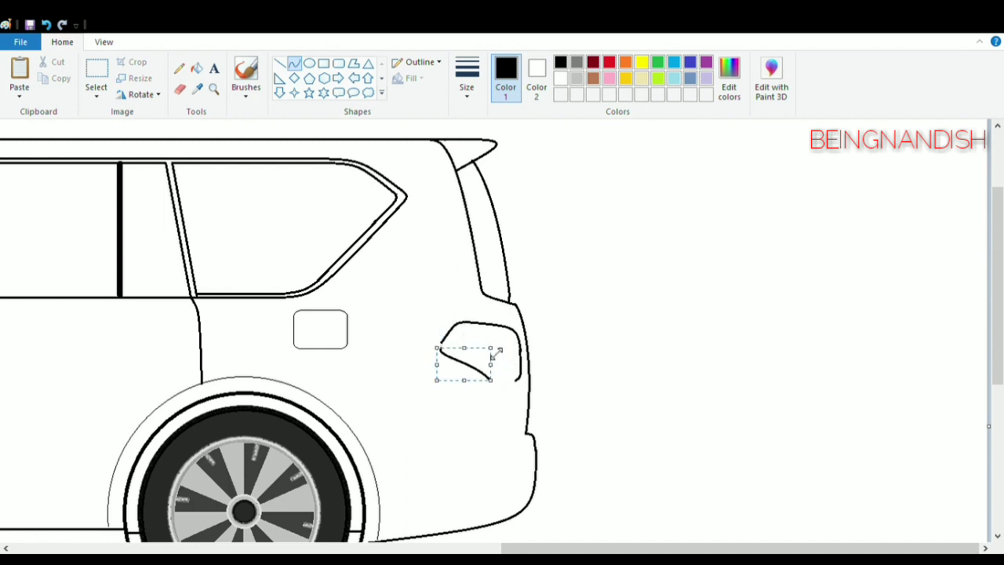
pyautogui.click(424, 303)
# Step: Redraw the taillight's rear edge as a straight line and join it to the lower edge with a rounded bottom corner
pyautogui.click(104, 41)
pyautogui.click(19, 77)
pyautogui.click(18, 77)
pyautogui.click(50, 77)
pyautogui.moveTo(547, 549); pyautogui.dragTo(653, 552)
pyautogui.click(62, 42)
pyautogui.click(180, 89)
pyautogui.click(279, 63)
pyautogui.moveTo(589, 256); pyautogui.dragTo(589, 312)
pyautogui.click(294, 63)
pyautogui.moveTo(531, 323); pyautogui.dragTo(588, 314)
pyautogui.moveTo(582, 318); pyautogui.dragTo(590, 332)
pyautogui.click(572, 363)
# Step: Close the taillight's front corner and draw a curved vertical divider inside its rear part
pyautogui.click(179, 90)
pyautogui.click(294, 64)
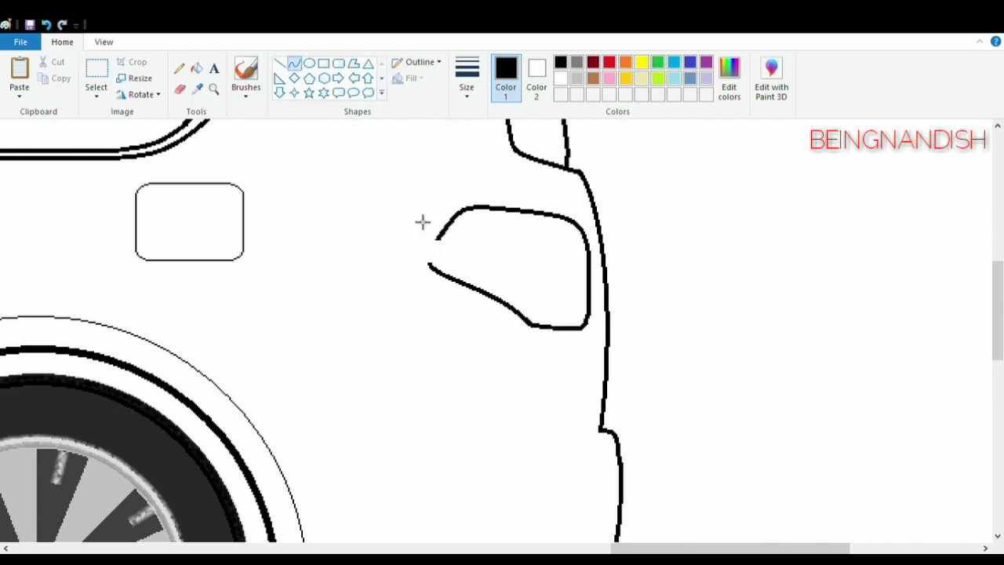
pyautogui.moveTo(556, 216); pyautogui.dragTo(554, 329)
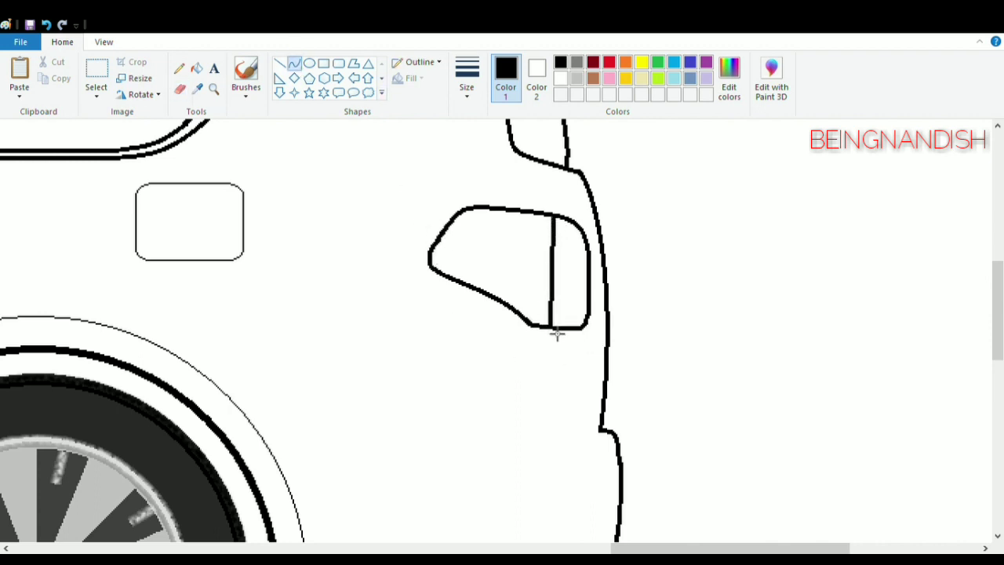
pyautogui.moveTo(551, 267); pyautogui.dragTo(521, 247)
# Step: Draw a thin bumper seam from the rear wheel arch that bends up to the taillight's lower corner
pyautogui.scroll(-3, 506, 225)
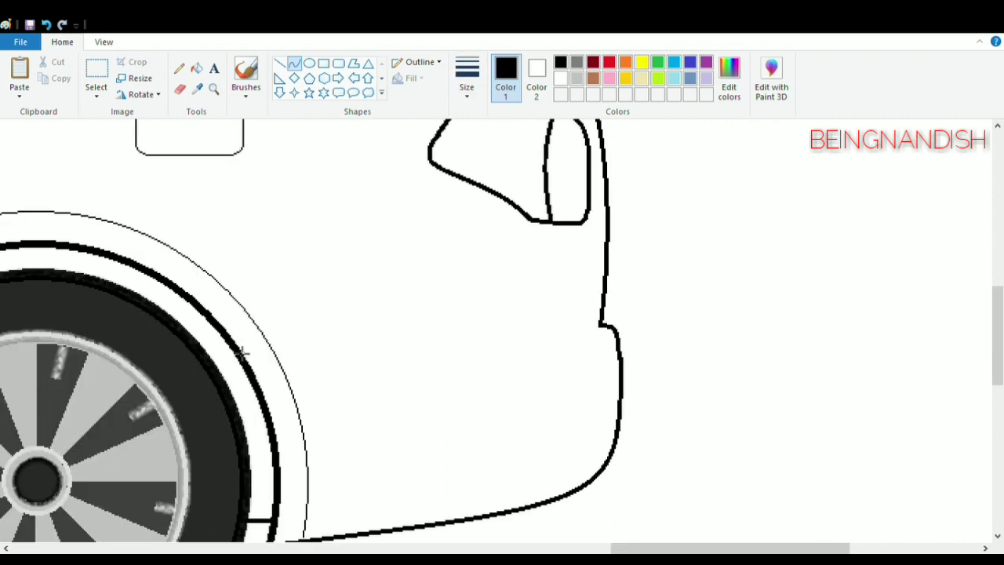
pyautogui.moveTo(244, 351)
pyautogui.mouseDown()
pyautogui.moveTo(489, 306)
pyautogui.moveTo(546, 233)
pyautogui.moveTo(533, 223)
pyautogui.mouseUp()
pyautogui.moveTo(517, 274); pyautogui.dragTo(514, 286)
# Step: Draw a leaf-shaped bumper lamp in the lower rear corner from curves that follow the bumper edge
pyautogui.scroll(-3, 448, 249)
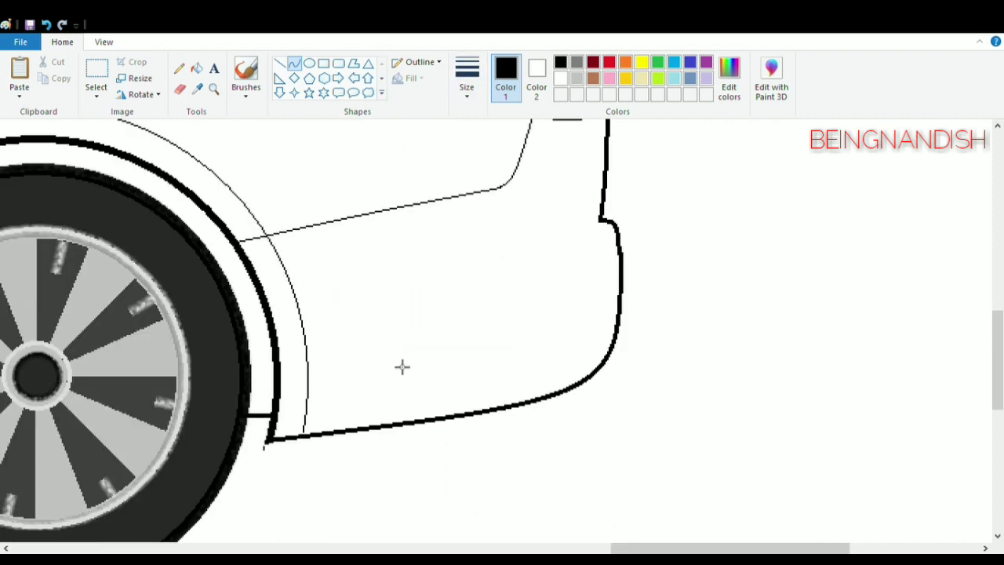
pyautogui.moveTo(600, 313); pyautogui.dragTo(538, 375)
pyautogui.moveTo(549, 318); pyautogui.dragTo(560, 330)
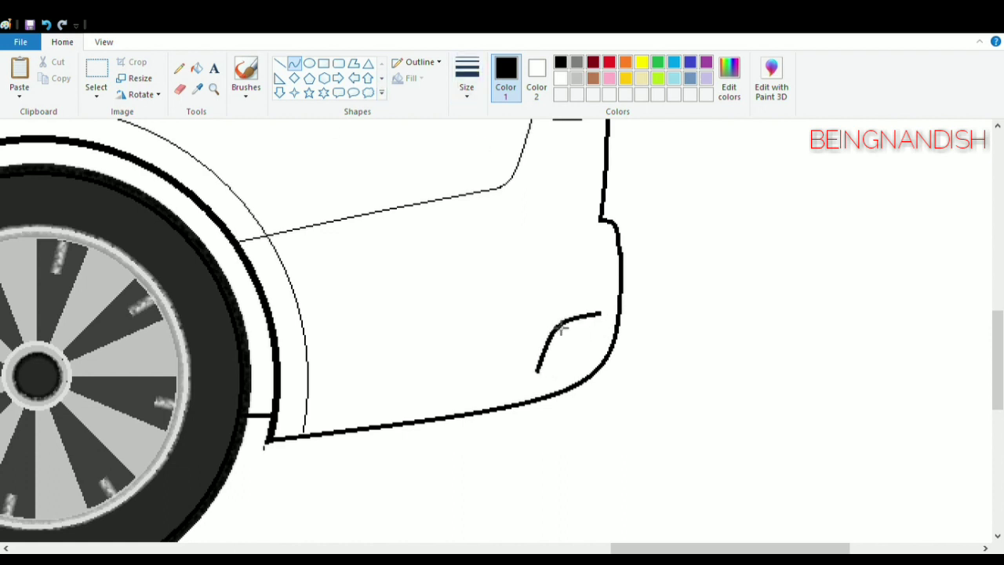
pyautogui.moveTo(564, 372); pyautogui.dragTo(564, 380)
pyautogui.moveTo(600, 312); pyautogui.dragTo(590, 358)
pyautogui.moveTo(609, 322)
pyautogui.mouseDown()
pyautogui.moveTo(615, 334)
pyautogui.moveTo(601, 360)
pyautogui.mouseUp()
pyautogui.moveTo(590, 359); pyautogui.dragTo(532, 375)
pyautogui.moveTo(572, 379); pyautogui.dragTo(584, 382)
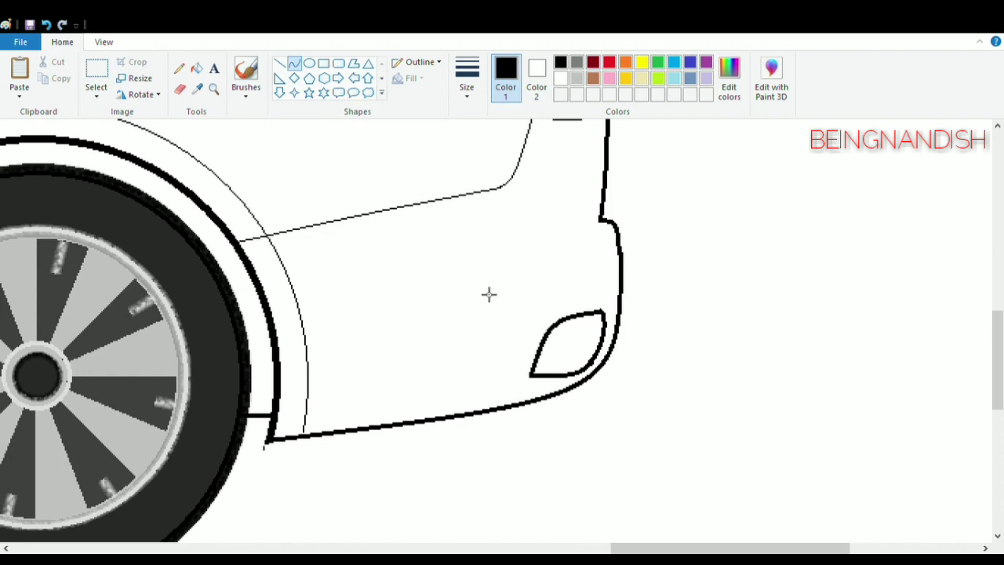
# Step: Draw a curved divider inside the rear bumper lamp, from its top edge to its bottom edge
pyautogui.moveTo(593, 348); pyautogui.dragTo(577, 377)
pyautogui.moveTo(588, 345); pyautogui.dragTo(597, 352)
pyautogui.click(574, 283)
# Step: Draw the side mirror's curved upper and rear edges over the windshield pillar, just above the front door line
pyautogui.click(105, 45)
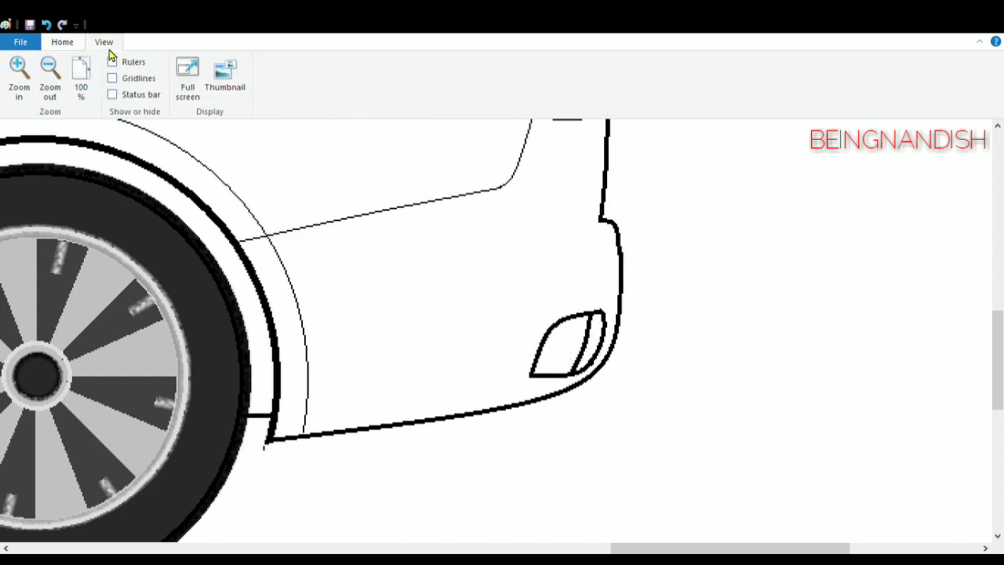
pyautogui.click(51, 91)
pyautogui.click(50, 90)
pyautogui.click(50, 90)
pyautogui.click(81, 86)
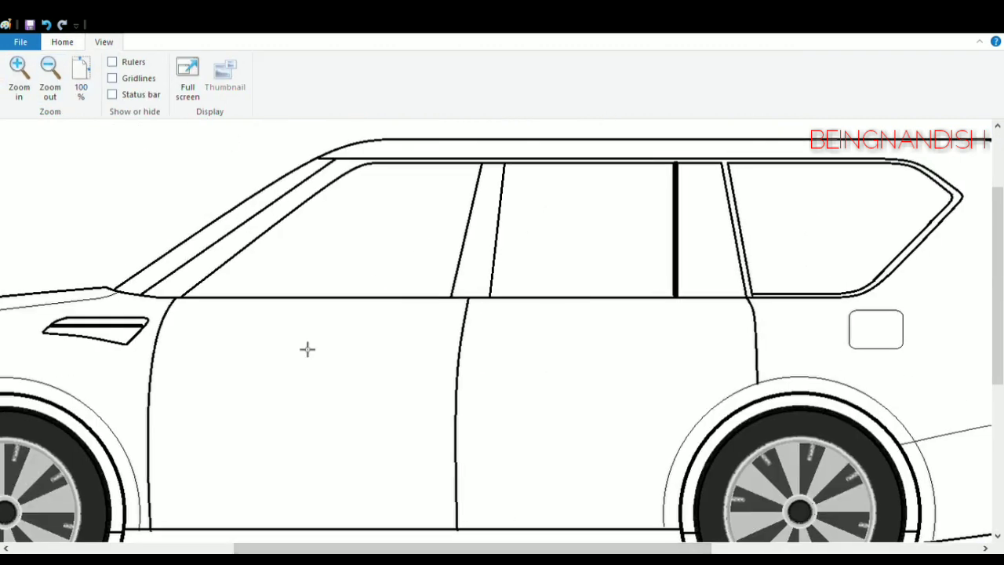
pyautogui.click(19, 75)
pyautogui.moveTo(416, 314); pyautogui.dragTo(552, 248)
pyautogui.moveTo(494, 274)
pyautogui.mouseDown()
pyautogui.moveTo(478, 256)
pyautogui.moveTo(543, 343)
pyautogui.moveTo(524, 353)
pyautogui.mouseUp()
pyautogui.click(535, 253)
pyautogui.moveTo(549, 328); pyautogui.dragTo(550, 311)
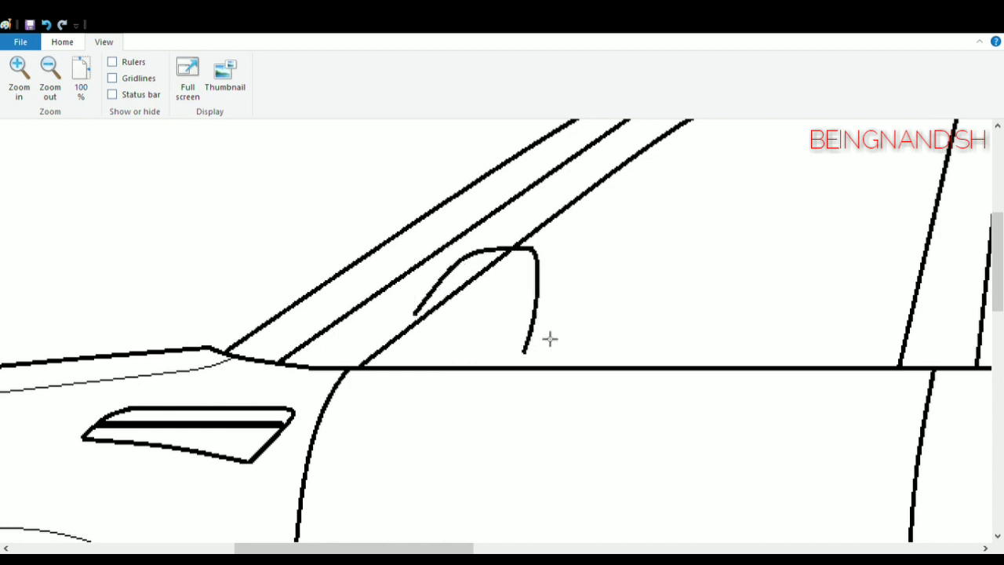
# Step: Close the side mirror outline with a flat lower edge and rounded front and bottom corners
pyautogui.moveTo(524, 353); pyautogui.dragTo(456, 361)
pyautogui.click(519, 364)
pyautogui.click(518, 364)
pyautogui.moveTo(416, 314); pyautogui.dragTo(412, 320)
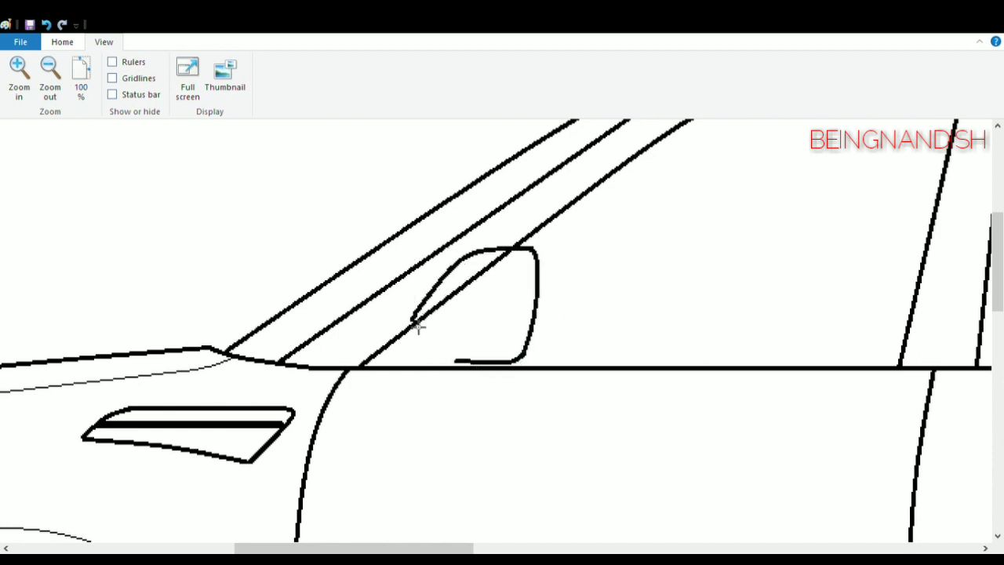
pyautogui.click(388, 303)
pyautogui.moveTo(409, 355); pyautogui.dragTo(456, 361)
pyautogui.click(448, 368)
pyautogui.click(399, 311)
# Step: Erase the part of the window pillar line that runs through the side mirror
pyautogui.click(62, 42)
pyautogui.click(180, 90)
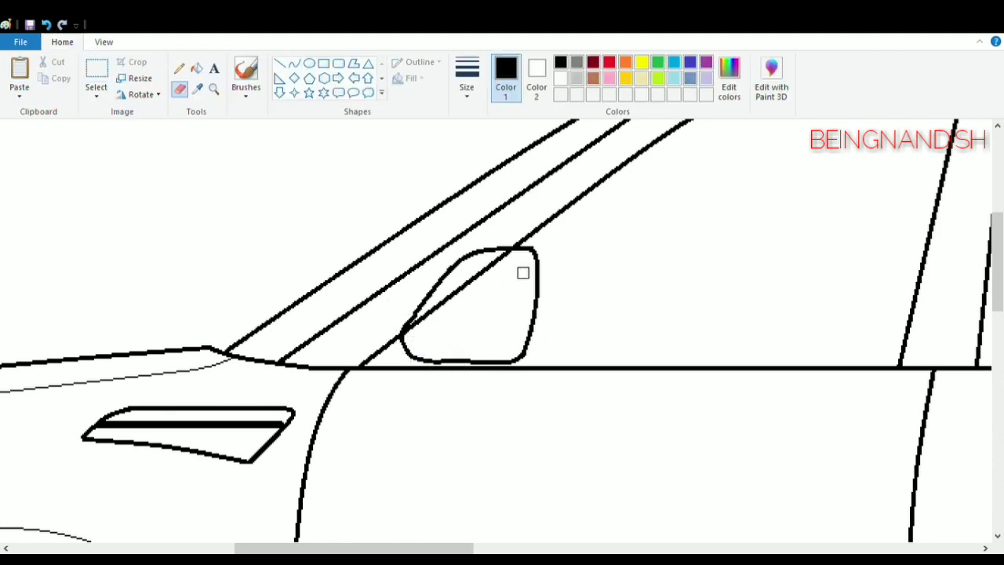
pyautogui.moveTo(505, 259); pyautogui.dragTo(419, 326)
# Step: Try to draw a straight line across the lower part of the side mirror
pyautogui.click(279, 63)
pyautogui.moveTo(463, 359)
pyautogui.mouseDown()
pyautogui.moveTo(437, 361)
pyautogui.moveTo(530, 328)
pyautogui.mouseUp()
pyautogui.hotkey('ctrl', 'z')
# Step: Draw two curved lines across the lower half of the side mirror to outline its turn signal
pyautogui.click(294, 63)
pyautogui.doubleClick(463, 331)
pyautogui.click(560, 330)
pyautogui.moveTo(447, 335); pyautogui.dragTo(535, 306)
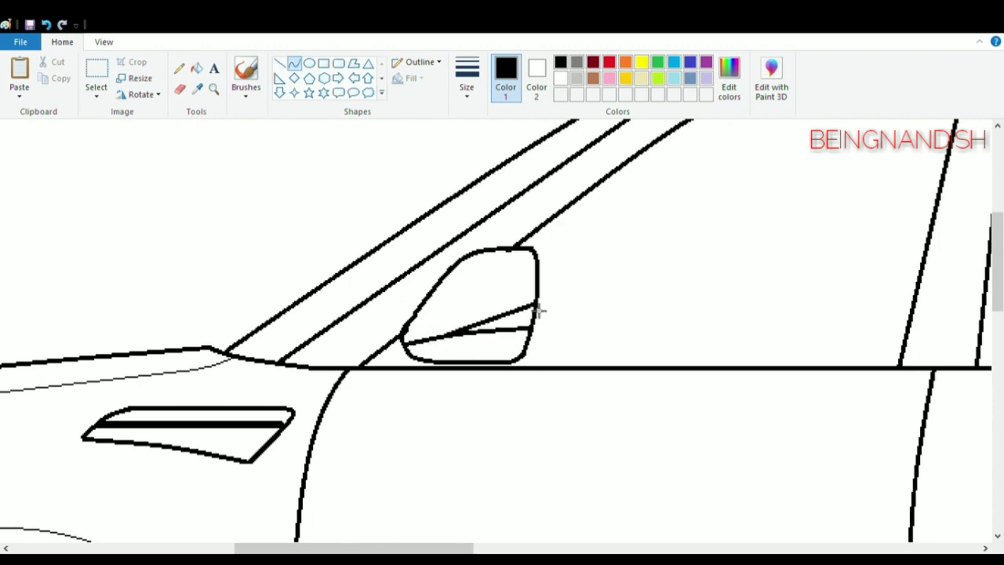
pyautogui.click(472, 313)
pyautogui.click(471, 317)
# Step: Try to connect the side mirror's underside to the door line with a short straight line
pyautogui.click(280, 62)
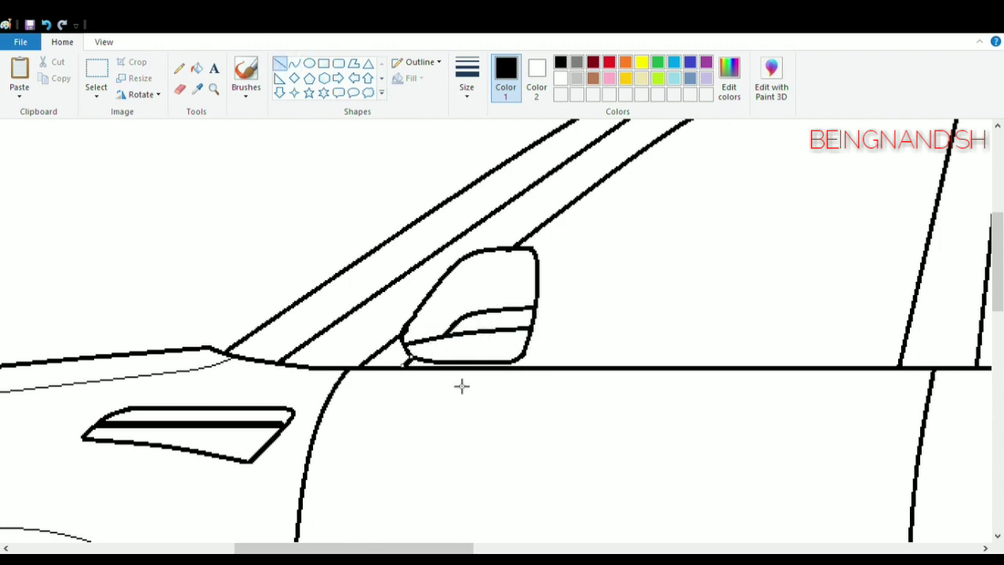
pyautogui.click(103, 41)
pyautogui.click(49, 78)
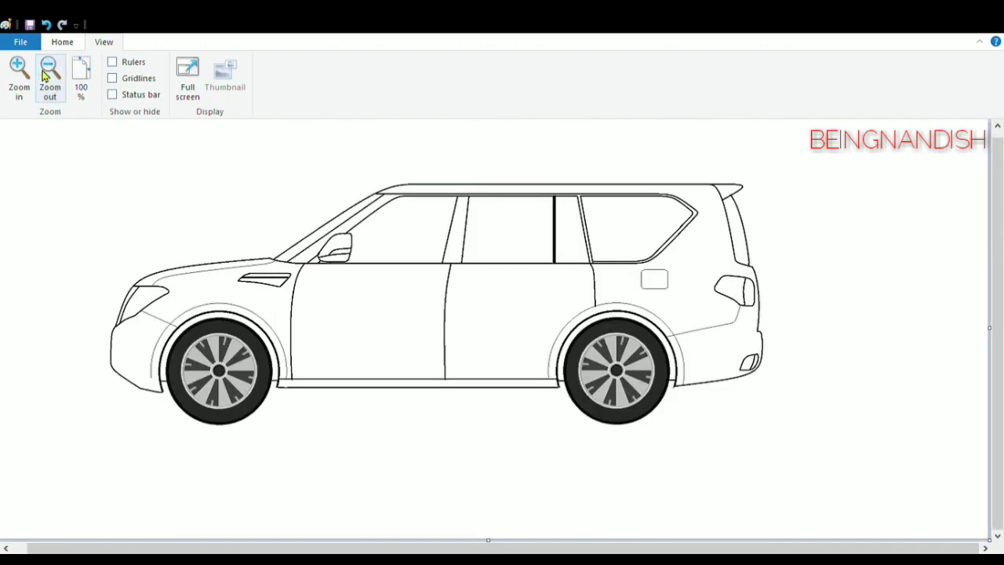
pyautogui.click(46, 24)
# Step: Erase the side mirror's sharp upper rear corner and redraw it as a rounded curve
pyautogui.click(18, 77)
pyautogui.click(19, 77)
pyautogui.scroll(-3, 197, 330)
pyautogui.moveTo(197, 548); pyautogui.dragTo(420, 548)
pyautogui.click(62, 42)
pyautogui.click(179, 91)
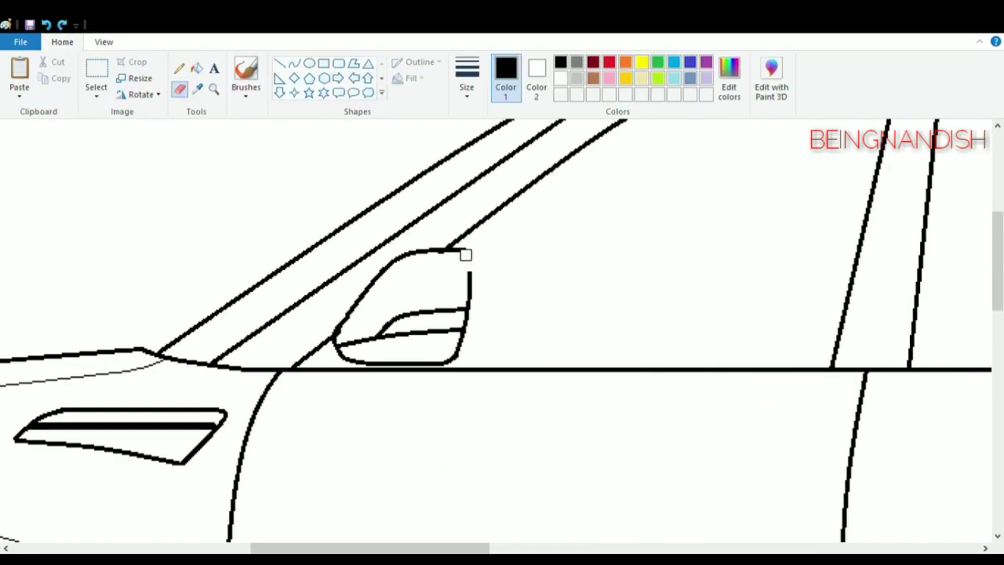
pyautogui.moveTo(466, 255)
pyautogui.mouseDown()
pyautogui.moveTo(390, 271)
pyautogui.moveTo(471, 276)
pyautogui.moveTo(454, 272)
pyautogui.moveTo(472, 261)
pyautogui.mouseUp()
pyautogui.click(294, 63)
# Step: Draw a front door handle from two adjoining rounded rectangles with a tapered curved tip at its front end
pyautogui.click(280, 63)
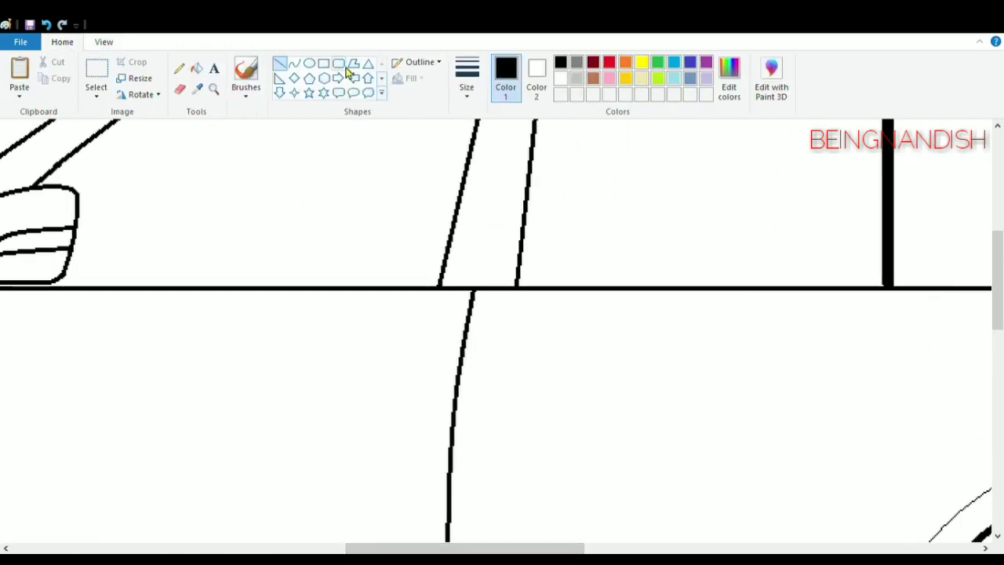
pyautogui.click(342, 64)
pyautogui.moveTo(315, 342); pyautogui.dragTo(449, 361)
pyautogui.click(294, 63)
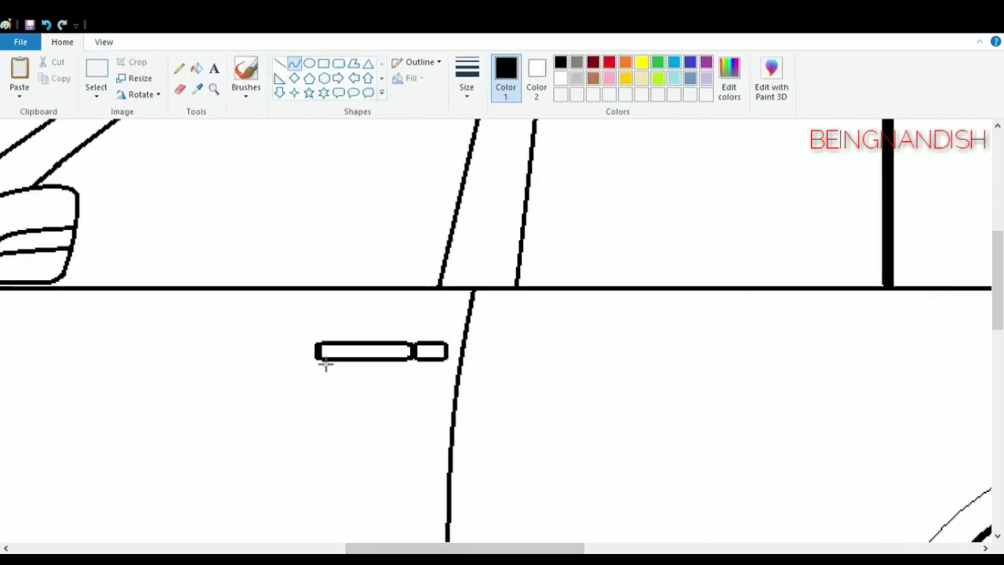
# Step: Shift the door handle slightly toward the car's front and draw a thin oval recess around its grip
pyautogui.click(97, 76)
pyautogui.moveTo(267, 323); pyautogui.dragTo(451, 376)
pyautogui.moveTo(402, 320); pyautogui.dragTo(376, 322)
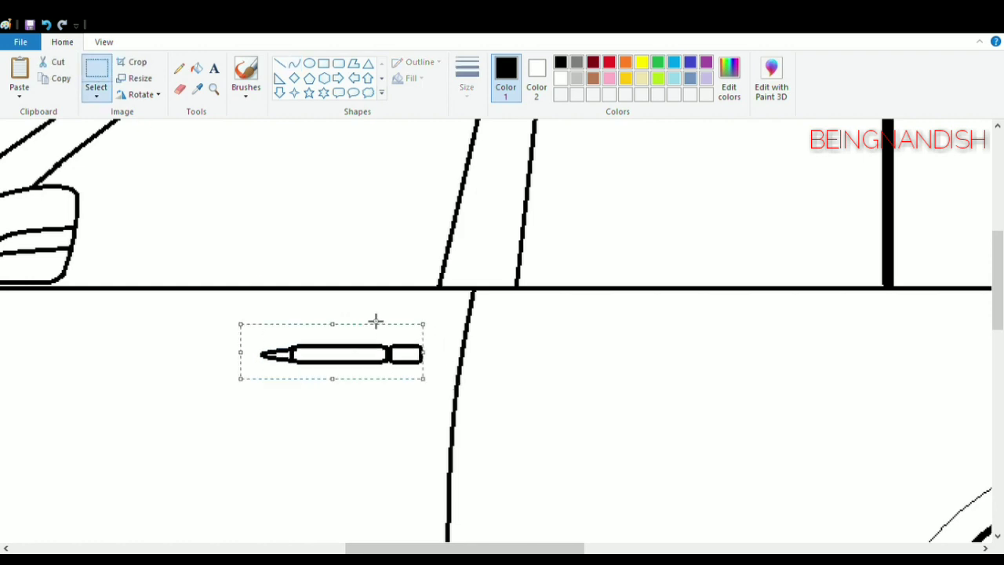
pyautogui.click(309, 64)
pyautogui.moveTo(295, 324); pyautogui.dragTo(391, 383)
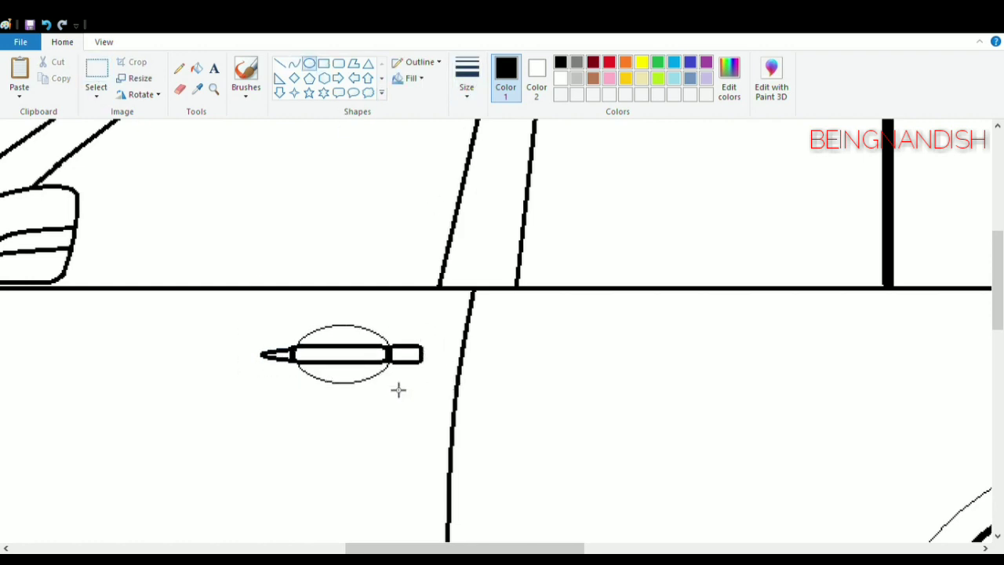
# Step: Erase the handle's pointed front tip and close the blunt end with a short straight line
pyautogui.click(103, 42)
pyautogui.click(49, 78)
pyautogui.moveTo(399, 548); pyautogui.dragTo(305, 548)
pyautogui.scroll(3, 236, 314)
pyautogui.click(62, 41)
pyautogui.click(179, 90)
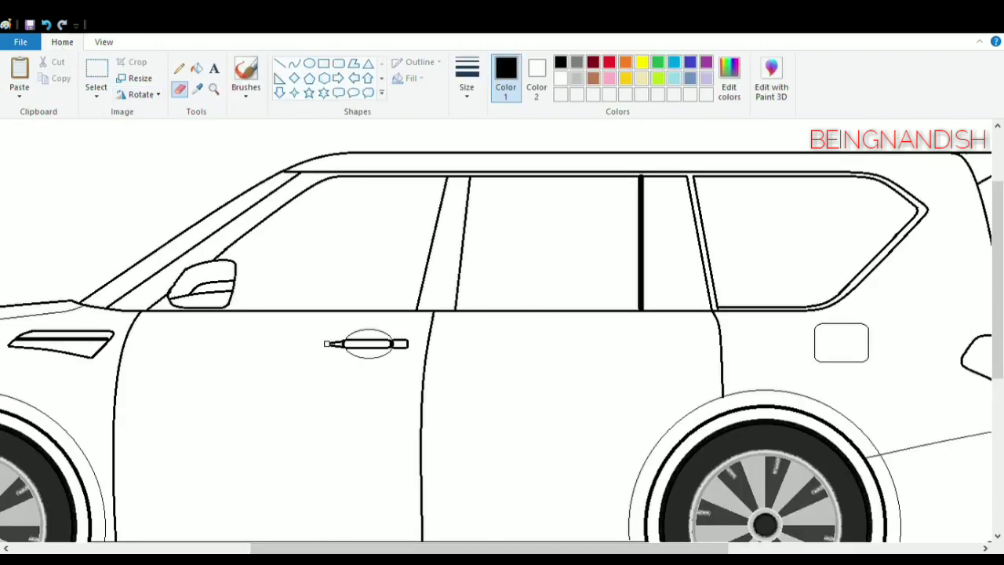
pyautogui.click(104, 41)
pyautogui.click(17, 79)
pyautogui.scroll(-3, 235, 314)
pyautogui.click(62, 42)
pyautogui.click(280, 64)
pyautogui.moveTo(392, 547); pyautogui.dragTo(462, 547)
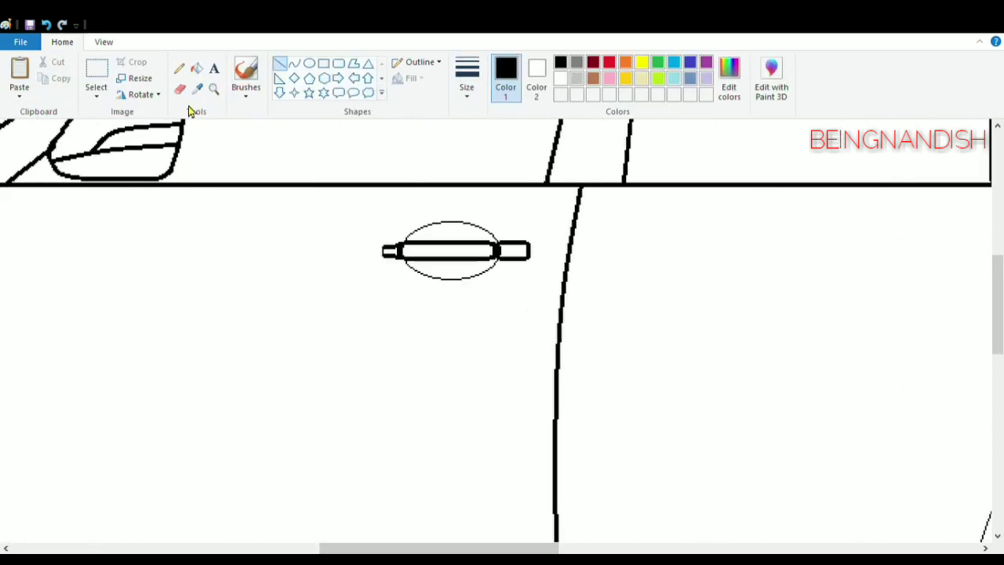
# Step: Copy the front door handle with its oval recess and place the duplicate on the rear door
pyautogui.click(97, 76)
pyautogui.moveTo(370, 204); pyautogui.dragTo(540, 292)
pyautogui.click(104, 42)
pyautogui.click(50, 79)
pyautogui.click(49, 78)
pyautogui.hotkey('ctrl', 'v')
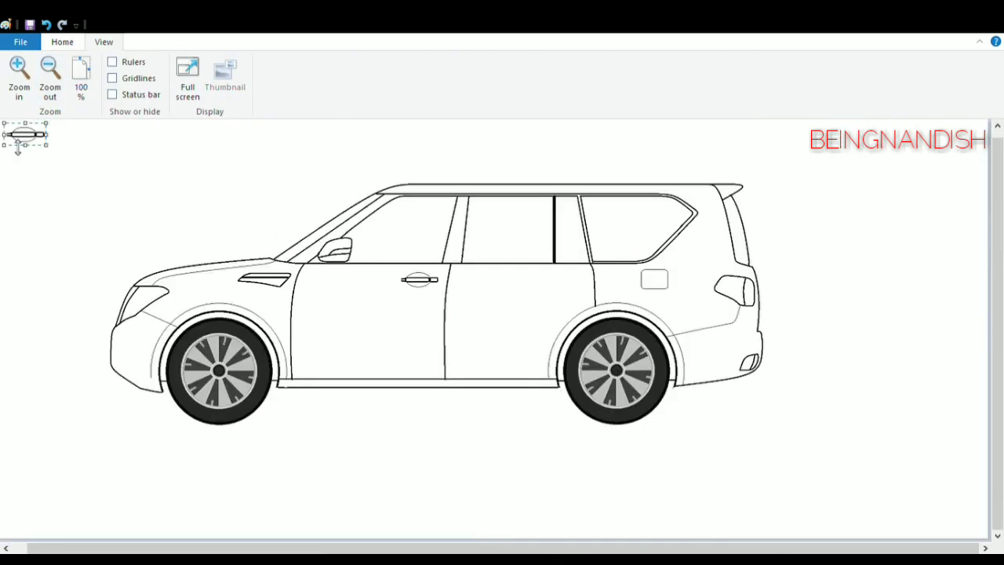
pyautogui.moveTo(31, 138); pyautogui.dragTo(570, 287)
pyautogui.click(300, 232)
# Step: Draw a small upright oval fog light with an inner curve near the front edge of the bumper
pyautogui.click(19, 77)
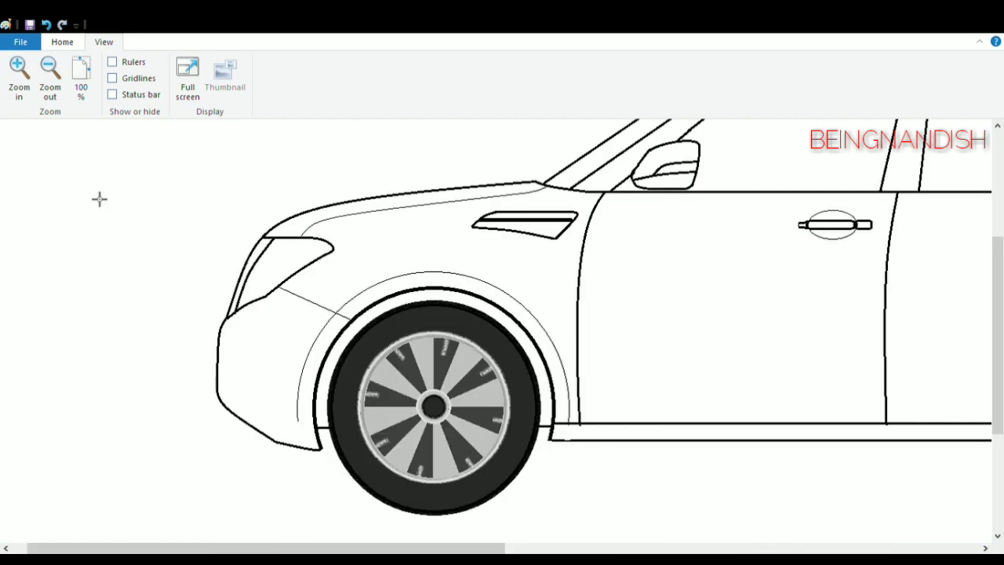
pyautogui.click(62, 41)
pyautogui.click(309, 63)
pyautogui.moveTo(224, 362); pyautogui.dragTo(242, 391)
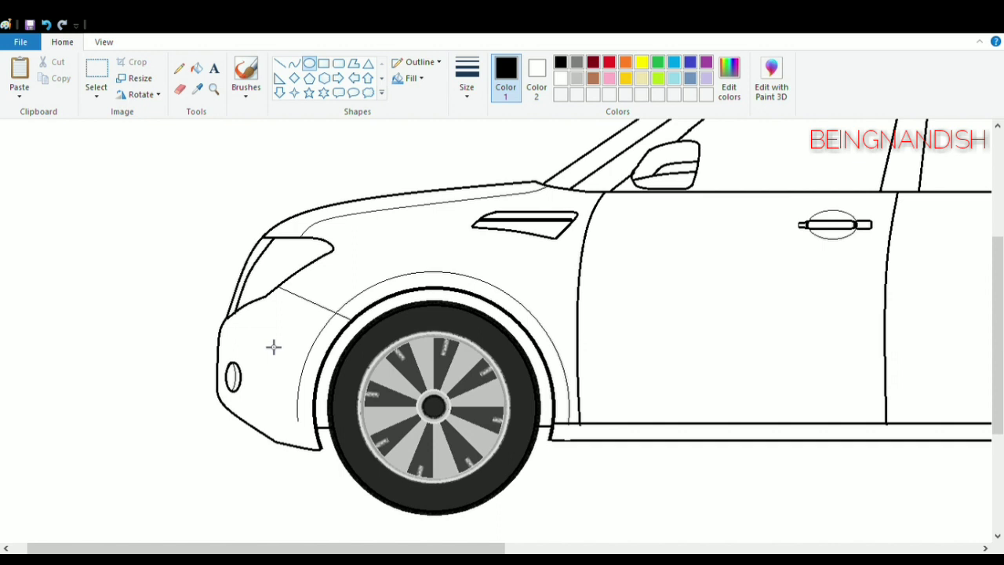
# Step: Erase the grille's front outline and redraw it as a smooth curve from the hood tip to the bumper
pyautogui.click(103, 42)
pyautogui.click(19, 69)
pyautogui.click(62, 42)
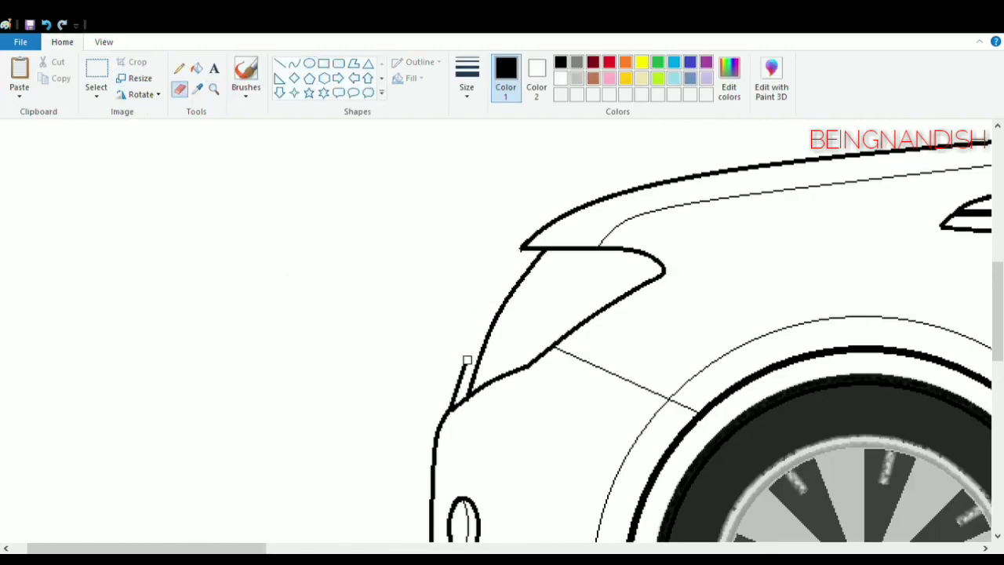
pyautogui.click(293, 64)
pyautogui.moveTo(524, 250); pyautogui.dragTo(446, 404)
pyautogui.moveTo(471, 330)
pyautogui.mouseDown()
pyautogui.moveTo(465, 320)
pyautogui.moveTo(473, 336)
pyautogui.mouseUp()
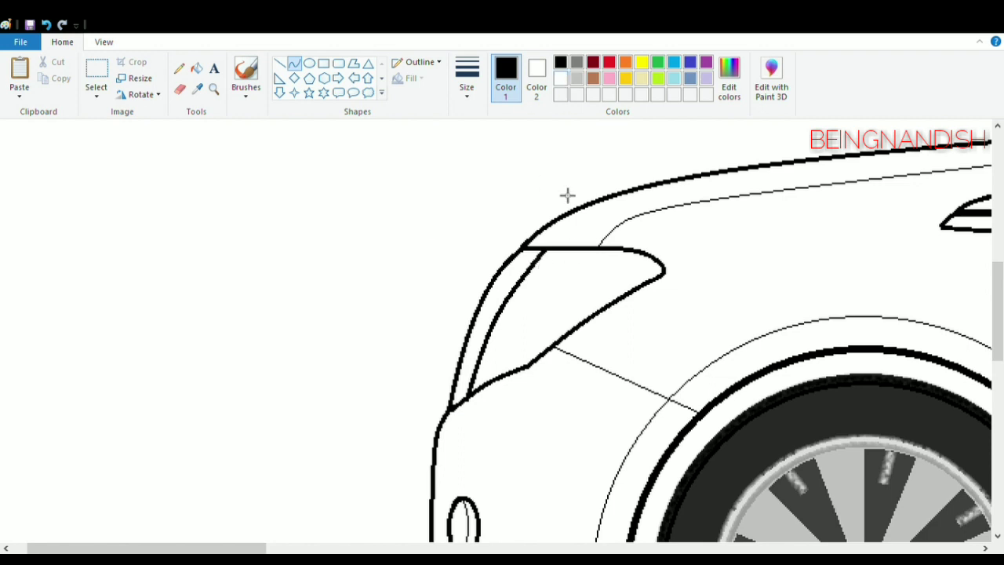
pyautogui.moveTo(541, 251); pyautogui.dragTo(472, 397)
pyautogui.moveTo(496, 336)
pyautogui.mouseDown()
pyautogui.moveTo(511, 291)
pyautogui.moveTo(507, 301)
pyautogui.mouseUp()
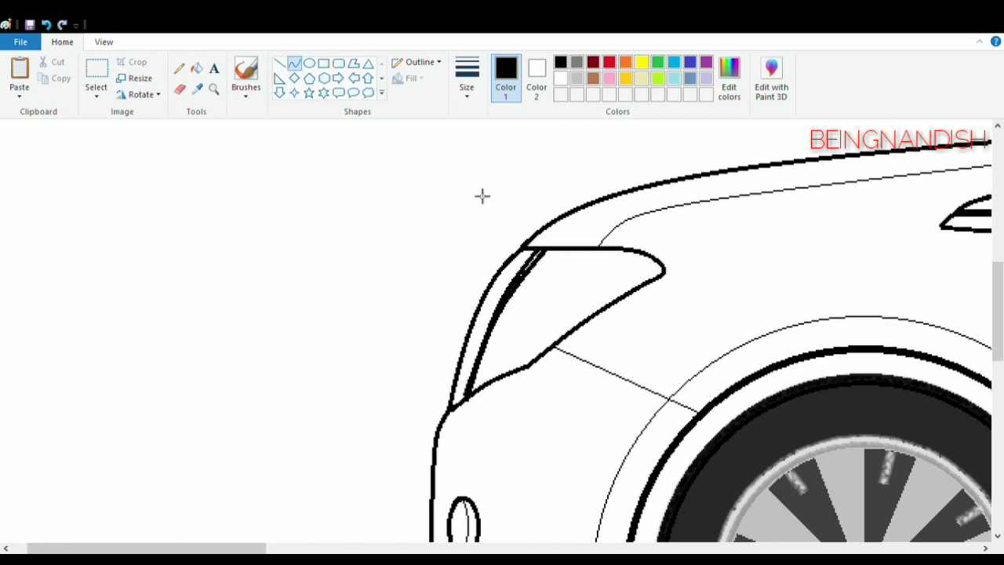
pyautogui.click(46, 25)
# Step: Draw a thicker black curve along the headlight's front edge to separate it from the grille
pyautogui.click(467, 79)
pyautogui.click(489, 174)
pyautogui.moveTo(541, 253)
pyautogui.mouseDown()
pyautogui.moveTo(466, 388)
pyautogui.moveTo(469, 404)
pyautogui.mouseUp()
pyautogui.moveTo(510, 318)
pyautogui.mouseDown()
pyautogui.moveTo(511, 291)
pyautogui.moveTo(503, 310)
pyautogui.mouseUp()
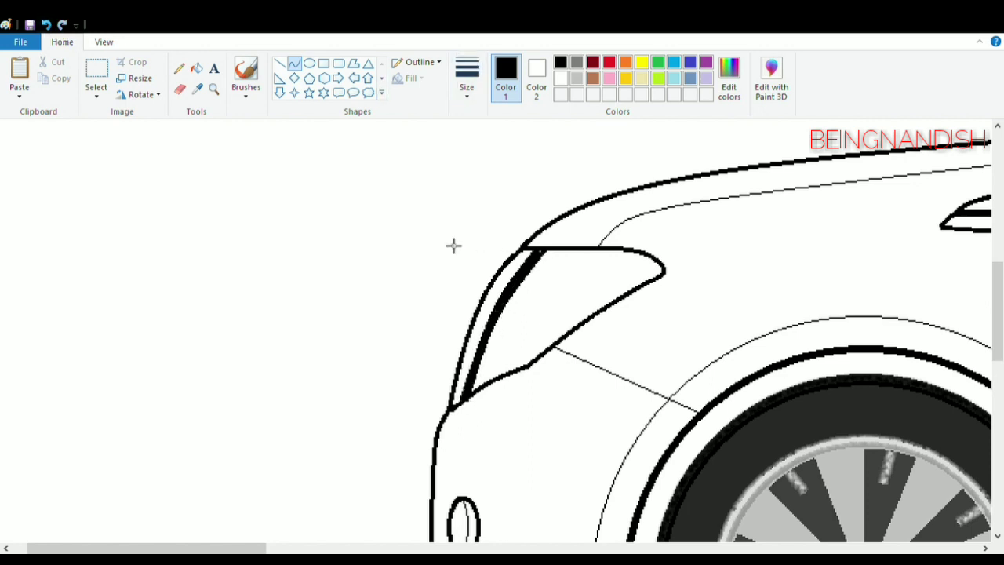
# Step: Fill the windshield strip with medium gray at 100% zoom
pyautogui.click(104, 41)
pyautogui.click(81, 70)
pyautogui.click(62, 42)
pyautogui.click(197, 68)
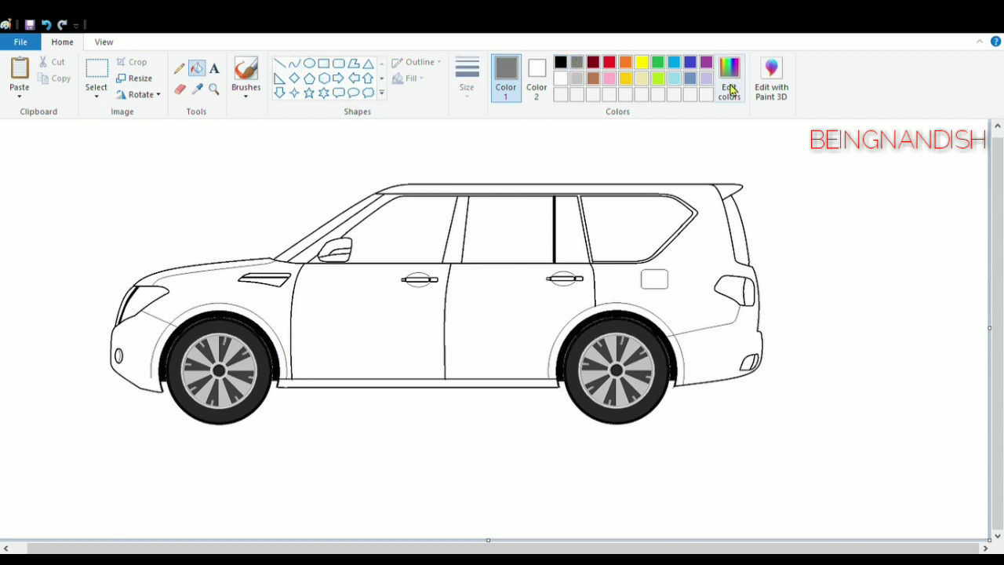
pyautogui.click(369, 206)
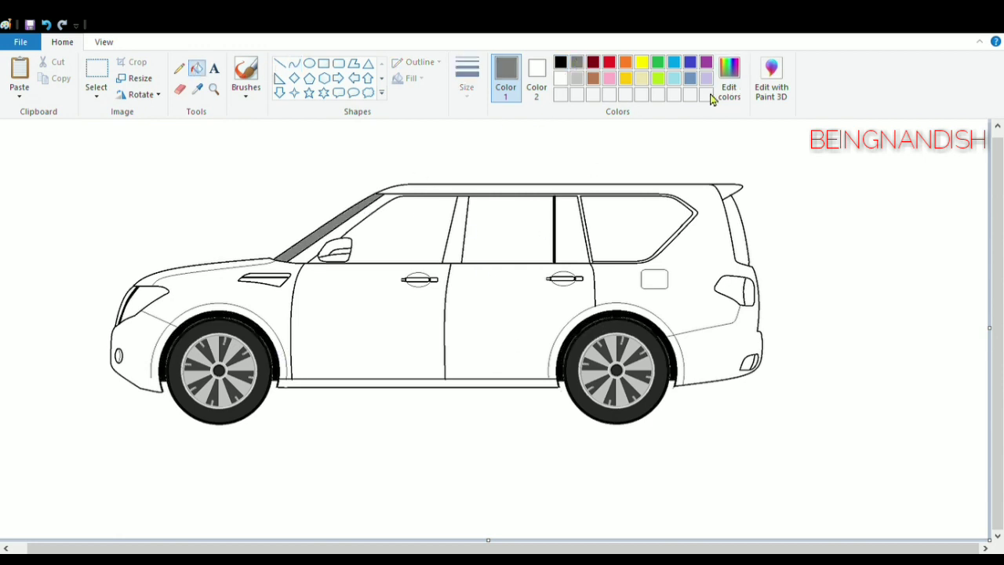
# Step: Fill the rear glass, all side windows and the fender vent with a custom dark gray
pyautogui.click(746, 246)
pyautogui.click(616, 228)
pyautogui.click(510, 232)
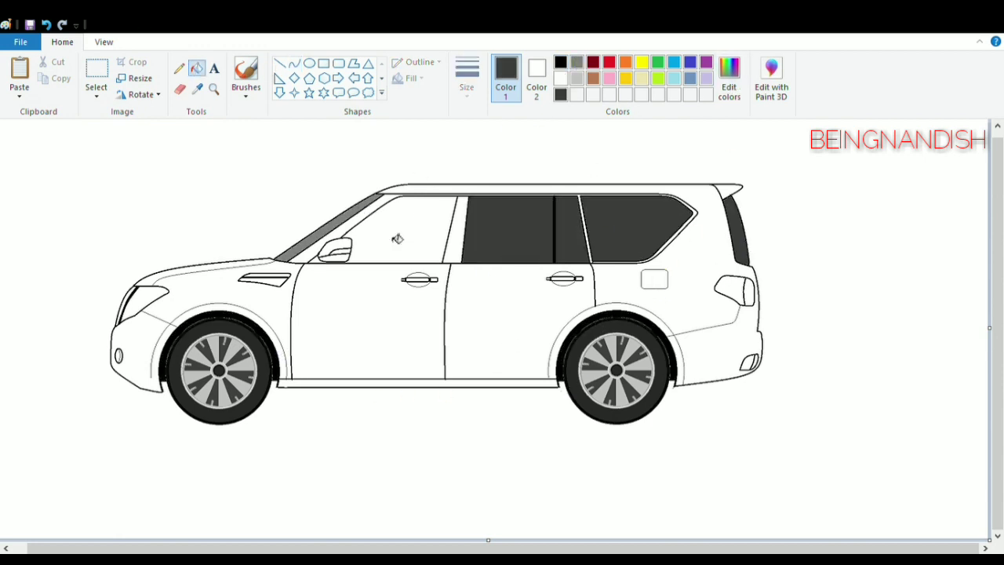
pyautogui.click(400, 235)
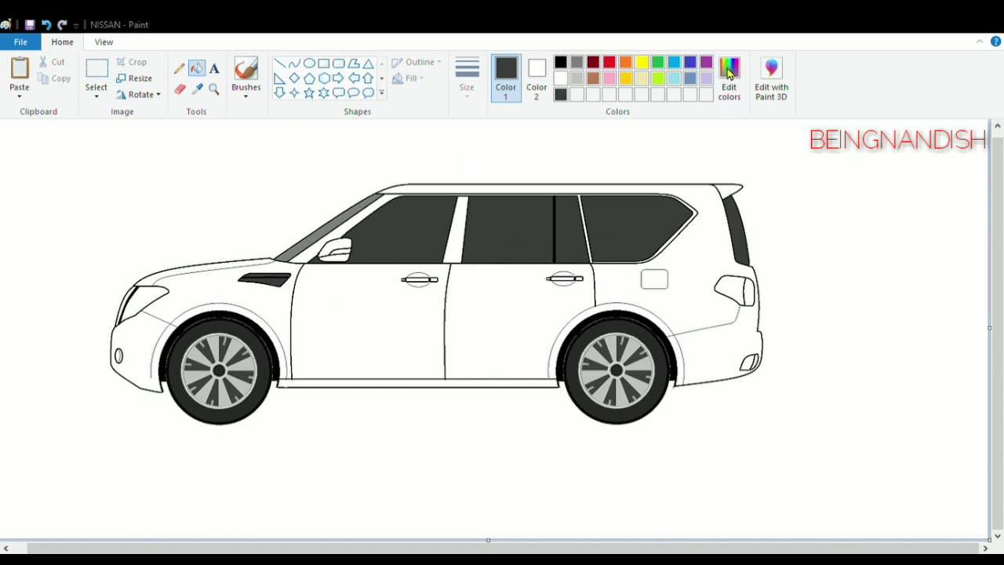
# Step: Fill the window pillars and frames, side sill, wheel arches and rear reflector edge with a custom near-black
pyautogui.click(418, 391)
pyautogui.click(456, 249)
pyautogui.click(586, 246)
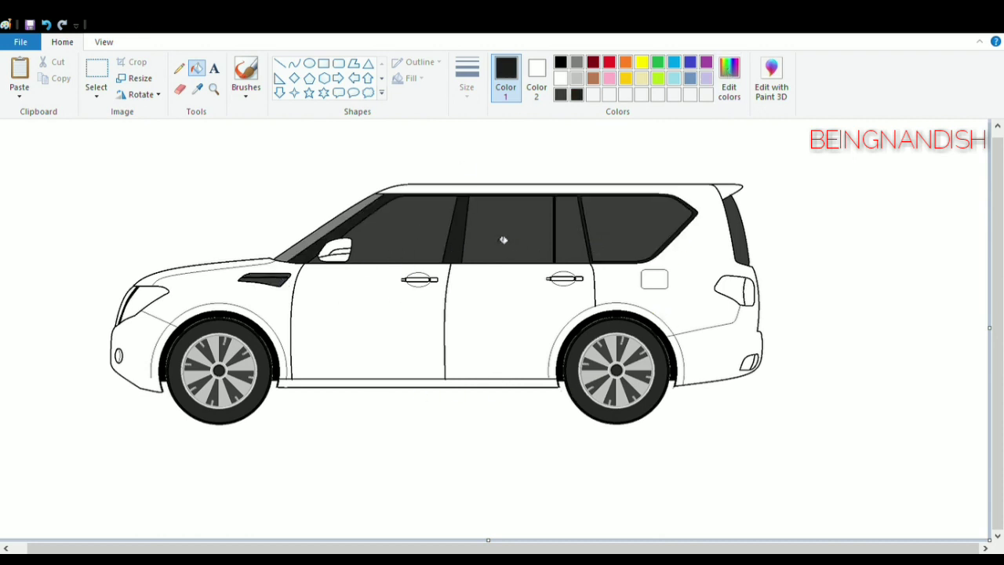
pyautogui.click(334, 383)
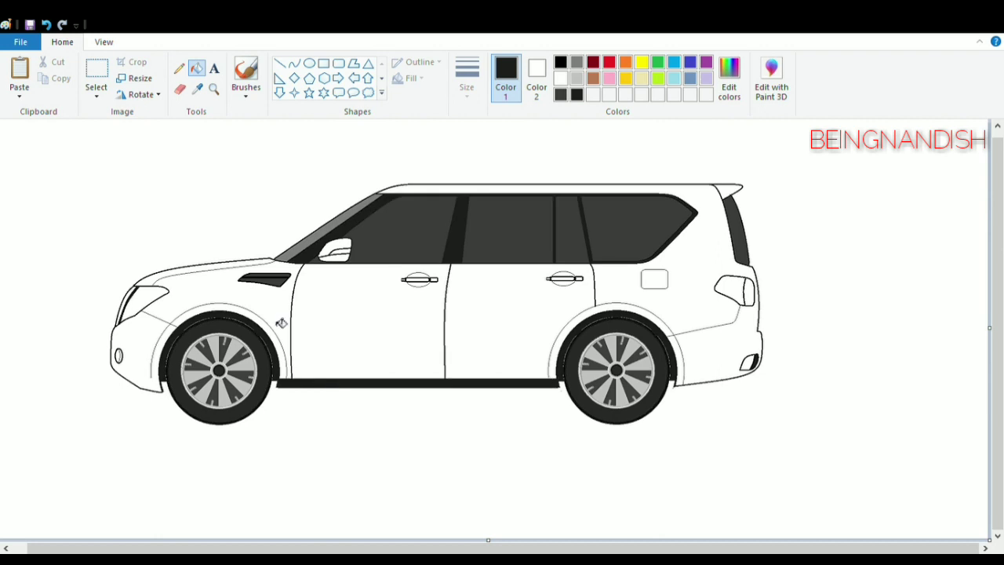
# Step: Fill the headlight with light gray
pyautogui.click(103, 42)
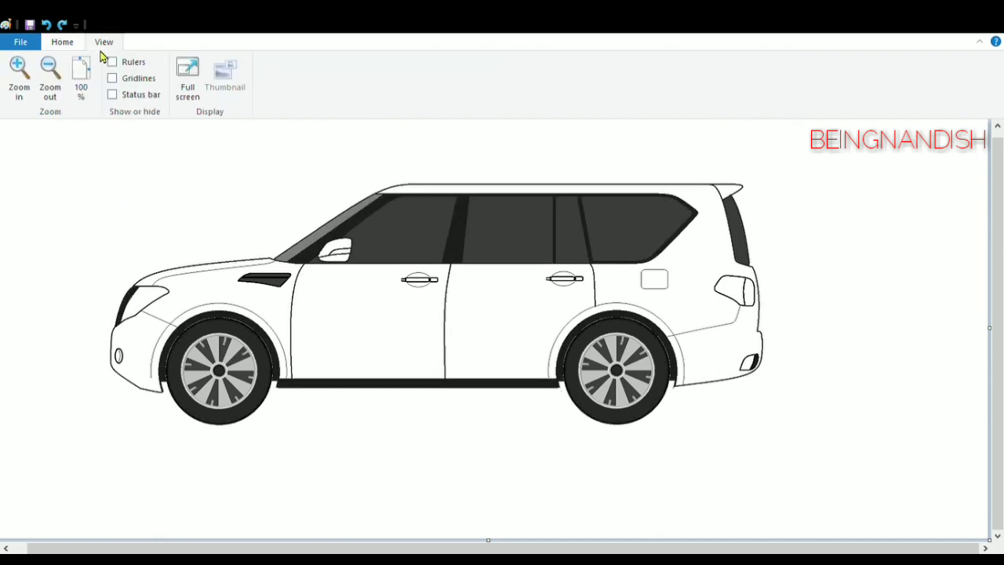
pyautogui.click(19, 76)
pyautogui.click(259, 249)
pyautogui.click(63, 41)
pyautogui.click(577, 62)
pyautogui.click(306, 259)
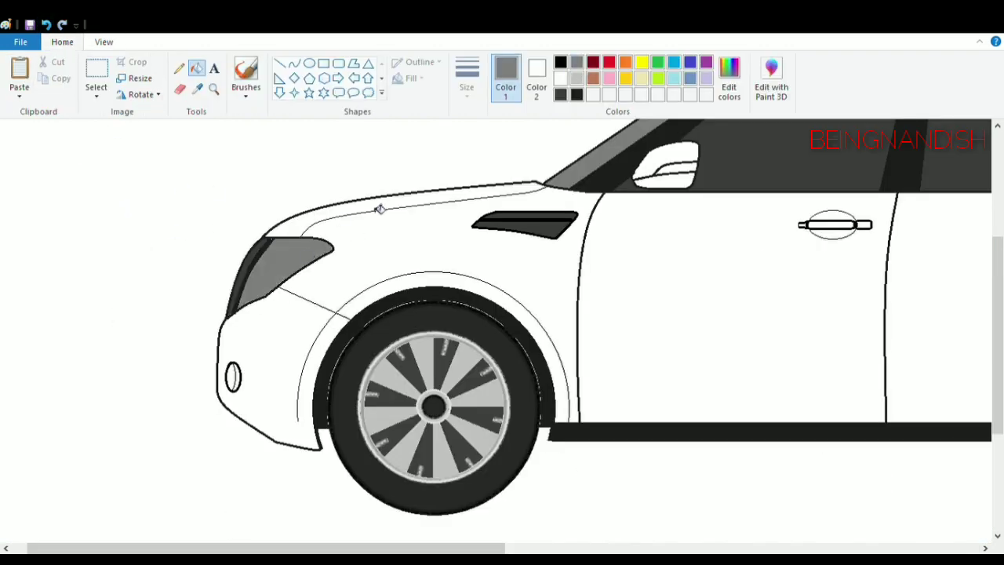
pyautogui.click(576, 78)
pyautogui.click(295, 264)
# Step: Fill the fog light's lens with light gray and its rear sliver with dark gray
pyautogui.click(232, 376)
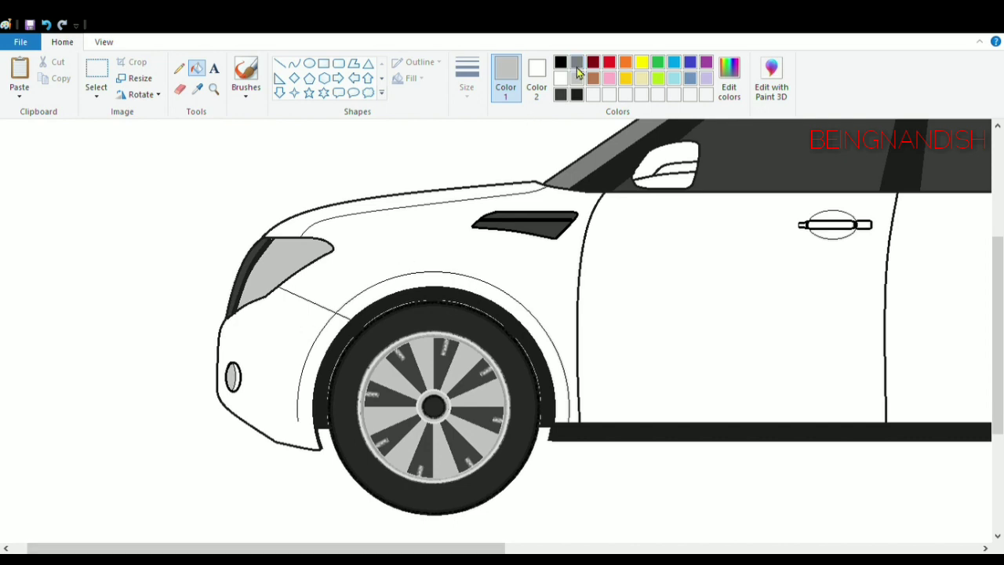
pyautogui.click(577, 62)
pyautogui.click(233, 379)
pyautogui.click(560, 94)
pyautogui.click(238, 379)
pyautogui.hscroll(5, 273, 368)
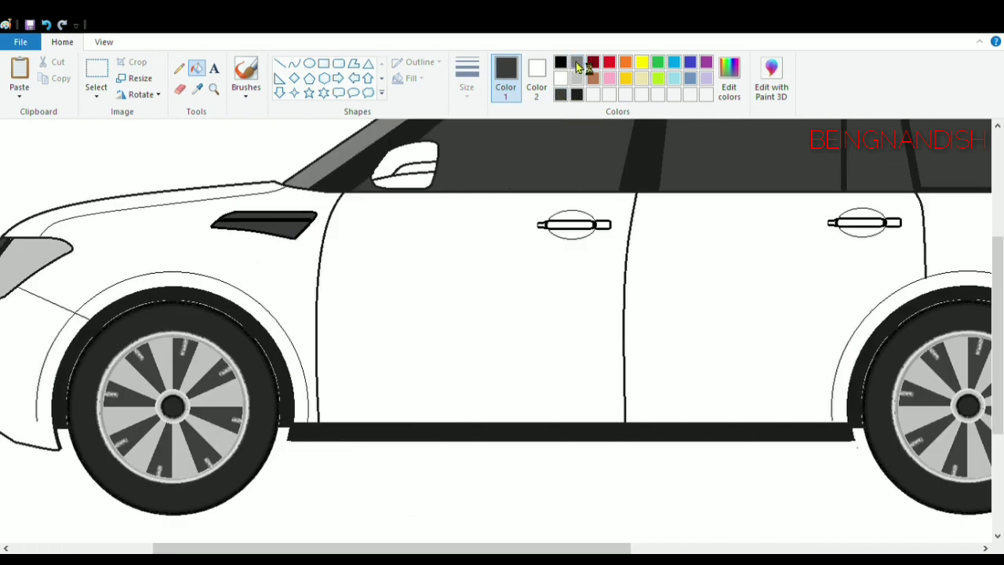
pyautogui.click(577, 62)
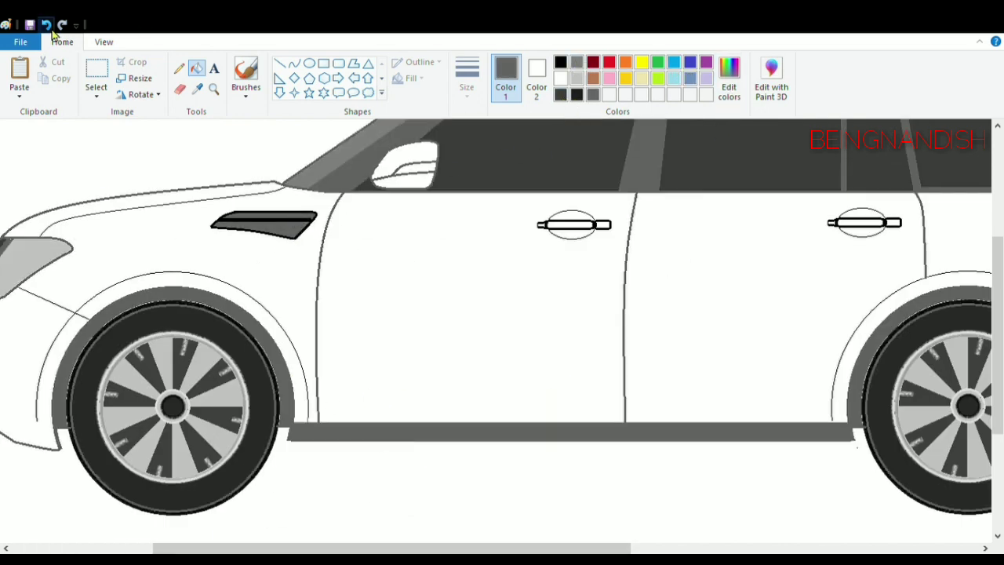
pyautogui.click(50, 28)
pyautogui.click(51, 29)
# Step: Draw black slanted lines on the pillars before and behind the rear door to continue the door gaps upward
pyautogui.moveTo(391, 547); pyautogui.dragTo(611, 548)
pyautogui.scroll(2, 540, 377)
pyautogui.moveTo(462, 548); pyautogui.dragTo(327, 547)
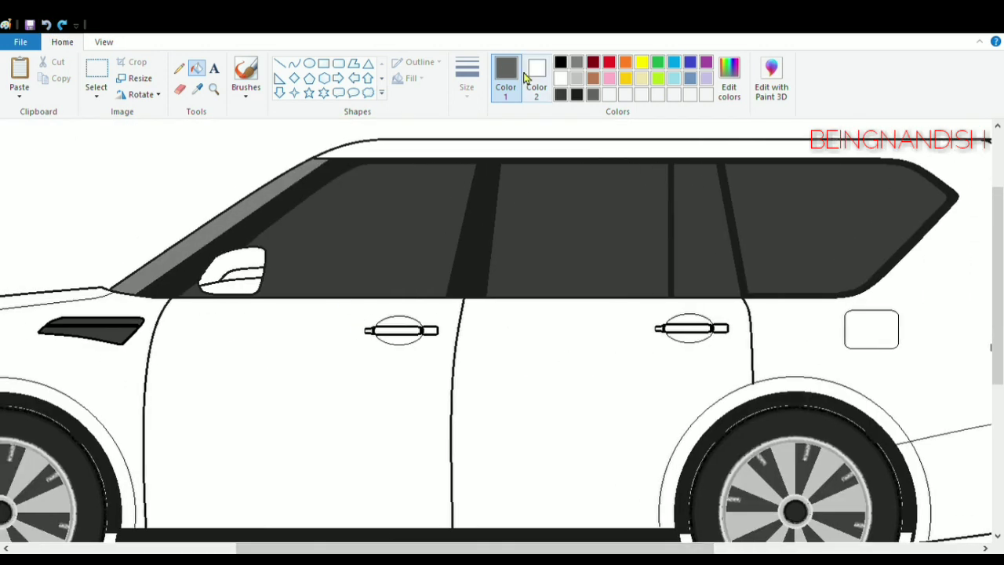
pyautogui.click(560, 62)
pyautogui.click(280, 63)
pyautogui.moveTo(490, 159); pyautogui.dragTo(465, 298)
pyautogui.moveTo(718, 160); pyautogui.dragTo(743, 298)
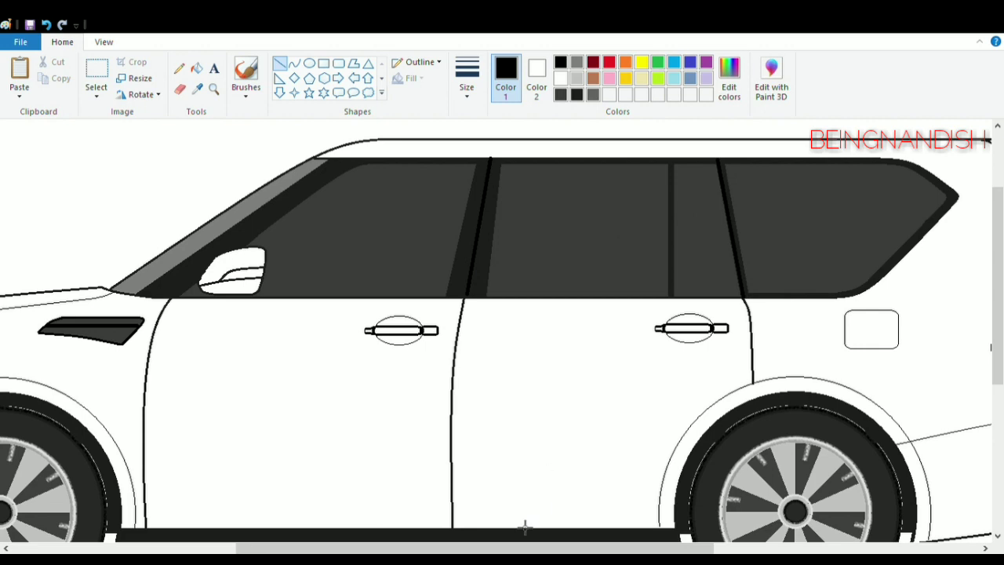
# Step: Fill the grille strip in front of the headlight with the custom medium-dark gray
pyautogui.scroll(-2, 525, 527)
pyautogui.moveTo(502, 548); pyautogui.dragTo(363, 548)
pyautogui.click(197, 69)
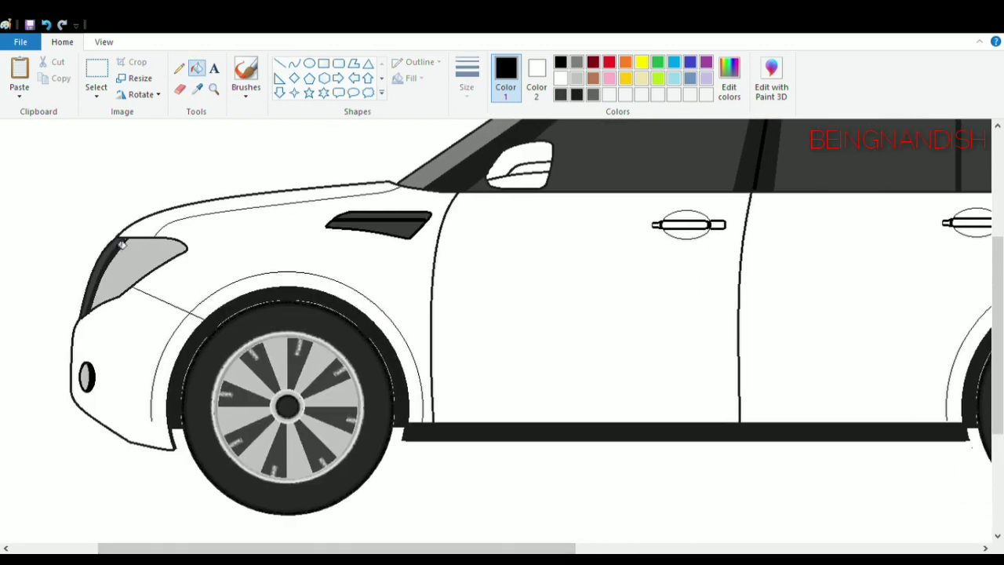
pyautogui.click(118, 245)
pyautogui.click(47, 24)
pyautogui.click(593, 94)
pyautogui.click(106, 256)
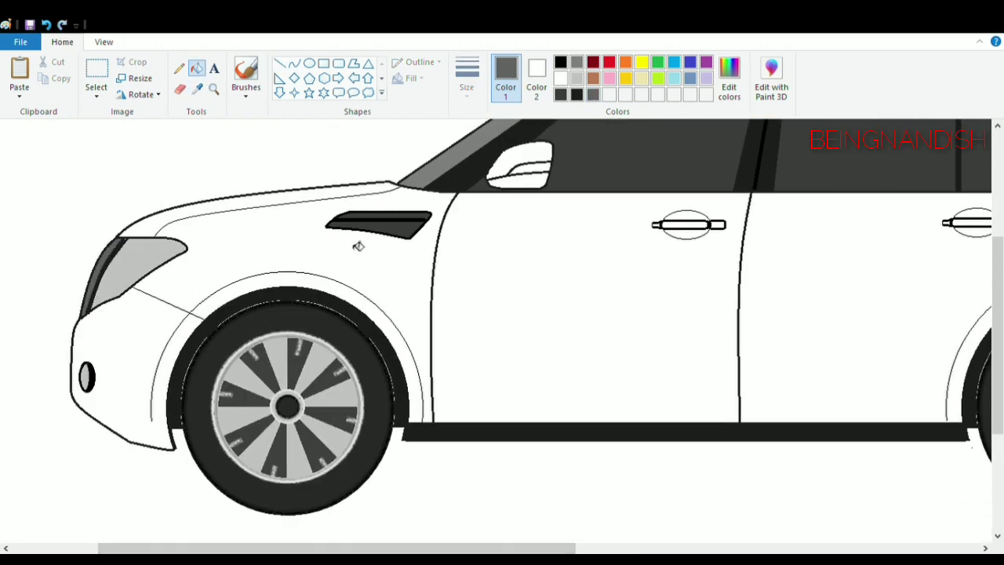
# Step: Fill the roof, rear body, both doors and fuel flap with pale cream
pyautogui.moveTo(302, 547); pyautogui.dragTo(527, 547)
pyautogui.scroll(2, 482, 466)
pyautogui.click(641, 81)
pyautogui.click(608, 357)
pyautogui.click(509, 396)
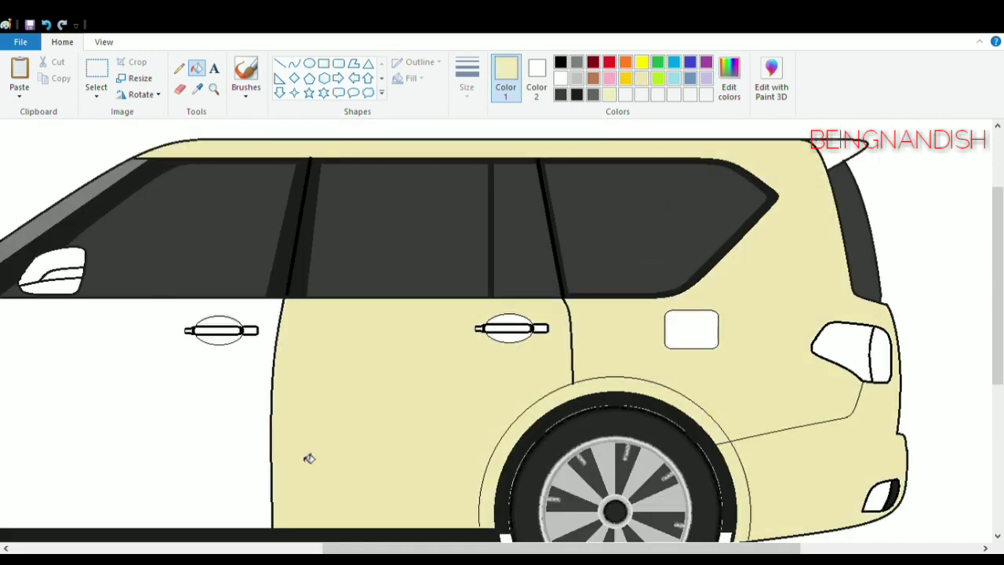
pyautogui.click(243, 439)
pyautogui.click(691, 330)
pyautogui.click(849, 152)
pyautogui.click(46, 24)
# Step: Fill the oval recesses above and below both door handles with pale cream
pyautogui.scroll(-3, 590, 289)
pyautogui.click(510, 215)
pyautogui.click(510, 233)
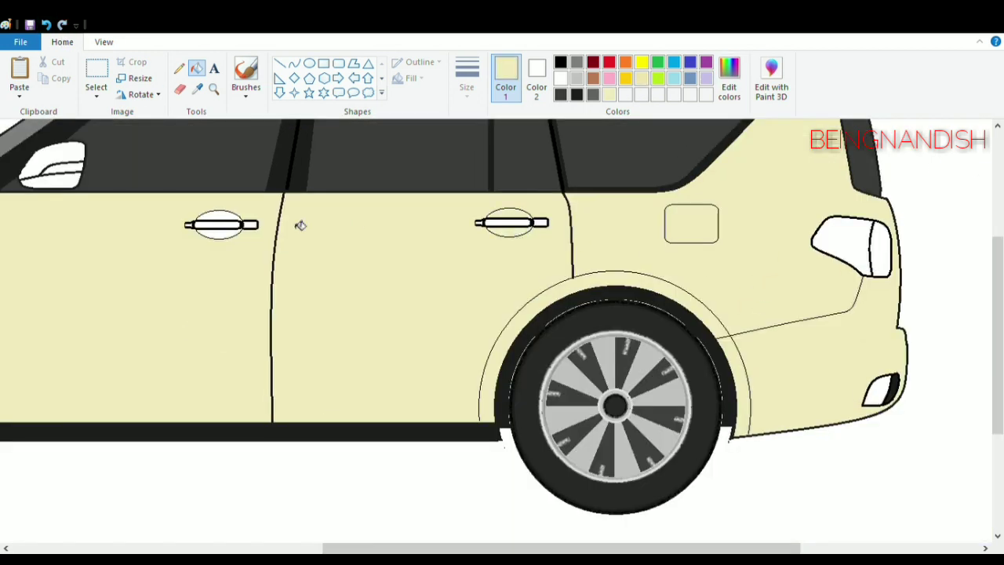
pyautogui.click(219, 216)
pyautogui.click(221, 236)
# Step: Fill the mirror cap, front fender, wheel arch lip, front bumper and hood with pale cream
pyautogui.click(59, 160)
pyautogui.moveTo(370, 548); pyautogui.dragTo(235, 547)
pyautogui.click(212, 291)
pyautogui.click(222, 364)
pyautogui.moveTo(312, 547); pyautogui.dragTo(169, 548)
pyautogui.click(250, 348)
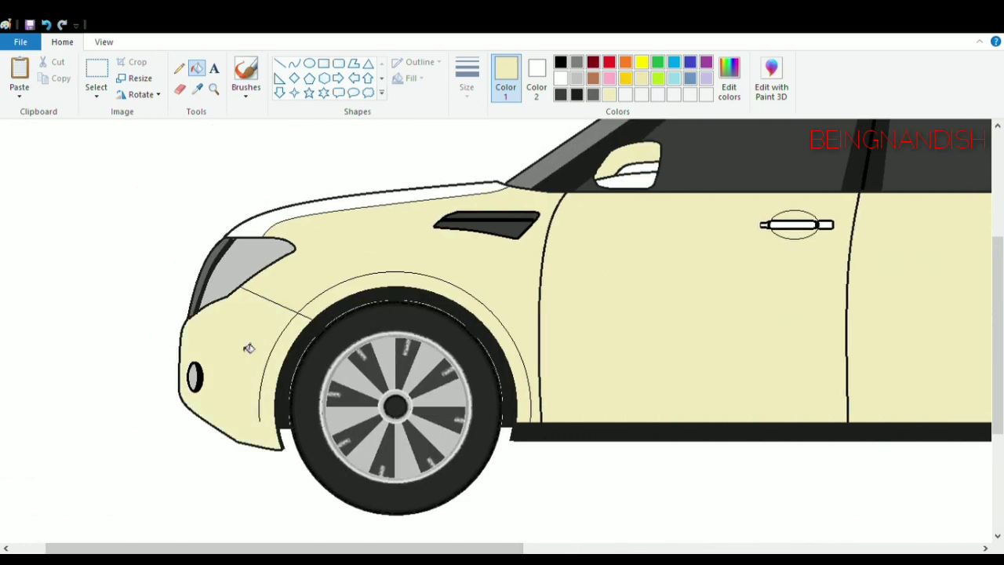
pyautogui.click(269, 229)
# Step: Fill the side mirror's lower section with near-black and its turn signal with light gray
pyautogui.moveTo(259, 548); pyautogui.dragTo(361, 547)
pyautogui.click(560, 94)
pyautogui.click(428, 179)
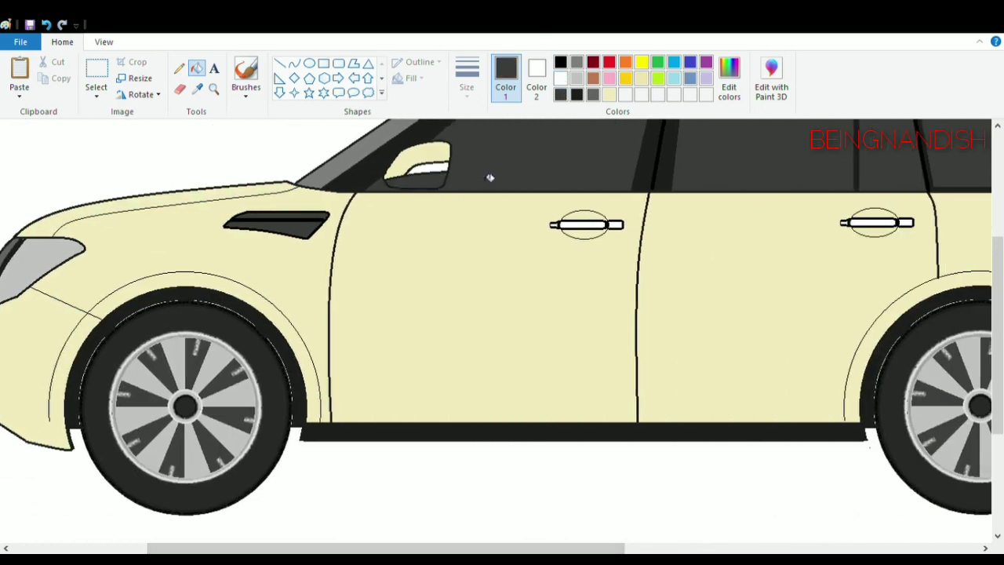
pyautogui.click(577, 94)
pyautogui.click(427, 179)
pyautogui.scroll(3, 585, 196)
pyautogui.click(560, 62)
pyautogui.click(294, 63)
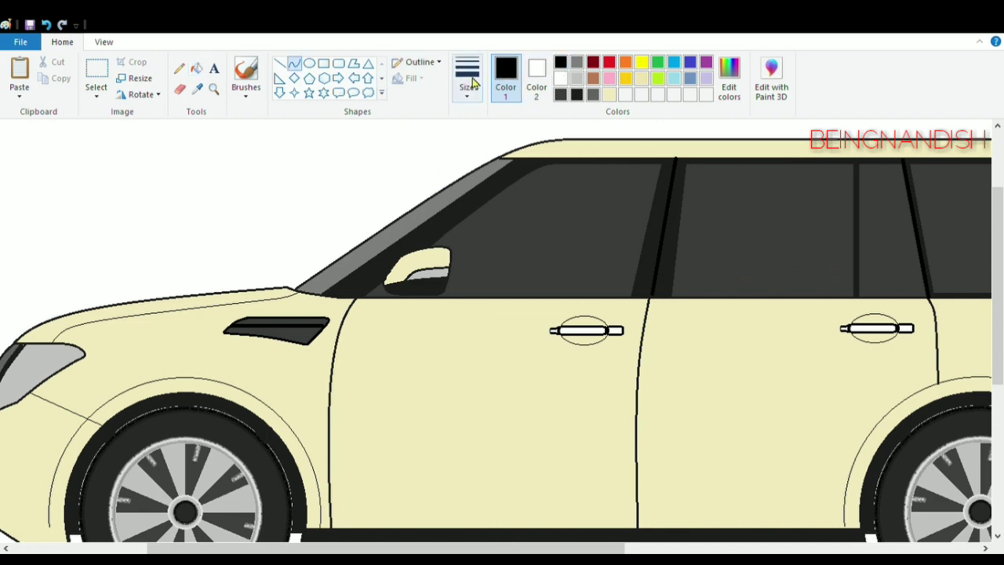
pyautogui.moveTo(531, 176); pyautogui.dragTo(548, 167)
pyautogui.click(414, 258)
pyautogui.click(45, 27)
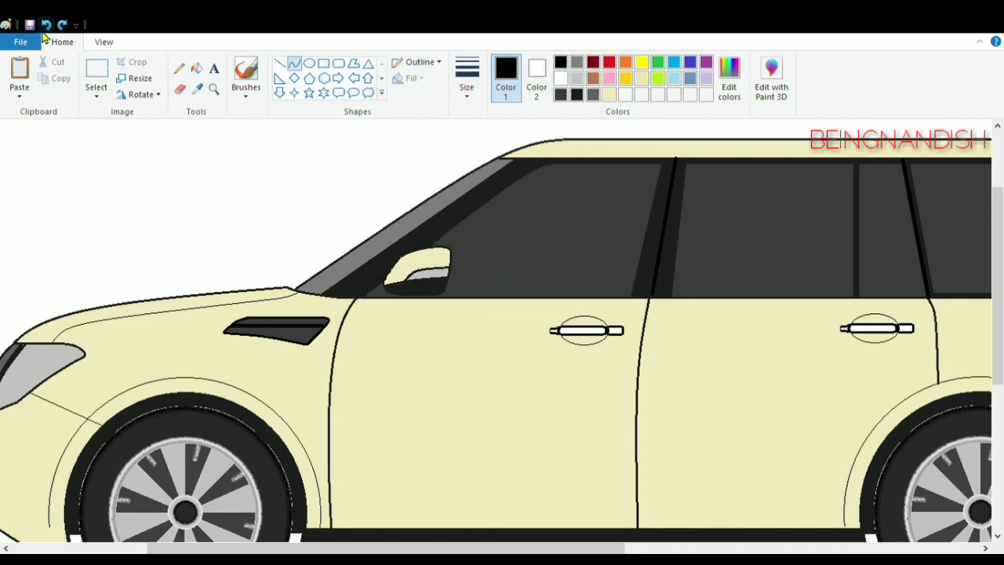
# Step: Draw black lines along the front window's sloping edge, from the front door seam past the mirror up toward the roof
pyautogui.click(103, 41)
pyautogui.click(17, 72)
pyautogui.moveTo(266, 548); pyautogui.dragTo(377, 548)
pyautogui.moveTo(997, 262); pyautogui.dragTo(997, 248)
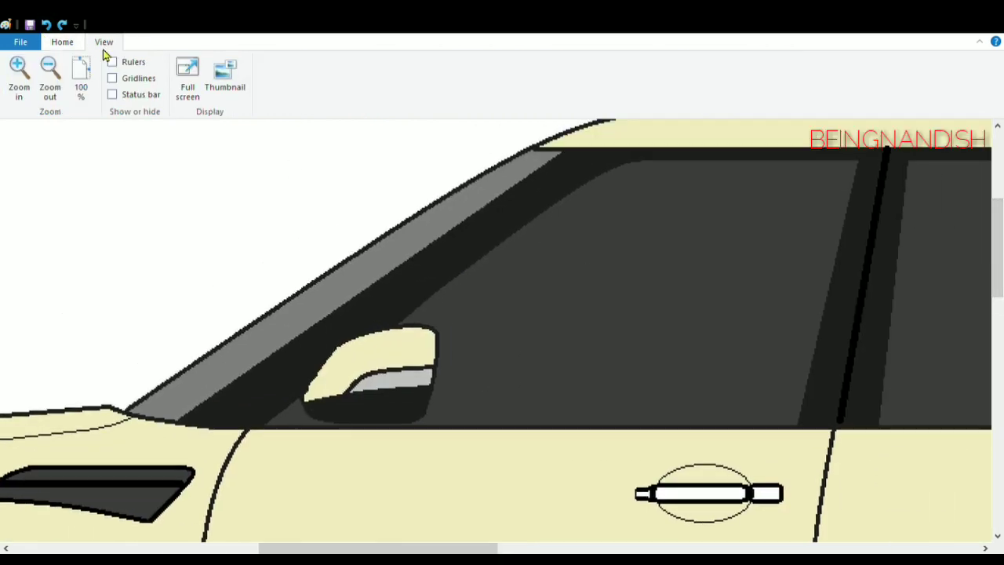
pyautogui.click(62, 42)
pyautogui.click(467, 78)
pyautogui.click(280, 63)
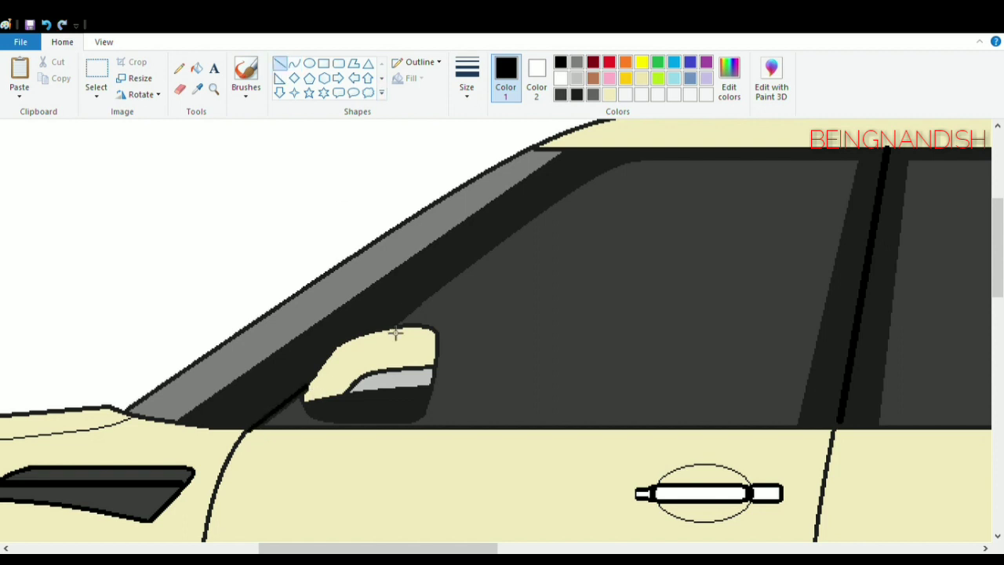
pyautogui.moveTo(386, 340)
pyautogui.mouseDown()
pyautogui.moveTo(613, 164)
pyautogui.moveTo(607, 172)
pyautogui.mouseUp()
# Step: Curve the black window outline around the front window's upper corner and extend black lines along the side windows' top and bottom edges
pyautogui.scroll(1, 634, 224)
pyautogui.click(294, 63)
pyautogui.moveTo(604, 274); pyautogui.dragTo(863, 253)
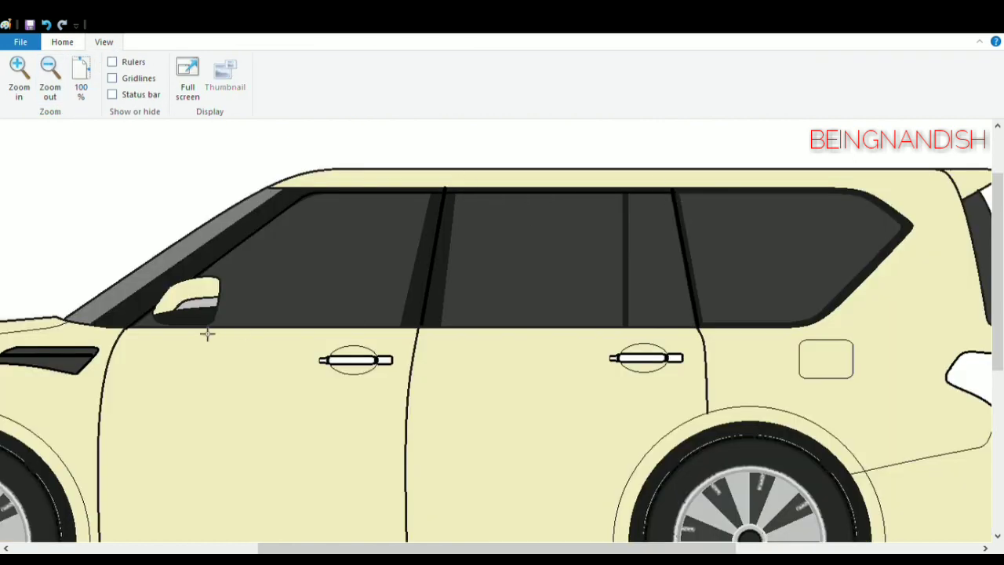
pyautogui.moveTo(207, 334); pyautogui.dragTo(695, 333)
# Step: Fill both door handles and both taillight sections with light gray
pyautogui.click(56, 41)
pyautogui.click(197, 68)
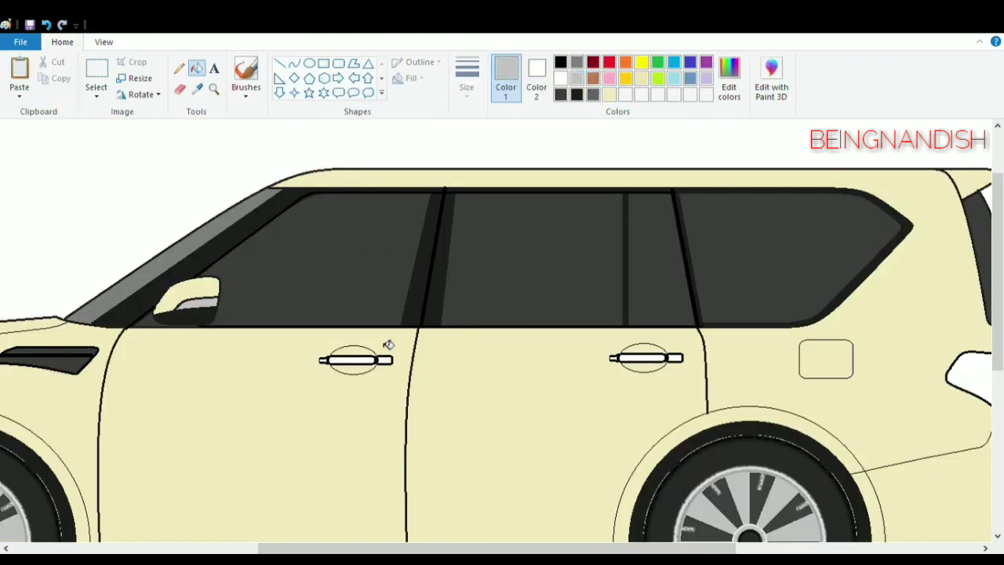
pyautogui.click(361, 360)
pyautogui.click(651, 358)
pyautogui.click(777, 382)
pyautogui.click(801, 383)
pyautogui.scroll(-3, 800, 382)
# Step: Fill the rear bumper reflector with dark red
pyautogui.click(609, 61)
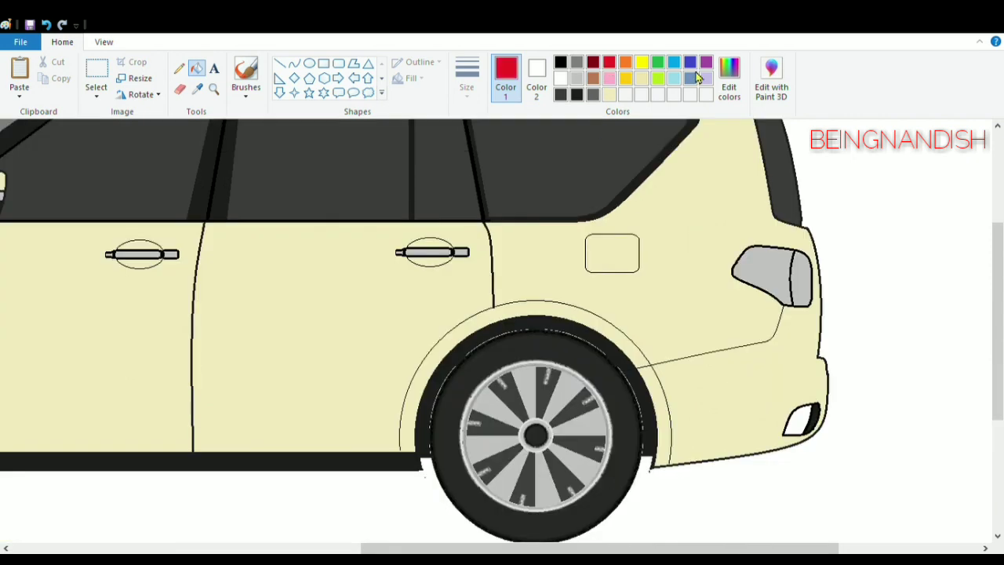
pyautogui.click(105, 42)
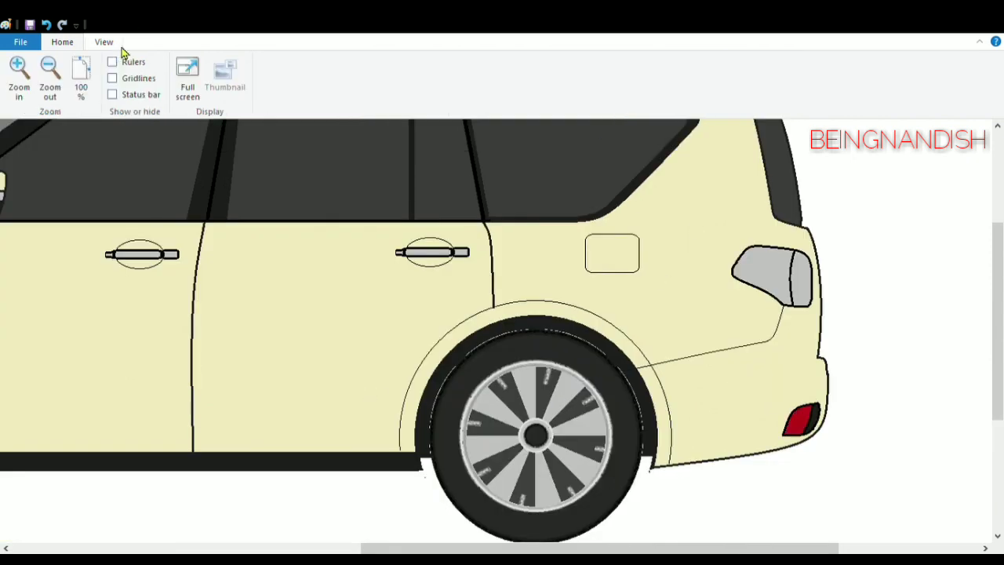
pyautogui.click(48, 72)
pyautogui.scroll(1, 245, 214)
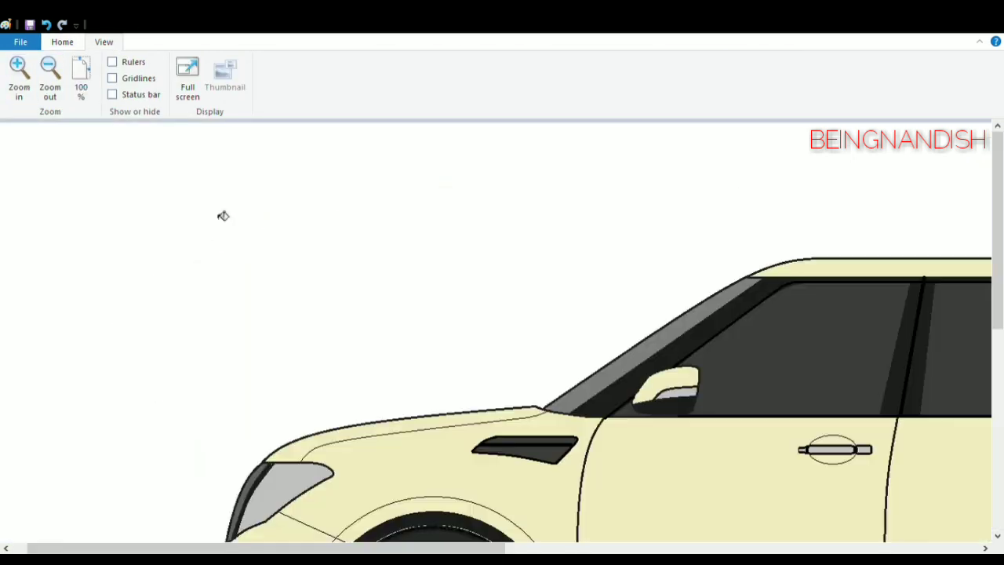
# Step: Outline the front tire with a black circle fitted to its outer edge
pyautogui.scroll(-3, 214, 174)
pyautogui.click(62, 42)
pyautogui.click(577, 95)
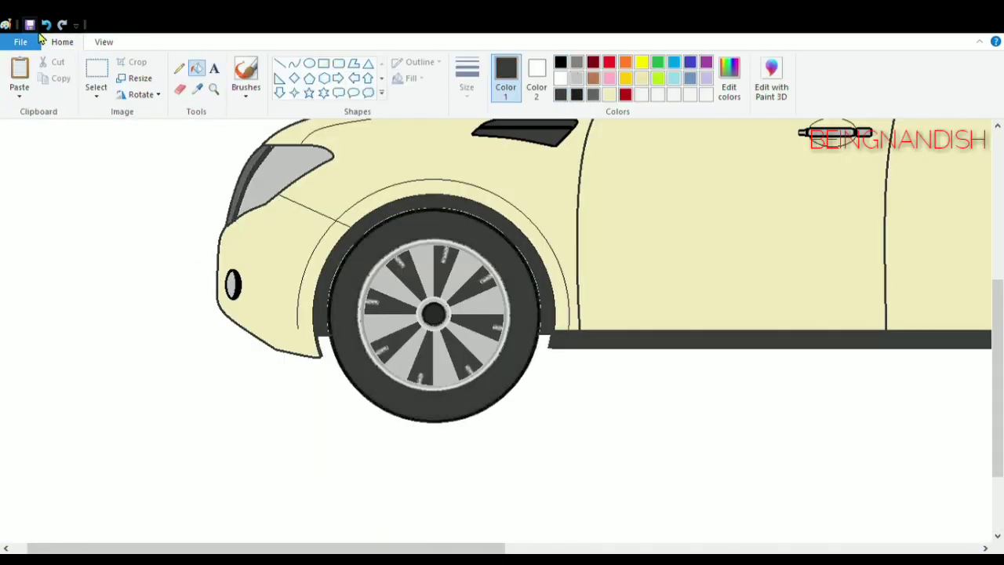
pyautogui.click(309, 63)
pyautogui.moveTo(329, 209); pyautogui.dragTo(538, 418)
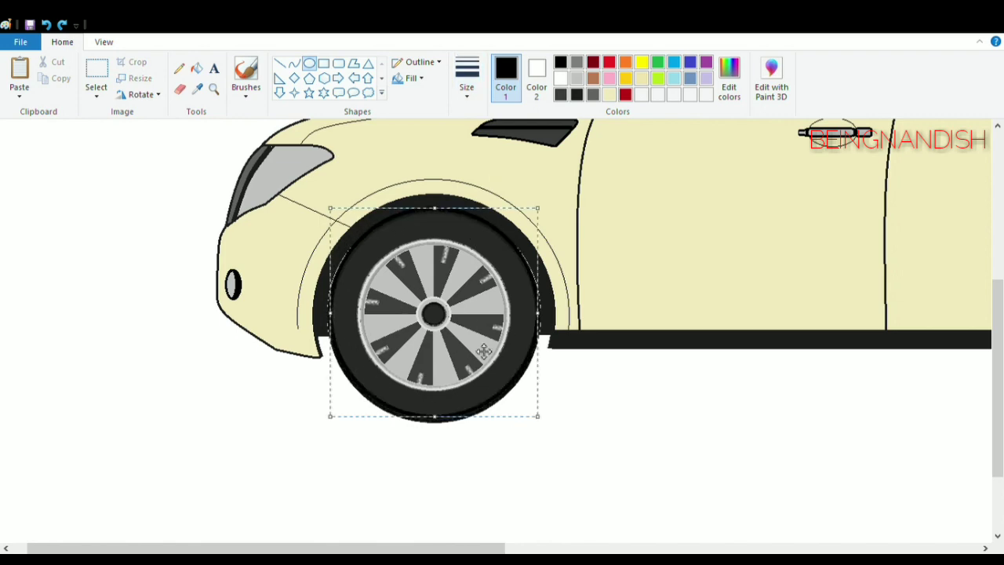
pyautogui.click(558, 415)
# Step: Outline the rear tire with a black circle fitted to its outer edge
pyautogui.moveTo(368, 549); pyautogui.dragTo(731, 548)
pyautogui.moveTo(383, 206)
pyautogui.mouseDown()
pyautogui.moveTo(549, 404)
pyautogui.moveTo(592, 415)
pyautogui.mouseUp()
pyautogui.moveTo(531, 347); pyautogui.dragTo(531, 354)
pyautogui.moveTo(387, 216); pyautogui.dragTo(378, 204)
pyautogui.click(677, 280)
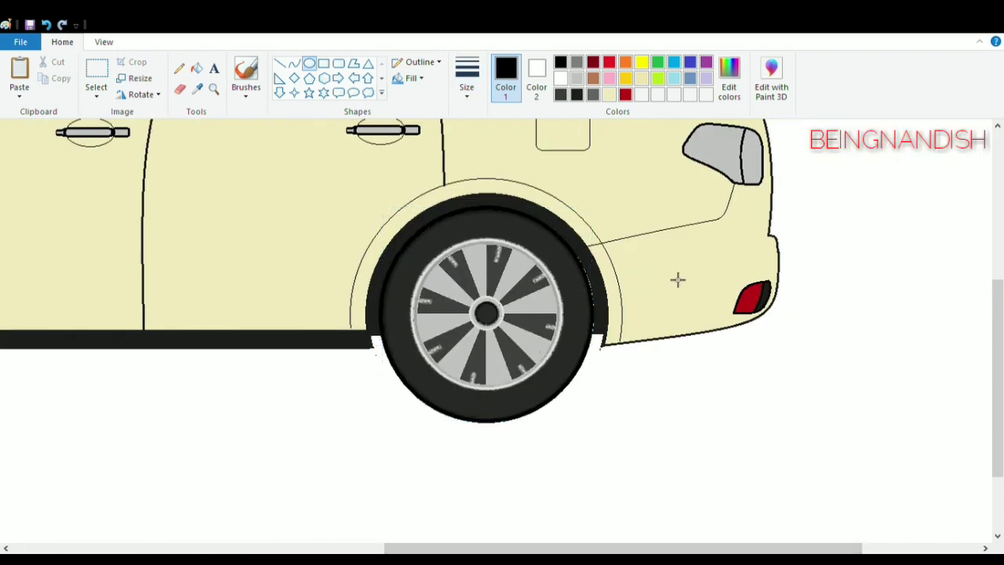
pyautogui.click(103, 42)
pyautogui.click(49, 75)
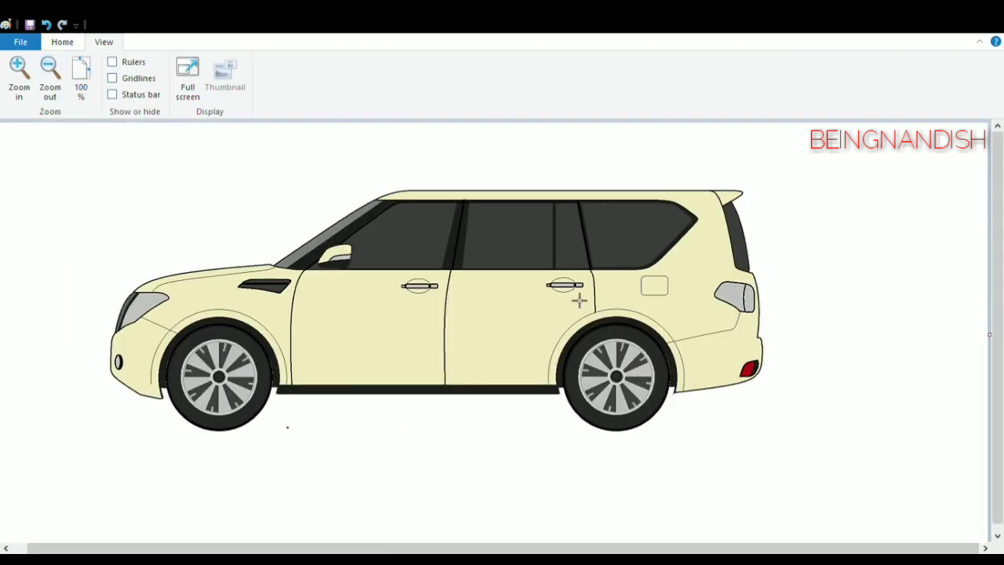
# Step: Fill the headlight with a paler gray and draw light gray curved and straight detail lines inside it
pyautogui.click(19, 70)
pyautogui.click(62, 42)
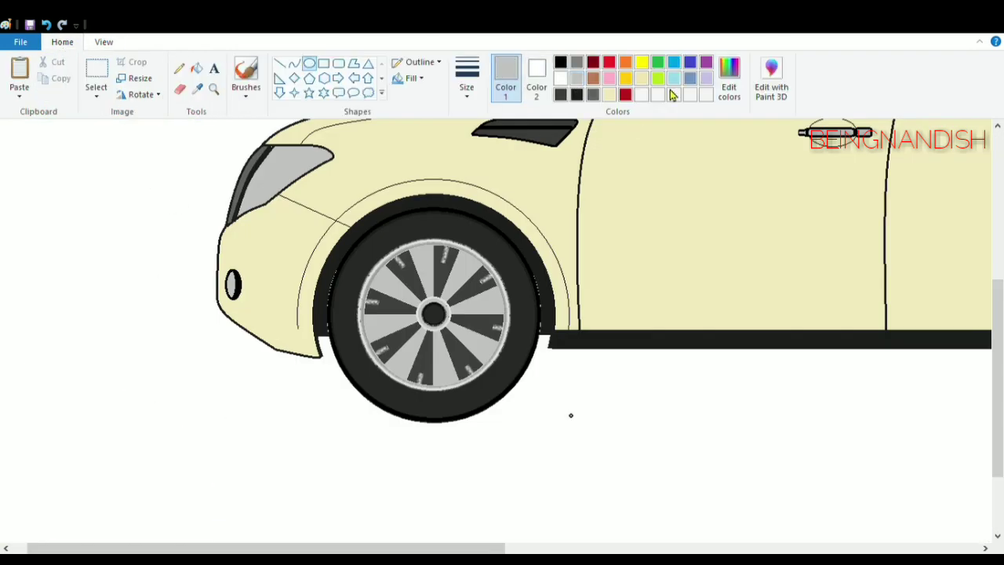
pyautogui.click(196, 68)
pyautogui.click(293, 63)
pyautogui.moveTo(244, 212); pyautogui.dragTo(305, 158)
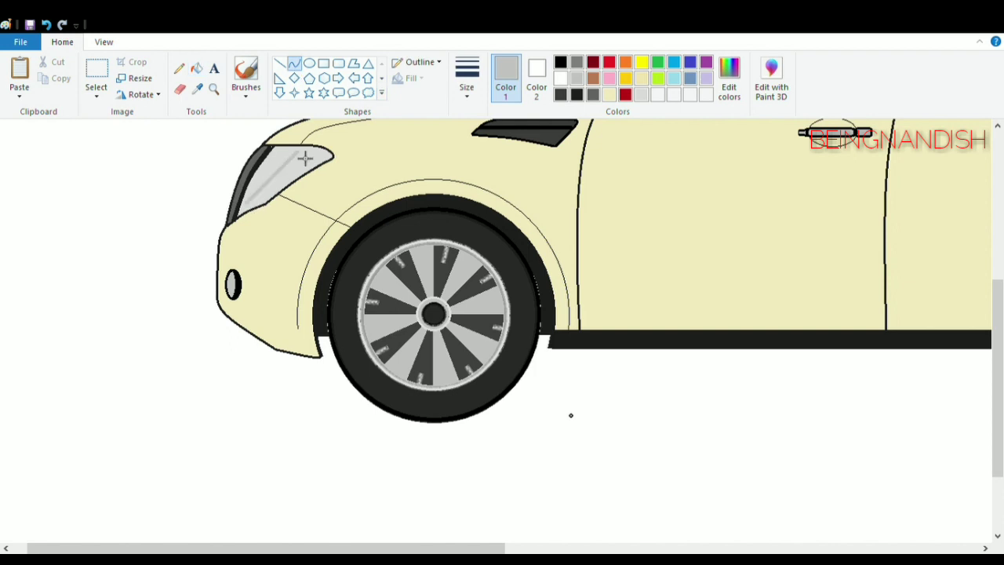
pyautogui.click(280, 63)
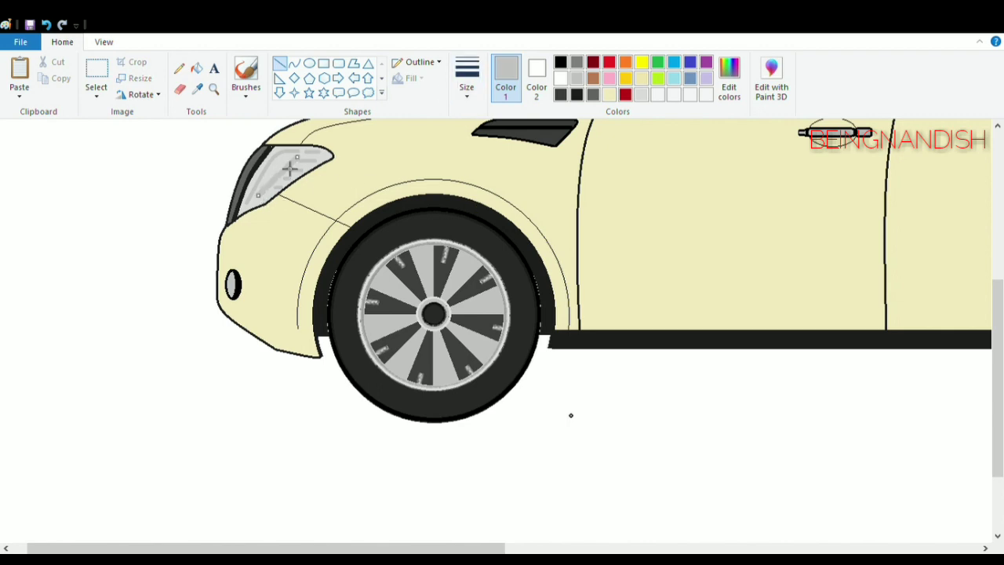
pyautogui.click(295, 63)
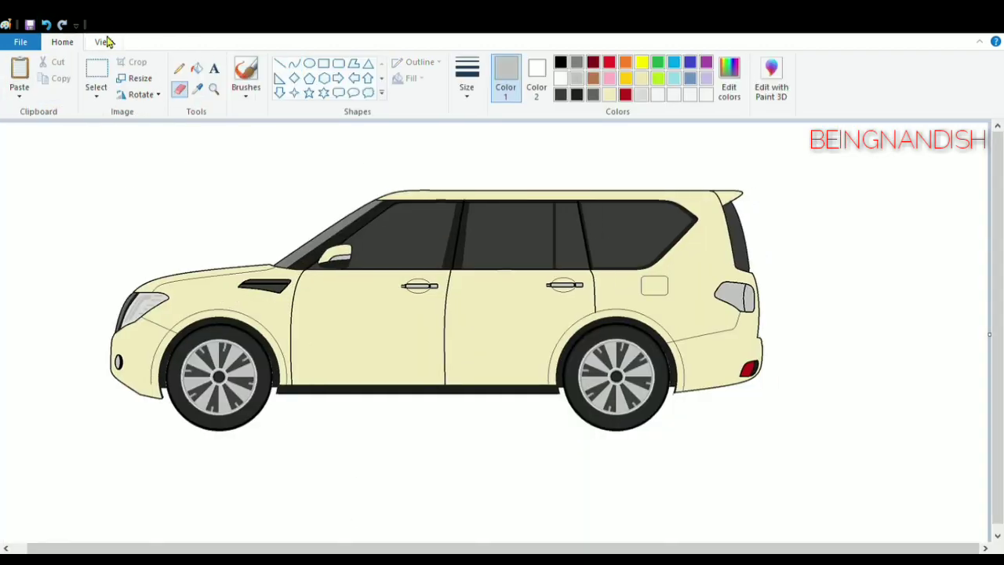
# Step: Fill both sections of the taillight with dark red
pyautogui.click(107, 41)
pyautogui.click(18, 67)
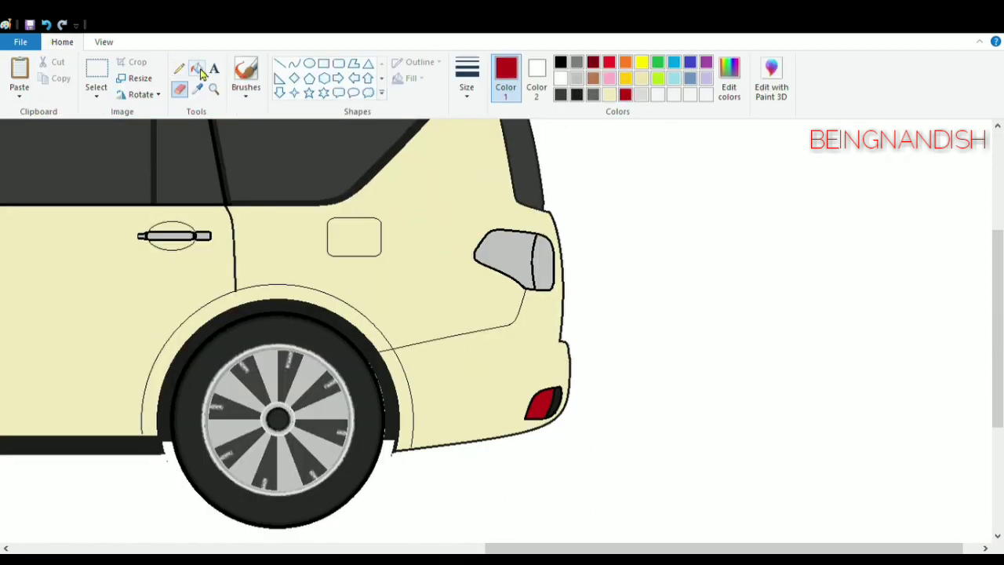
pyautogui.click(199, 71)
pyautogui.click(509, 259)
pyautogui.click(550, 275)
pyautogui.click(577, 64)
pyautogui.click(293, 63)
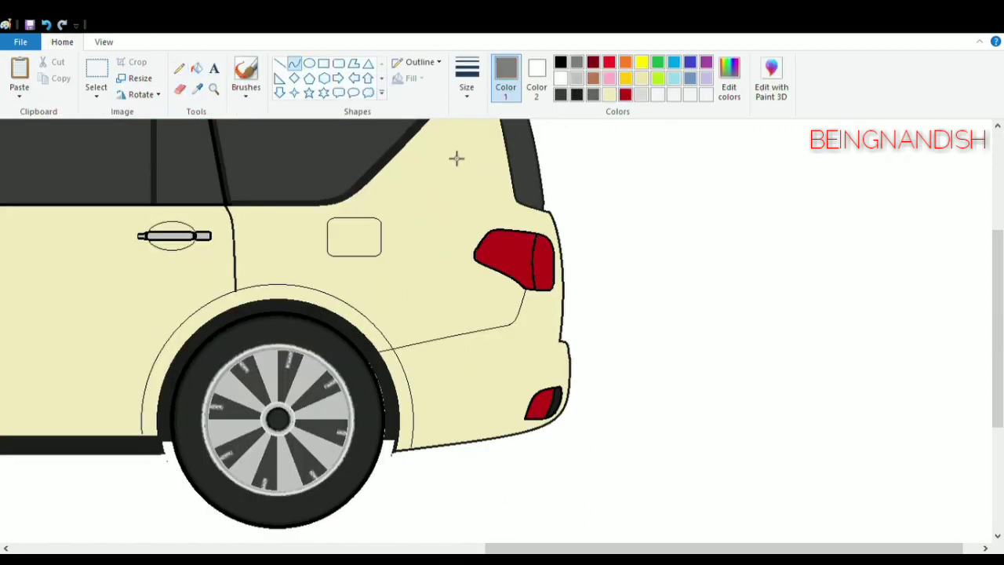
pyautogui.moveTo(495, 233)
pyautogui.mouseDown()
pyautogui.moveTo(555, 280)
pyautogui.moveTo(552, 269)
pyautogui.mouseUp()
pyautogui.moveTo(553, 267); pyautogui.dragTo(560, 243)
pyautogui.click(560, 243)
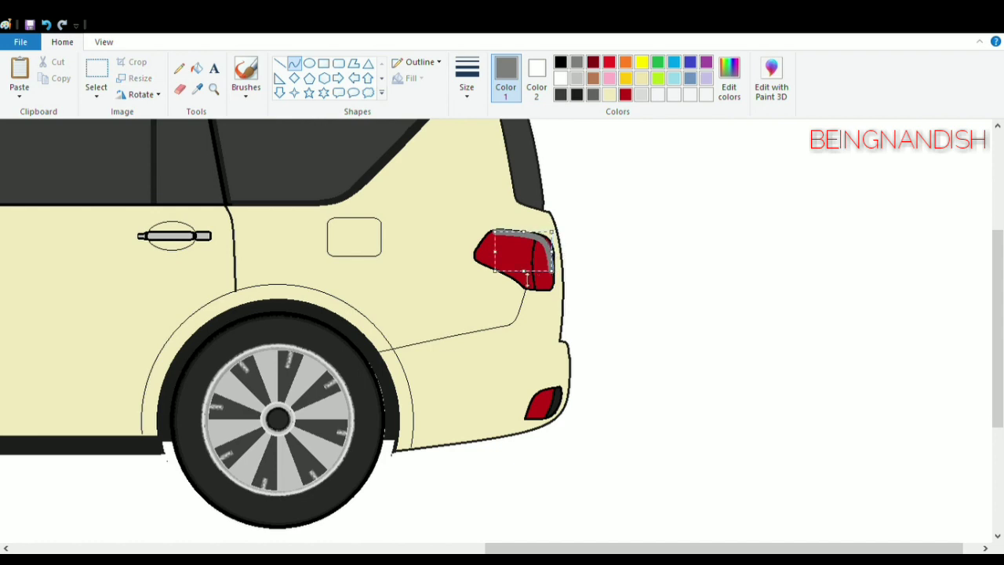
pyautogui.click(46, 24)
# Step: Draw a medium gray curve just inside the taillight's upper edge, bending down at its rear corner, with an adjusted line thickness
pyautogui.click(104, 42)
pyautogui.click(18, 77)
pyautogui.moveTo(608, 548); pyautogui.dragTo(737, 548)
pyautogui.scroll(2, 486, 307)
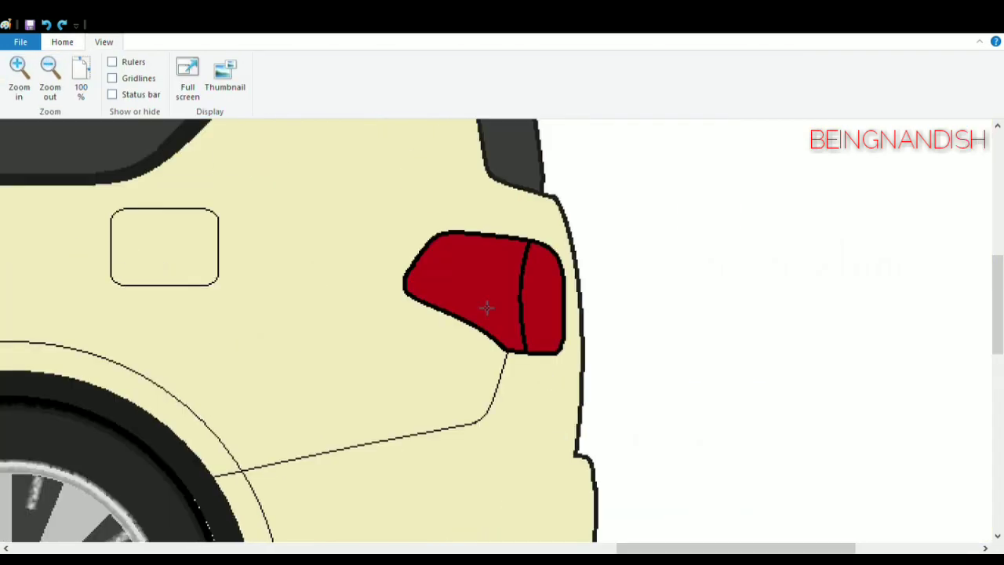
pyautogui.moveTo(446, 238); pyautogui.dragTo(555, 282)
pyautogui.moveTo(533, 272)
pyautogui.mouseDown()
pyautogui.moveTo(558, 253)
pyautogui.moveTo(561, 235)
pyautogui.mouseUp()
pyautogui.click(62, 42)
pyautogui.click(466, 77)
pyautogui.click(478, 178)
pyautogui.click(518, 226)
# Step: Draw medium gray curves just inside the taillight's front edge and sloping lower edge
pyautogui.click(421, 257)
pyautogui.moveTo(428, 262)
pyautogui.mouseDown()
pyautogui.moveTo(422, 257)
pyautogui.moveTo(508, 344)
pyautogui.moveTo(463, 308)
pyautogui.mouseUp()
pyautogui.click(447, 309)
pyautogui.click(540, 287)
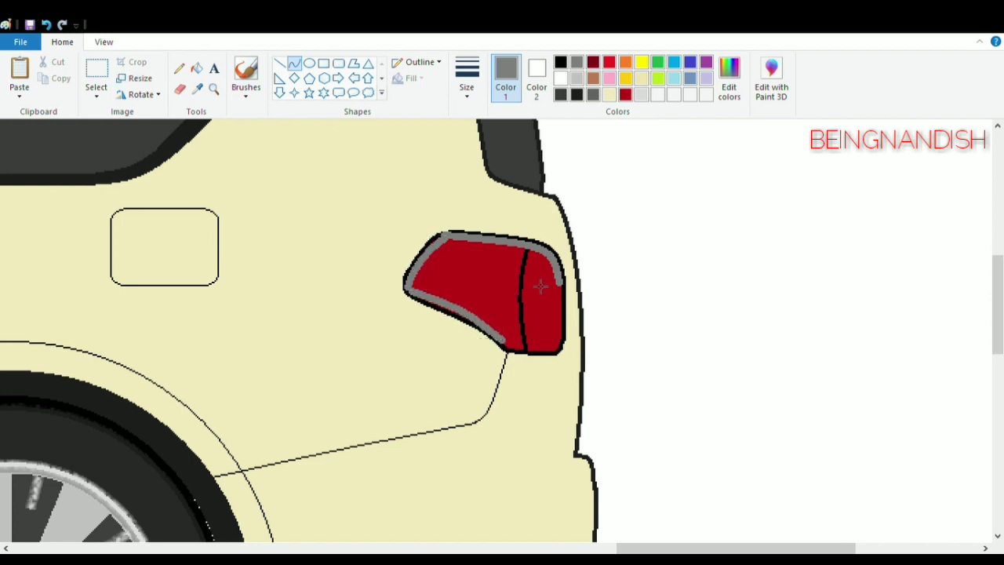
# Step: Close the taillight's gray inner border with medium gray lines along its bottom and rear edges
pyautogui.click(542, 353)
pyautogui.click(541, 353)
pyautogui.hotkey('ctrl', 'z')
pyautogui.click(528, 353)
pyautogui.click(528, 353)
pyautogui.click(570, 292)
pyautogui.moveTo(560, 284); pyautogui.dragTo(562, 349)
pyautogui.doubleClick(562, 342)
pyautogui.click(617, 275)
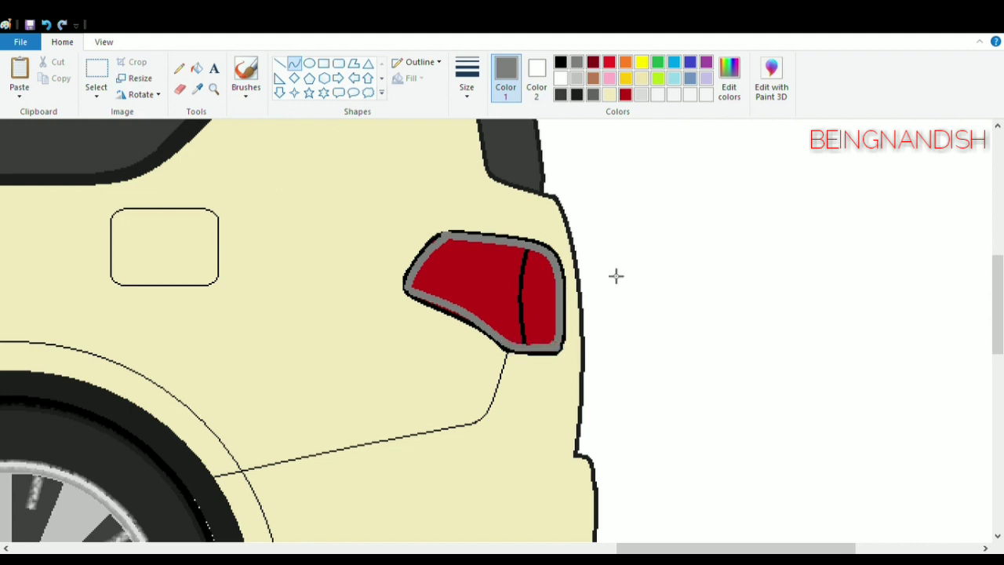
# Step: Draw a gray curve over the taillight's section divider and a gray horizontal bar with a thicker rear end across the front section
pyautogui.moveTo(530, 250); pyautogui.dragTo(525, 343)
pyautogui.click(519, 292)
pyautogui.moveTo(506, 287); pyautogui.dragTo(493, 291)
pyautogui.hotkey('ctrl', 'z')
pyautogui.click(279, 63)
pyautogui.moveTo(413, 284)
pyautogui.mouseDown()
pyautogui.moveTo(514, 281)
pyautogui.moveTo(541, 342)
pyautogui.mouseUp()
# Step: Draw bright red vertical curves inside the taillight's rear section
pyautogui.click(609, 61)
pyautogui.click(294, 63)
pyautogui.moveTo(541, 301); pyautogui.dragTo(533, 301)
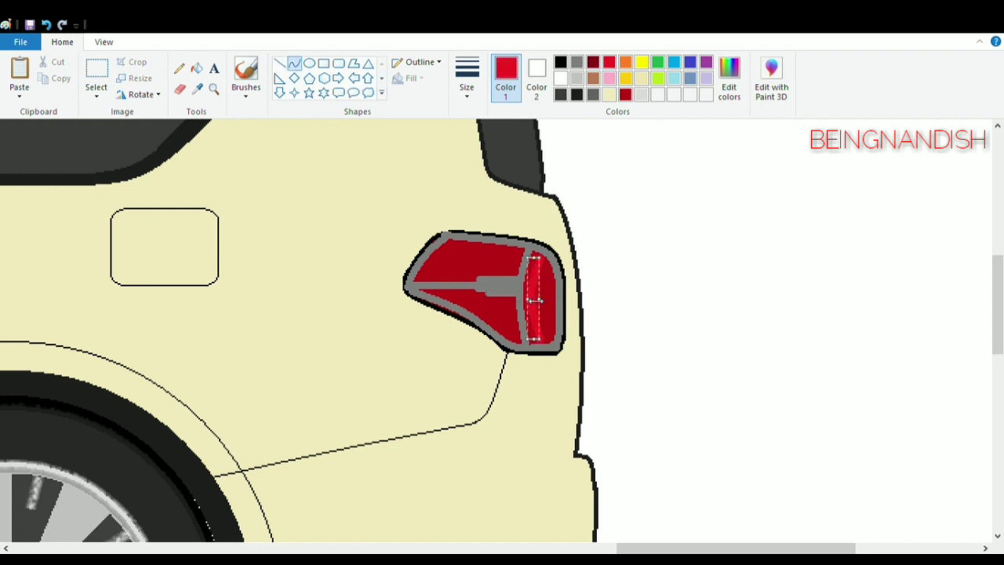
pyautogui.click(546, 268)
pyautogui.moveTo(542, 262); pyautogui.dragTo(541, 329)
pyautogui.click(605, 297)
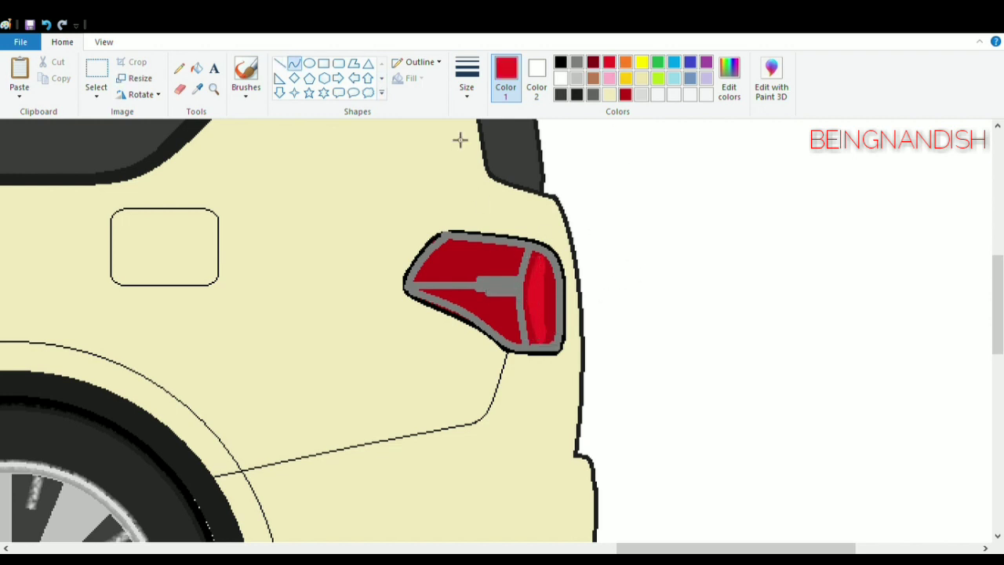
# Step: Draw bright red horizontal stripes above and below the gray bar in the taillight's front section
pyautogui.click(363, 215)
pyautogui.moveTo(425, 274)
pyautogui.mouseDown()
pyautogui.moveTo(469, 283)
pyautogui.moveTo(515, 269)
pyautogui.mouseUp()
pyautogui.click(46, 24)
pyautogui.click(279, 62)
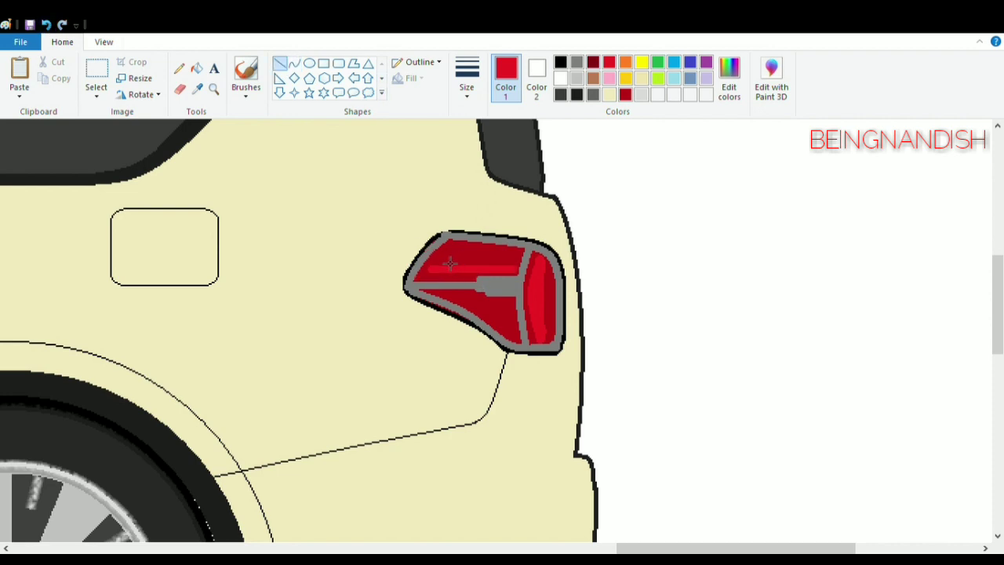
pyautogui.moveTo(442, 258); pyautogui.dragTo(518, 257)
pyautogui.click(469, 301)
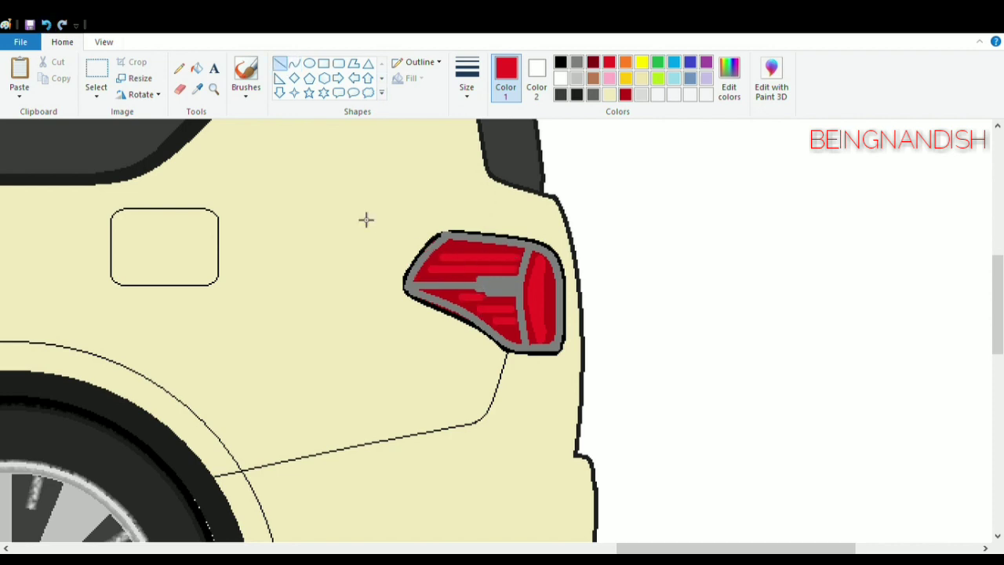
# Step: Color the rear bumper reflector bright red and fill its outline with maroon
pyautogui.scroll(-5, 365, 219)
pyautogui.click(294, 62)
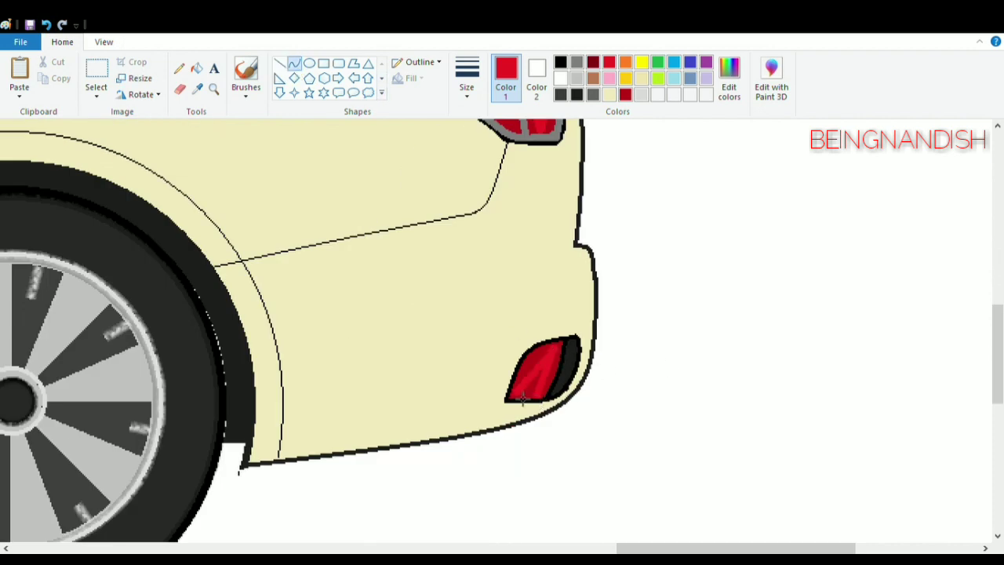
pyautogui.click(196, 68)
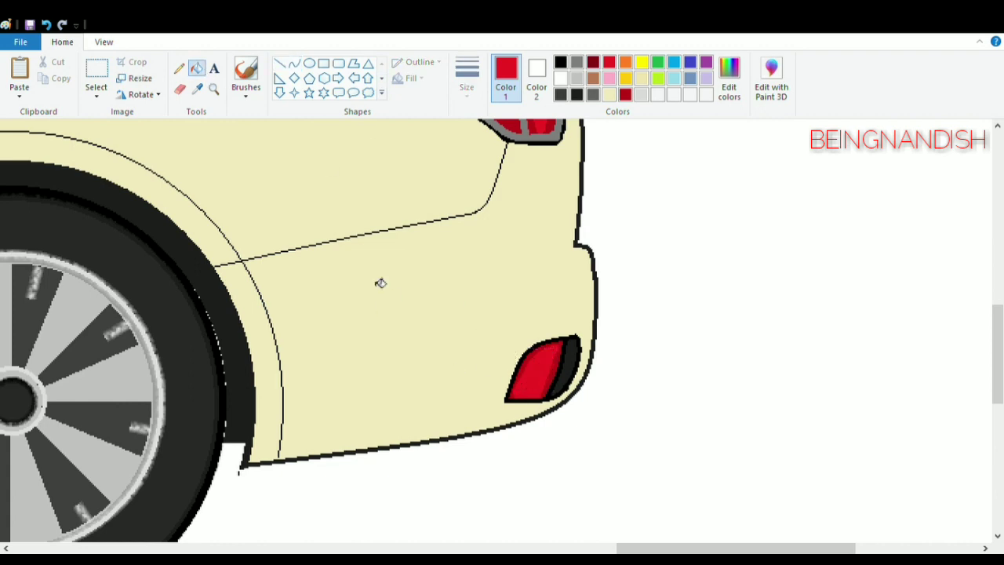
pyautogui.click(510, 393)
pyautogui.click(563, 351)
# Step: Fill red areas inside the taillight's gray border with maroon
pyautogui.scroll(3, 416, 295)
pyautogui.click(552, 193)
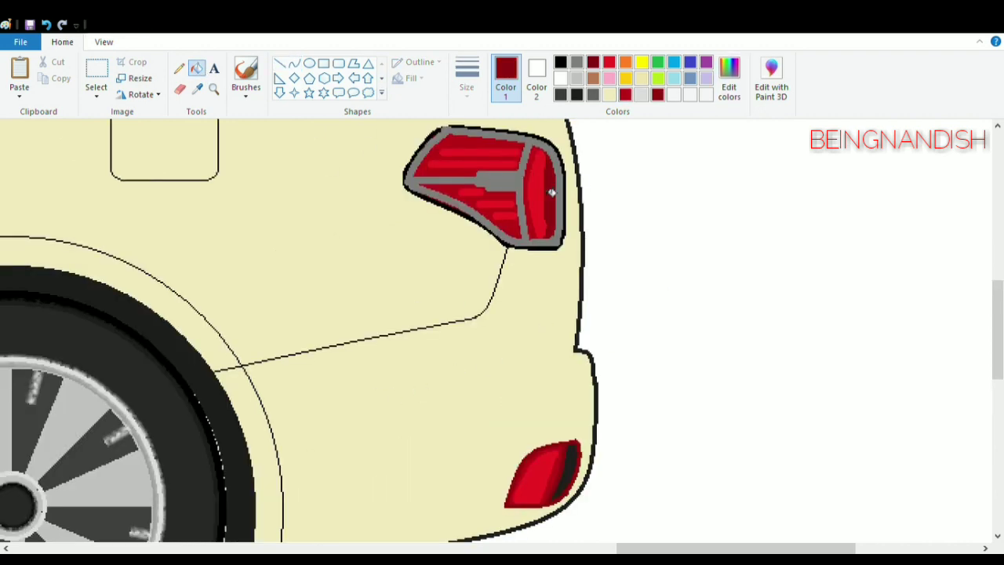
pyautogui.click(532, 193)
pyautogui.click(470, 145)
# Step: Draw a dark gray curve inside the headlight, rising from its lower front and bending back along its upper edge
pyautogui.click(104, 41)
pyautogui.click(81, 77)
pyautogui.scroll(1, 128, 178)
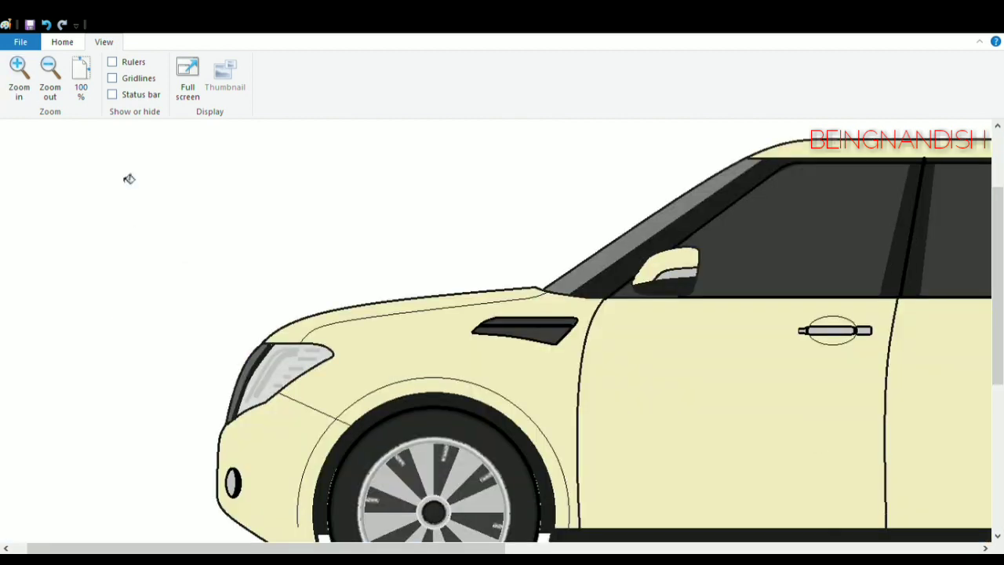
pyautogui.click(62, 42)
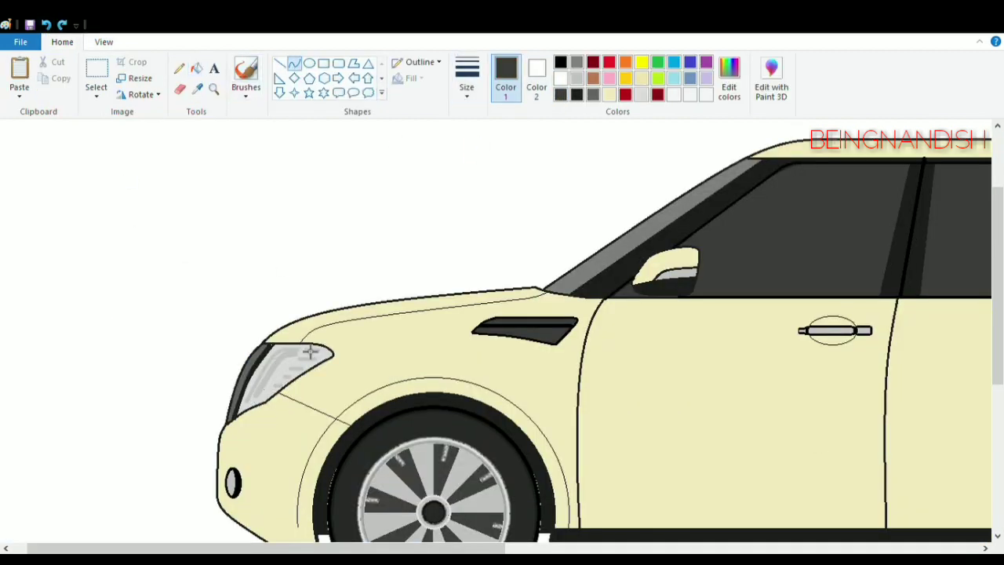
pyautogui.moveTo(261, 392); pyautogui.dragTo(283, 351)
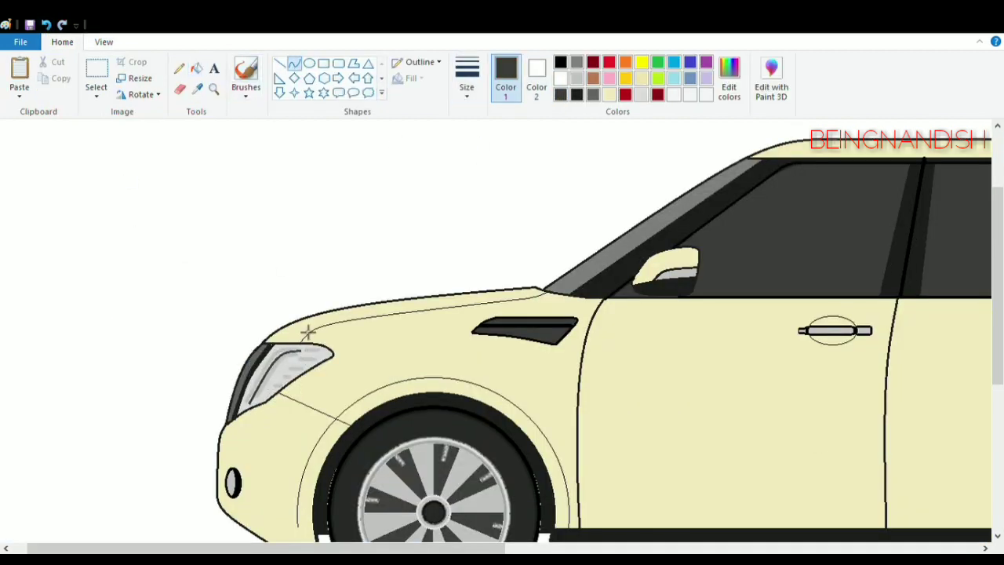
pyautogui.click(104, 41)
pyautogui.click(47, 88)
pyautogui.click(62, 41)
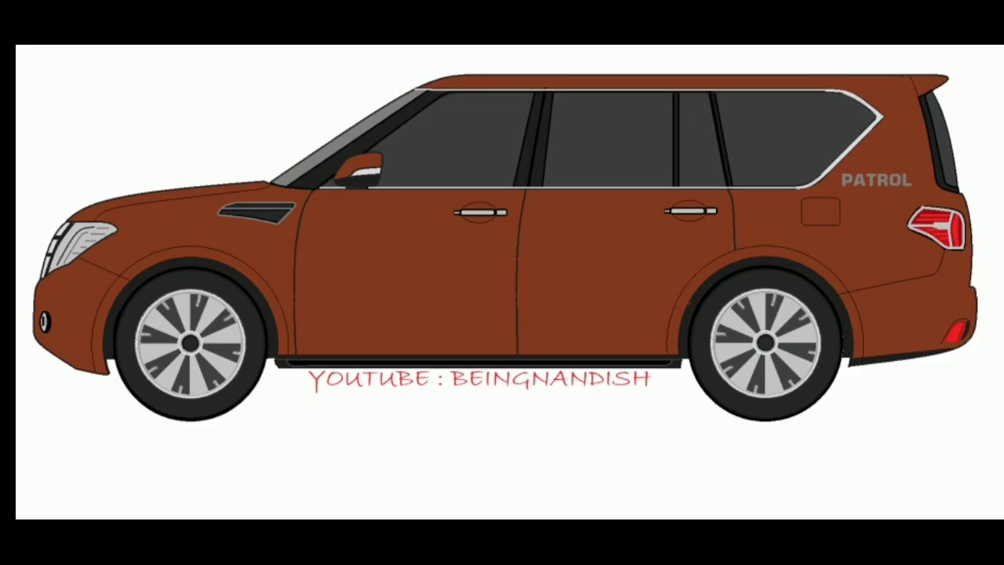